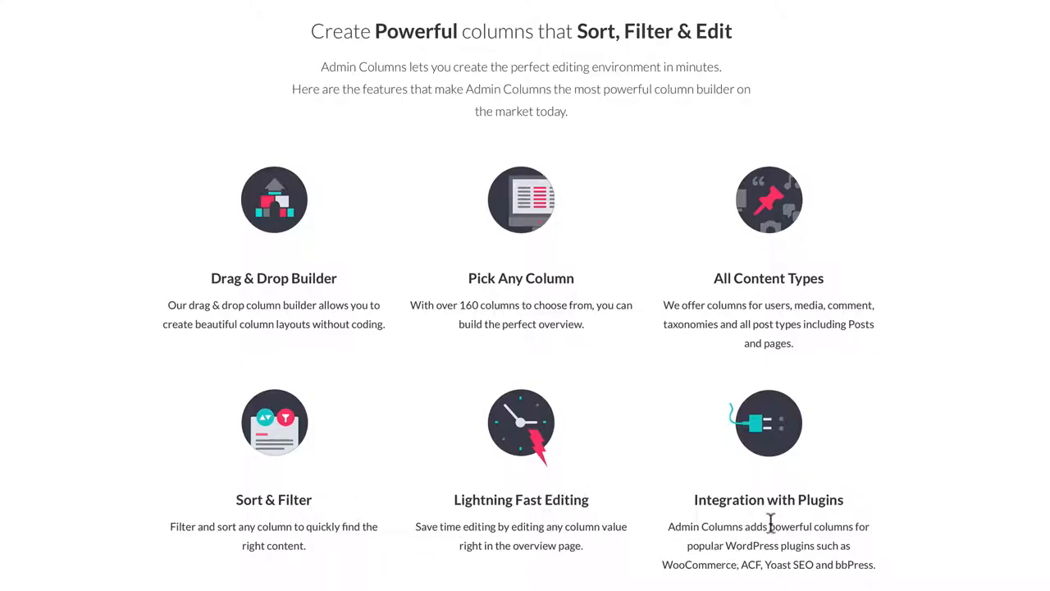
Step: Look through the Admin Columns home page for its column, editing, sorting and filtering features and its integrations with other plugins
{"action": "scroll", "coordinate": [772, 525], "scroll_direction": "down", "scroll_amount": 8}
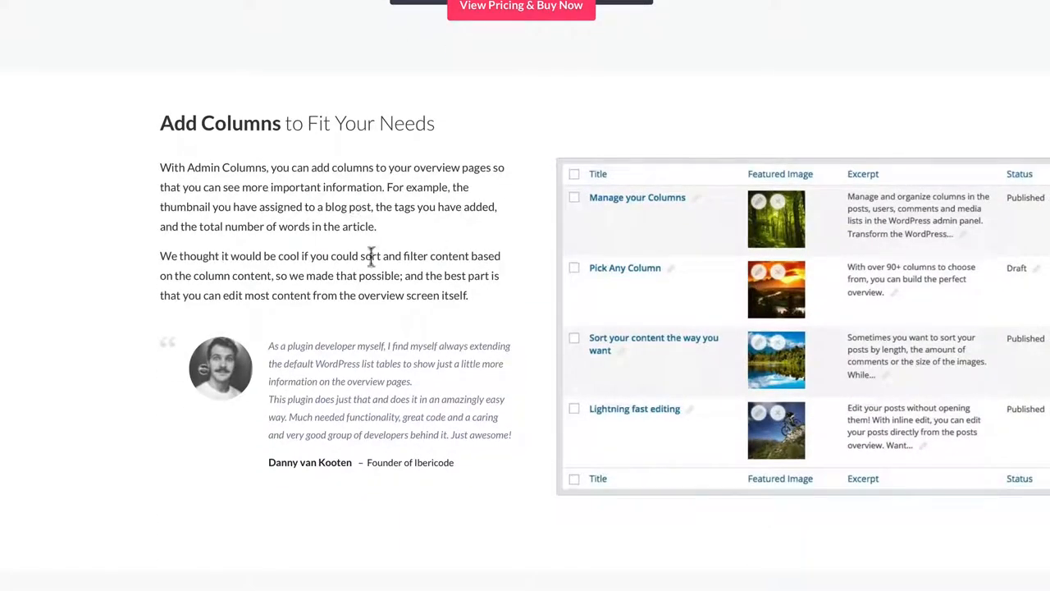
{"action": "scroll", "coordinate": [373, 255], "scroll_direction": "down", "scroll_amount": 5}
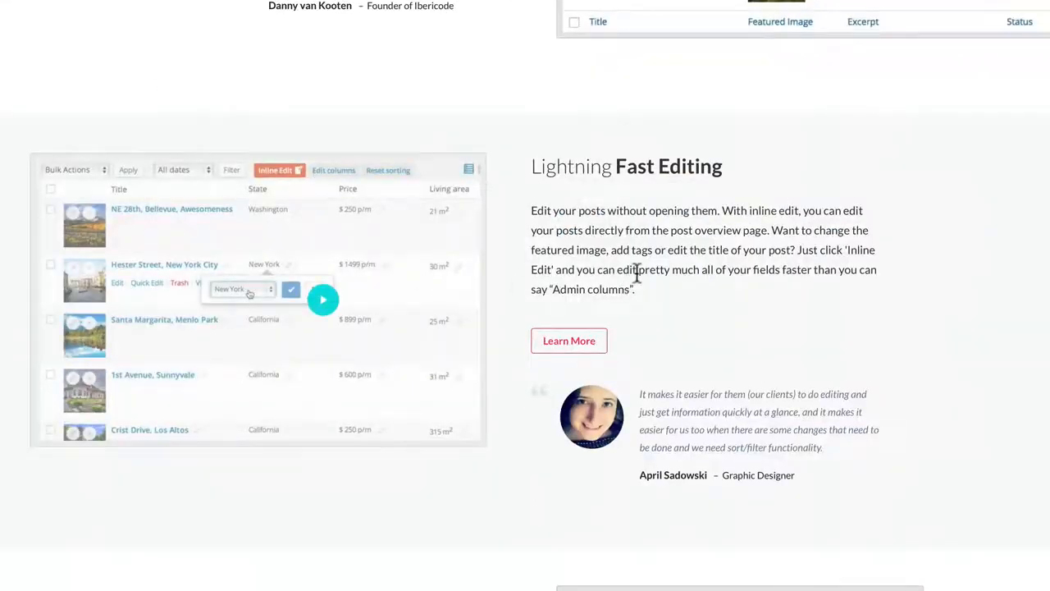
{"action": "scroll", "coordinate": [636, 273], "scroll_direction": "down", "scroll_amount": 5}
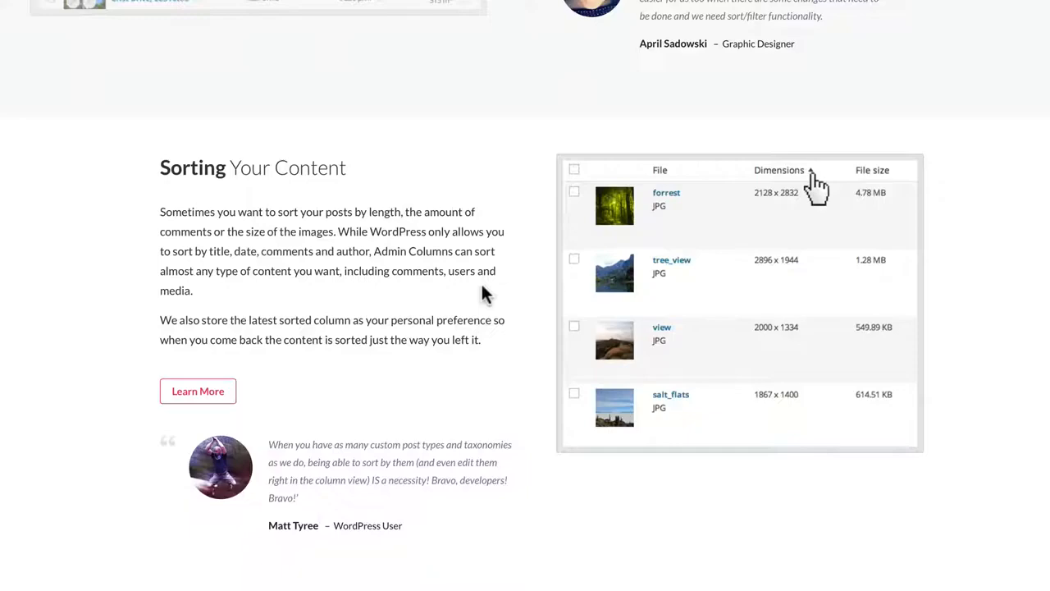
{"action": "scroll", "coordinate": [482, 293], "scroll_direction": "down", "scroll_amount": 6}
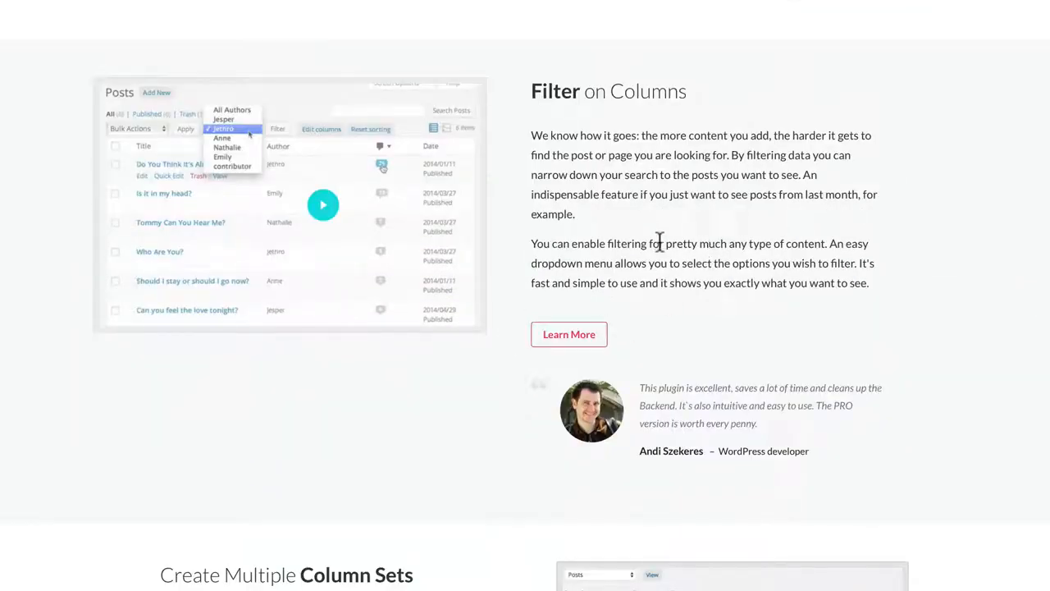
{"action": "scroll", "coordinate": [659, 238], "scroll_direction": "down", "scroll_amount": 5}
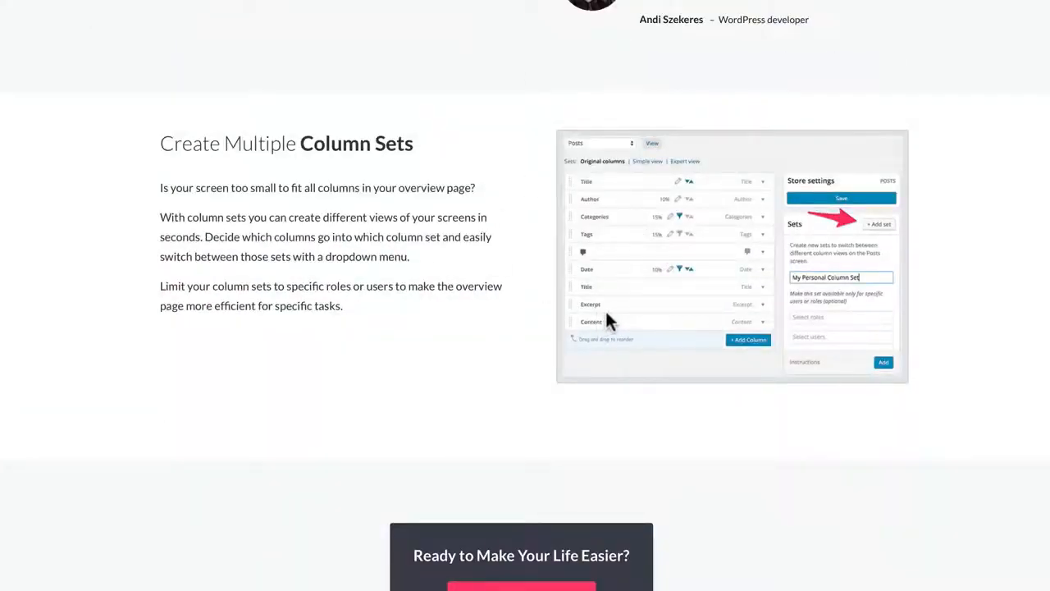
{"action": "scroll", "coordinate": [606, 313], "scroll_direction": "down", "scroll_amount": 7}
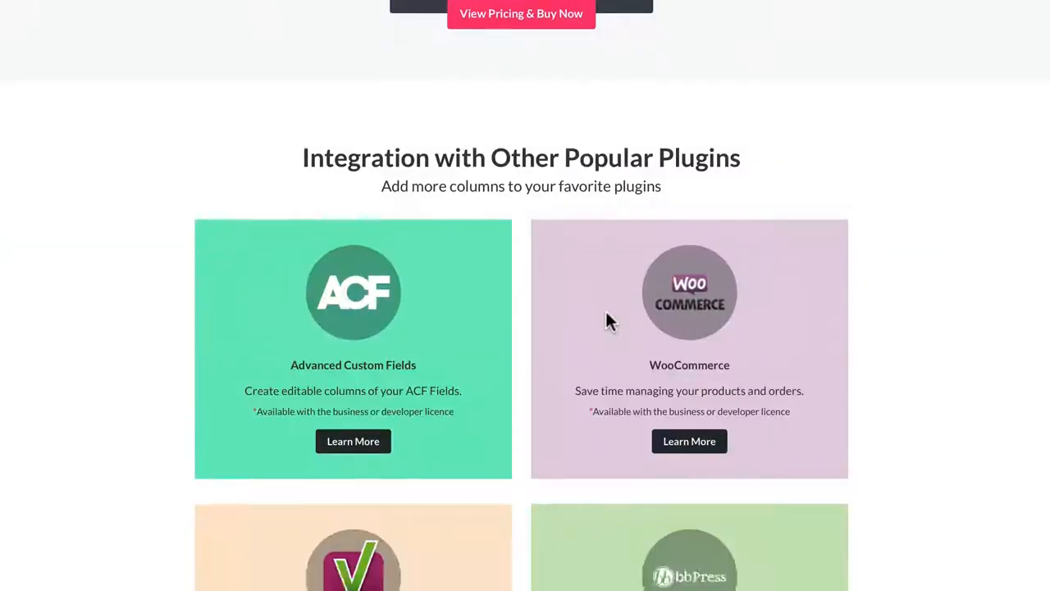
{"action": "scroll", "coordinate": [606, 320], "scroll_direction": "down", "scroll_amount": 2}
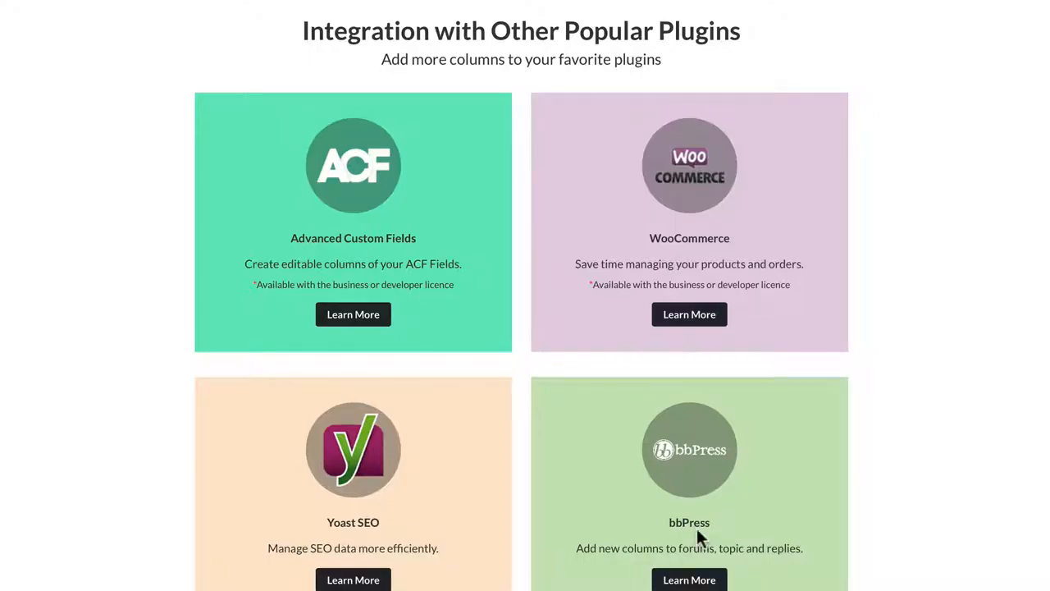
{"action": "scroll", "coordinate": [697, 528], "scroll_direction": "down", "scroll_amount": 6}
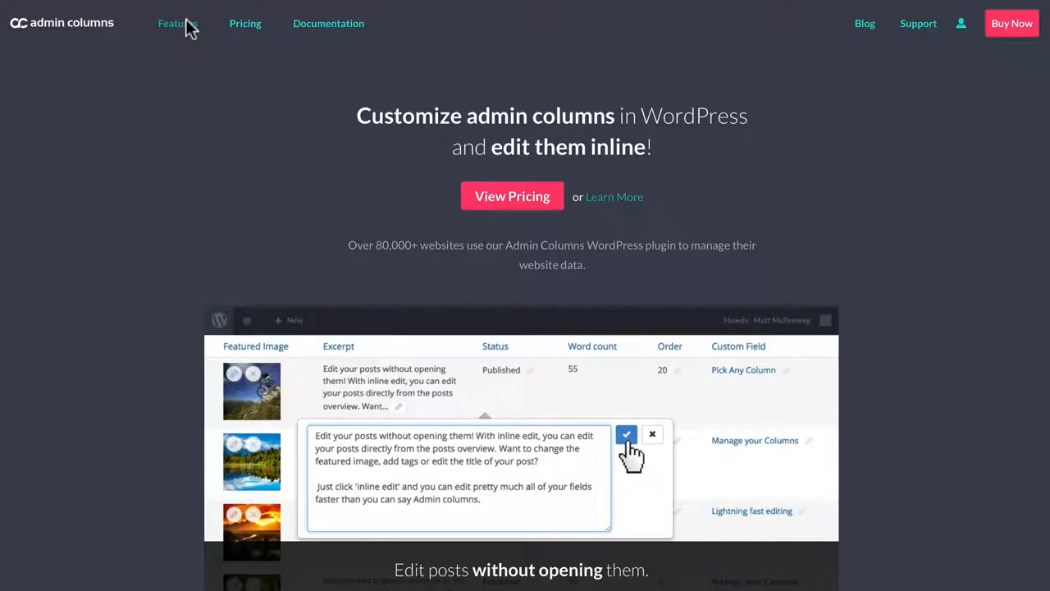
Step: Open the Features page and review the Pro features, including taxonomy columns, import and export, and multisite columns
{"action": "left_click", "coordinate": [184, 25]}
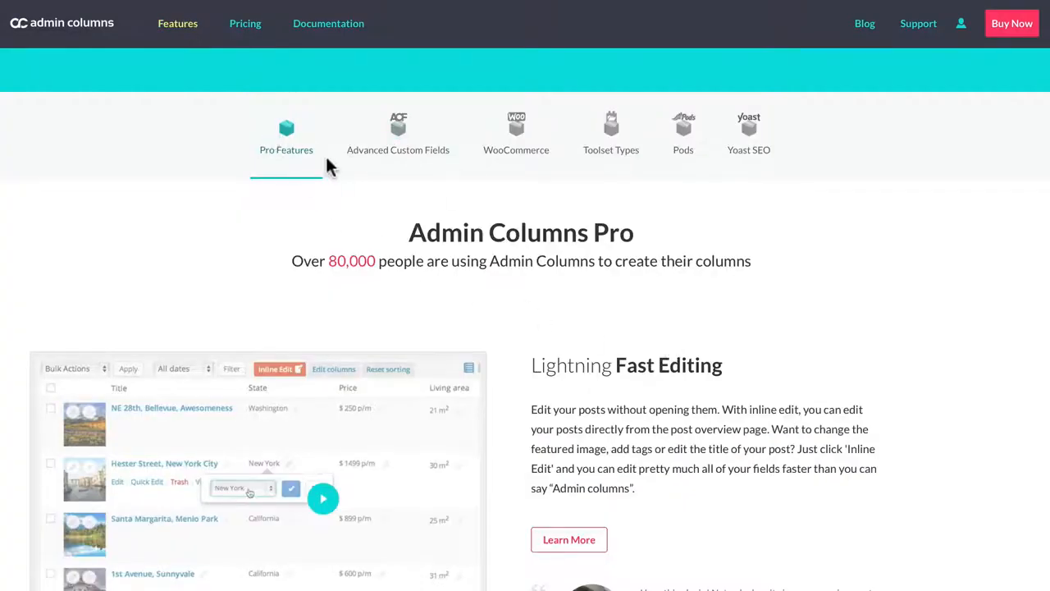
{"action": "scroll", "coordinate": [639, 397], "scroll_direction": "down", "scroll_amount": 8}
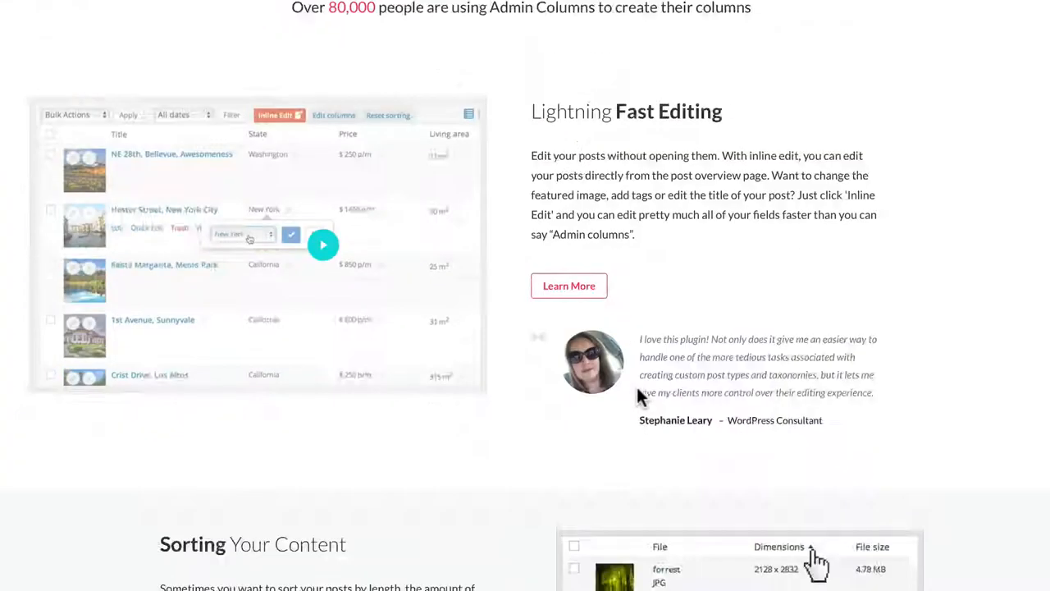
{"action": "scroll", "coordinate": [639, 397], "scroll_direction": "down", "scroll_amount": 12}
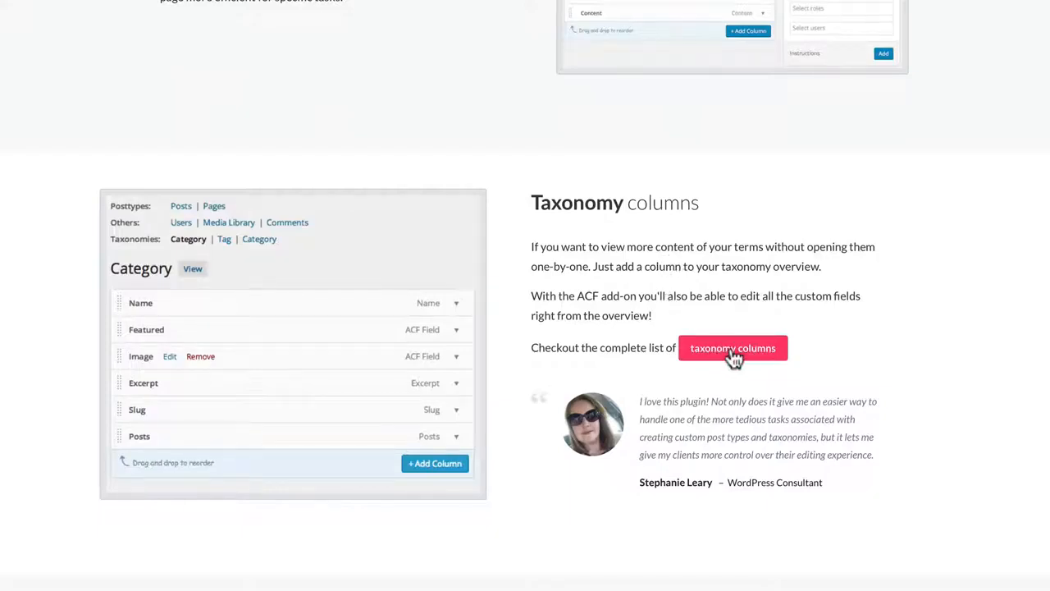
{"action": "scroll", "coordinate": [730, 352], "scroll_direction": "down", "scroll_amount": 4}
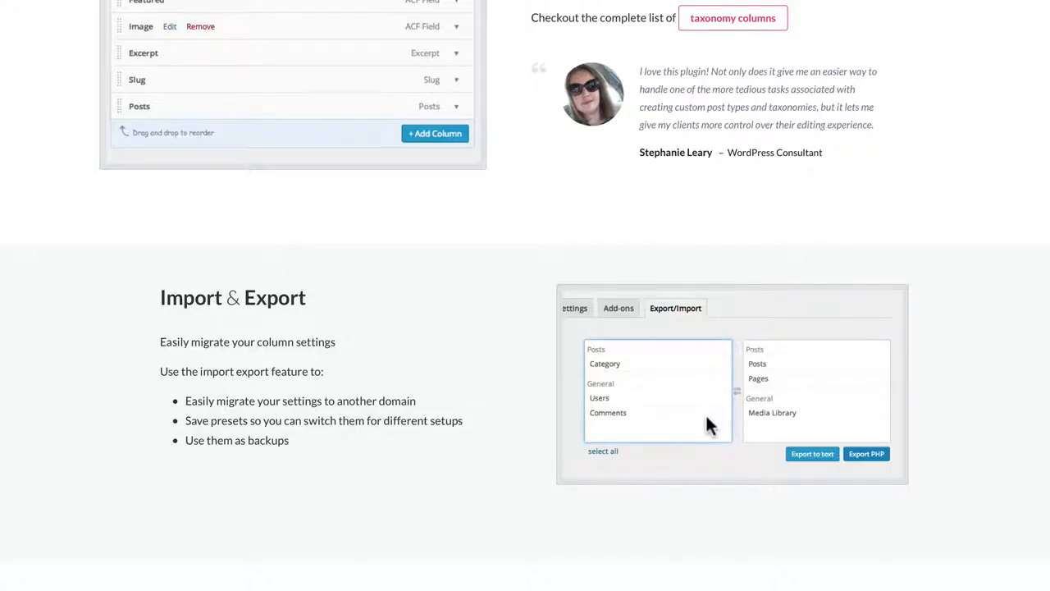
{"action": "scroll", "coordinate": [707, 417], "scroll_direction": "down", "scroll_amount": 4}
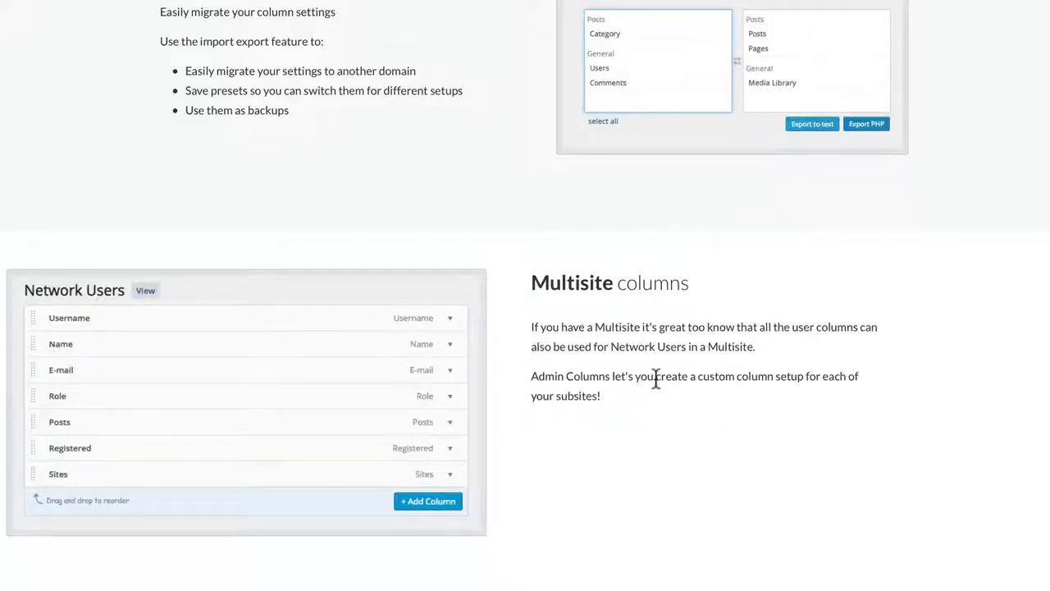
{"action": "scroll", "coordinate": [657, 376], "scroll_direction": "up", "scroll_amount": 15}
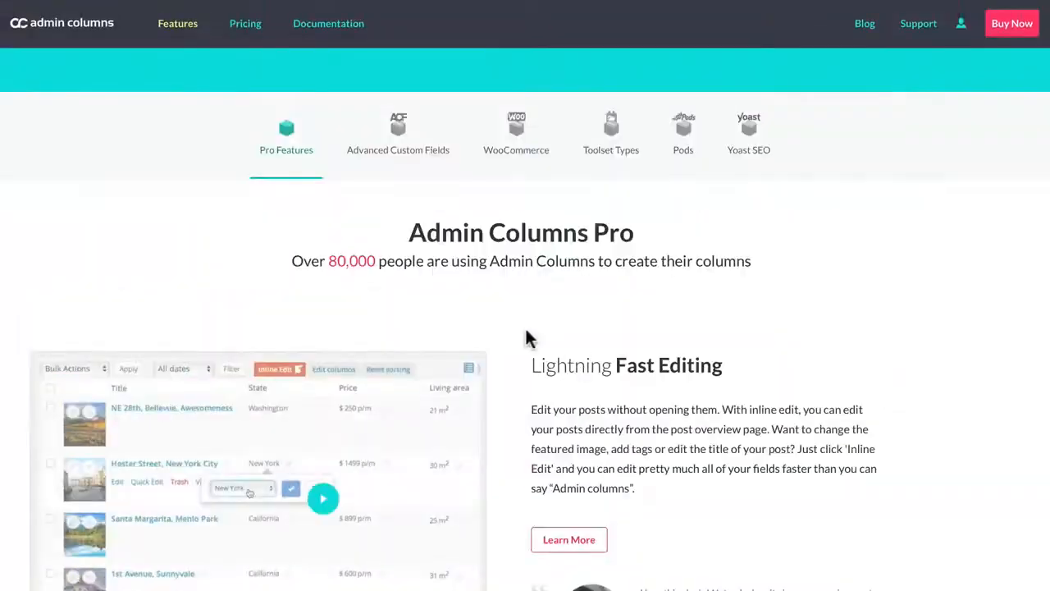
Step: Open the Pricing page and review the plans, what every plan includes, the guarantees and the frequently asked questions
{"action": "left_click", "coordinate": [245, 31]}
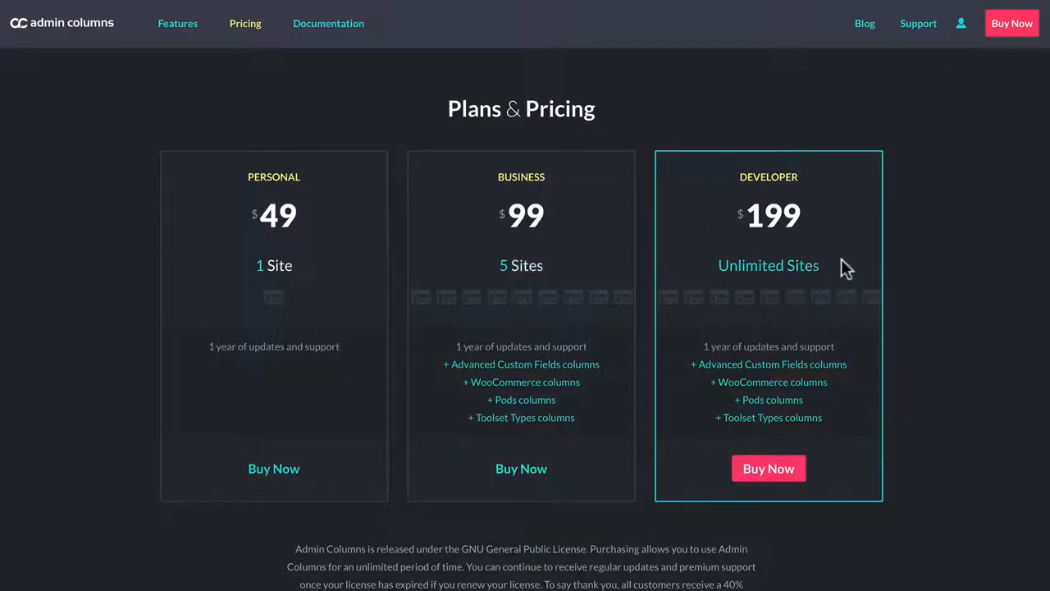
{"action": "scroll", "coordinate": [629, 450], "scroll_direction": "down", "scroll_amount": 1}
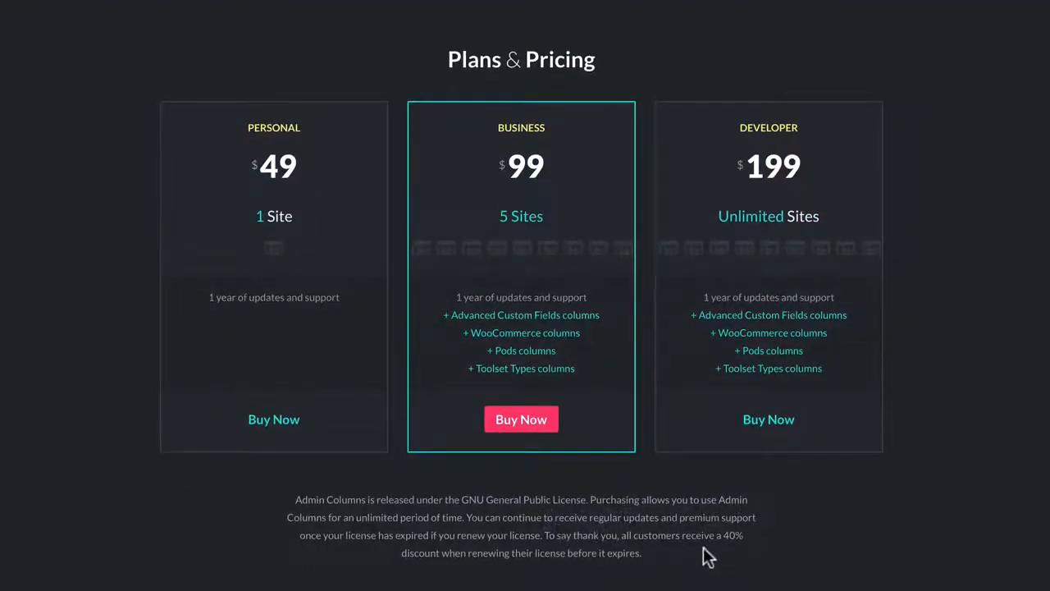
{"action": "scroll", "coordinate": [724, 545], "scroll_direction": "down", "scroll_amount": 5}
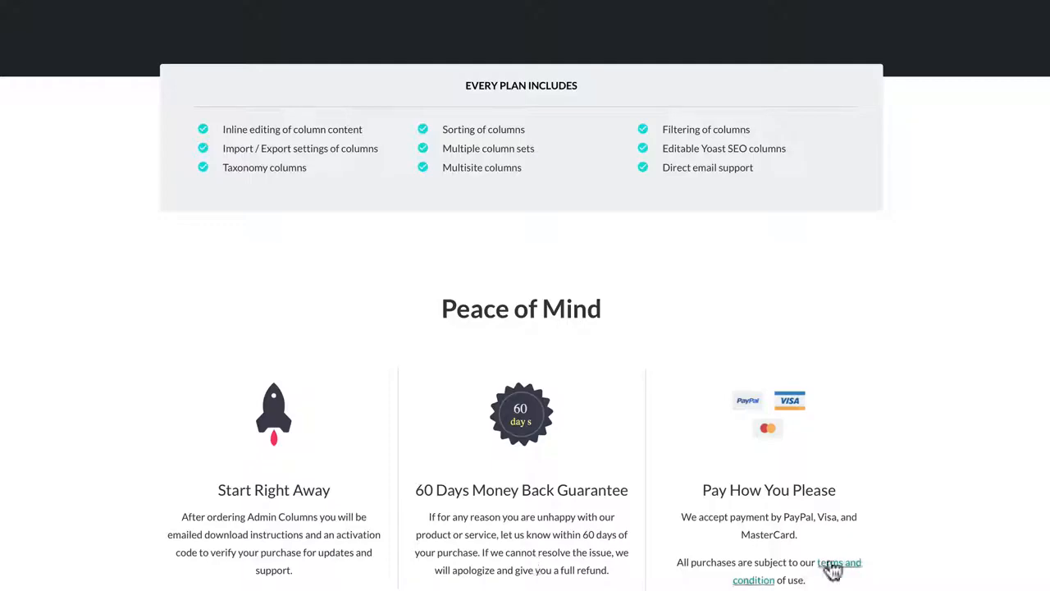
{"action": "scroll", "coordinate": [831, 558], "scroll_direction": "down", "scroll_amount": 7}
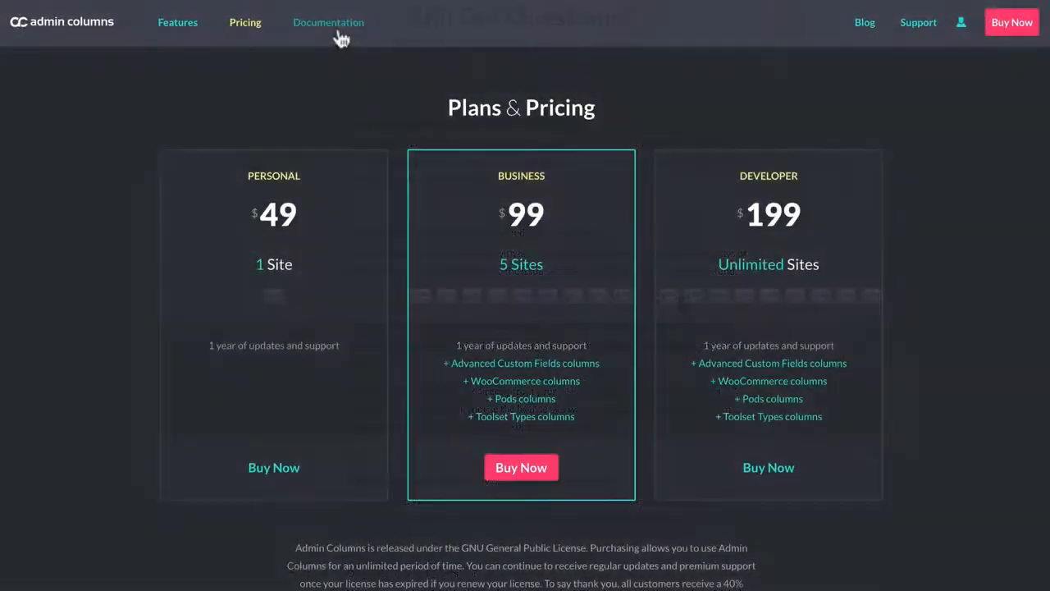
Step: Open the Documentation page and look over its column, how-to, FAQ, compatible plugin and developer topics
{"action": "left_click", "coordinate": [337, 26]}
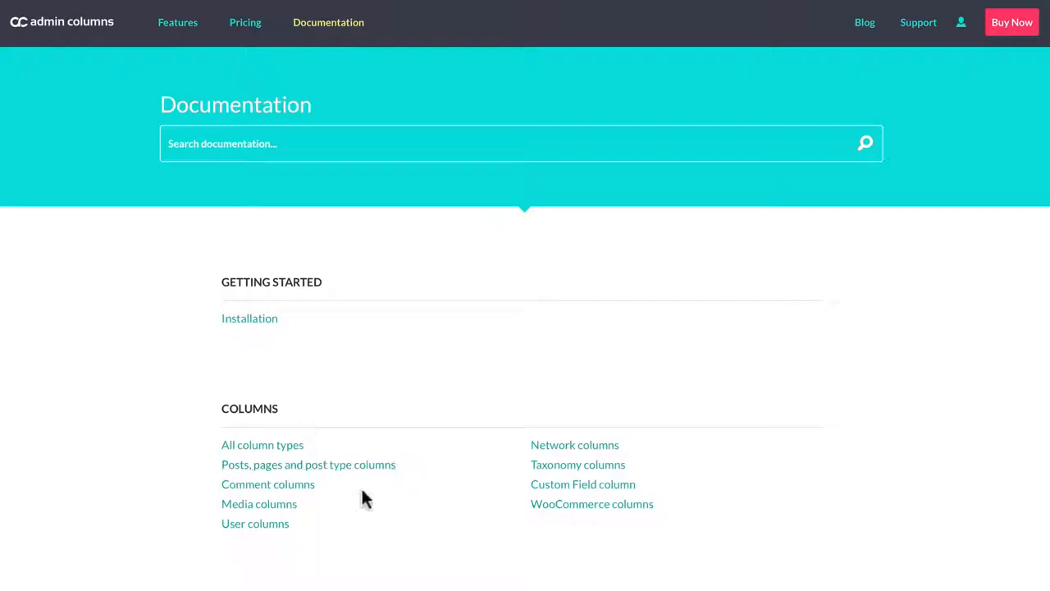
{"action": "scroll", "coordinate": [371, 498], "scroll_direction": "down", "scroll_amount": 5}
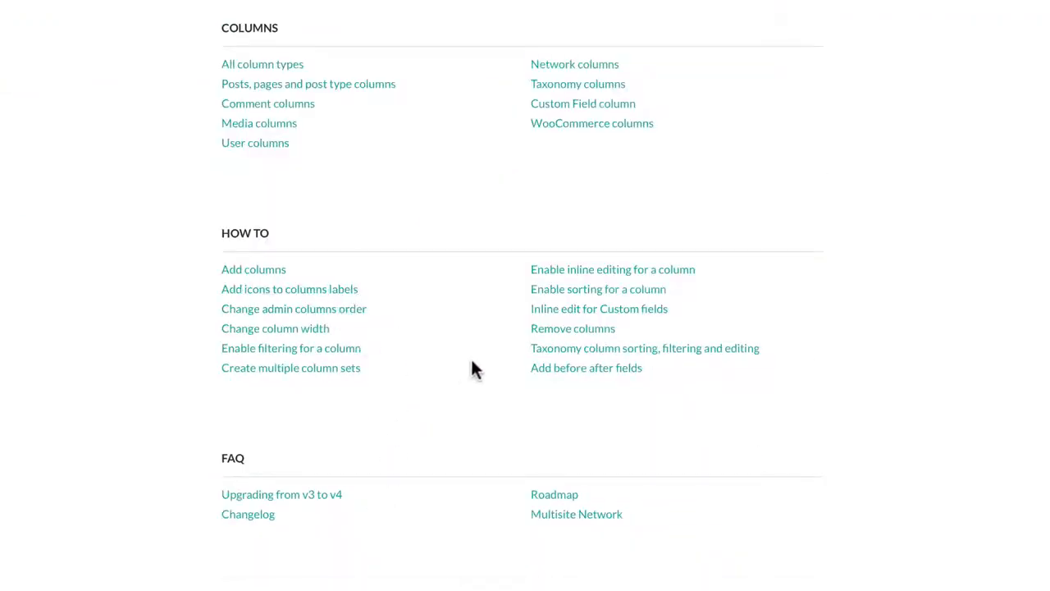
{"action": "scroll", "coordinate": [391, 519], "scroll_direction": "down", "scroll_amount": 5}
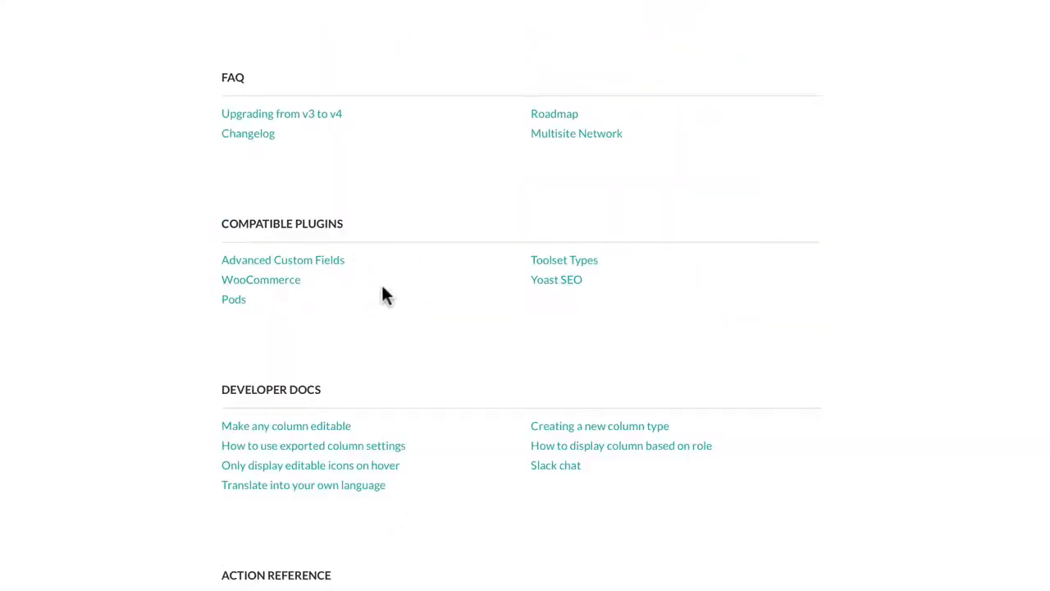
{"action": "scroll", "coordinate": [438, 476], "scroll_direction": "down", "scroll_amount": 7}
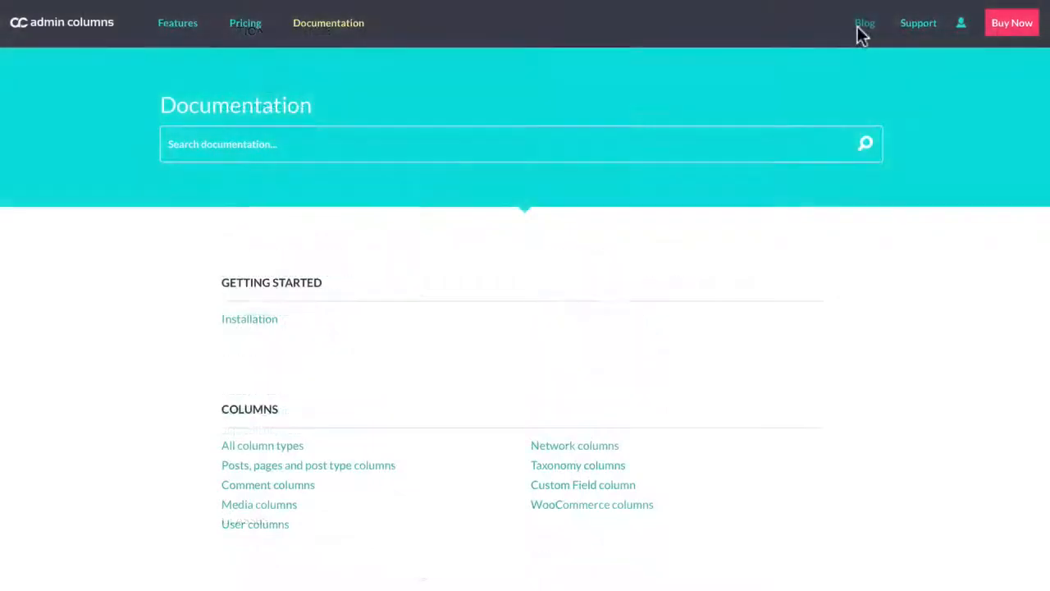
Step: View the product blog and the support forum on the Admin Columns site
{"action": "left_click", "coordinate": [858, 28]}
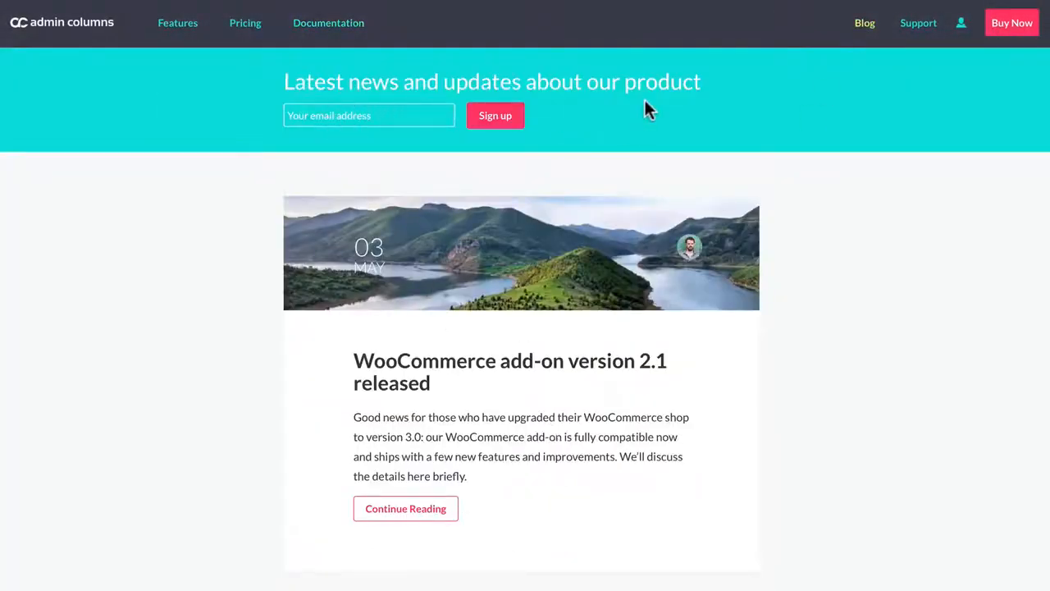
{"action": "left_click", "coordinate": [928, 28]}
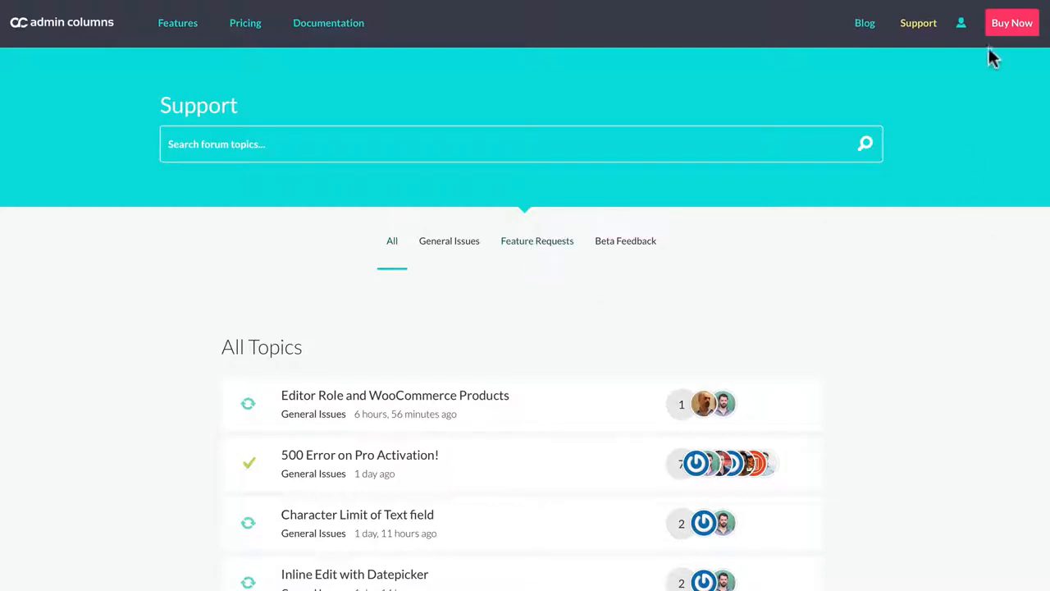
Step: Log in to the Admin Columns account with the username and account password, with Remember me enabled
{"action": "left_click", "coordinate": [962, 27]}
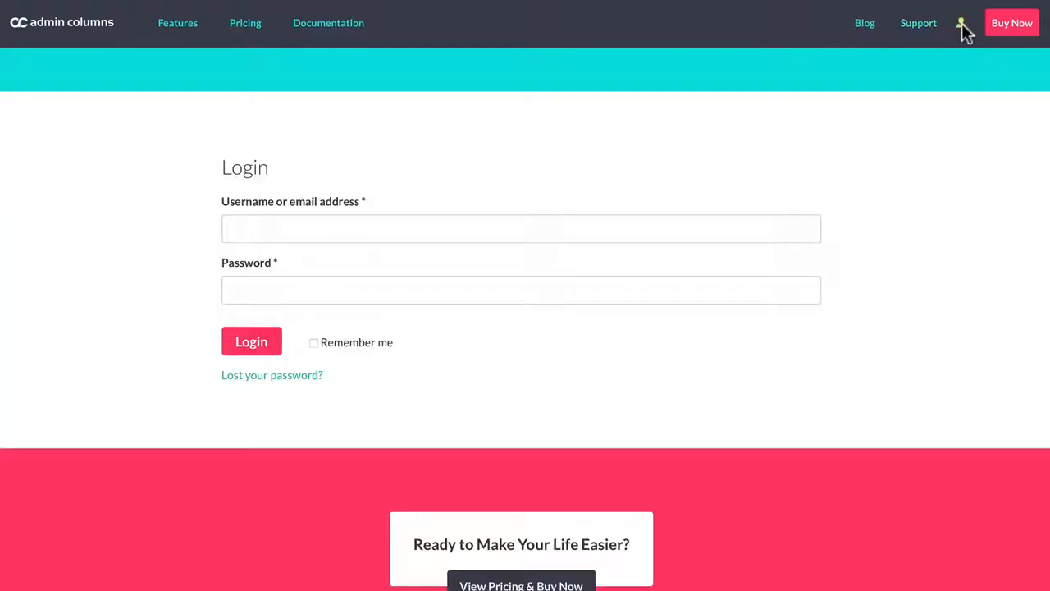
{"action": "left_click", "coordinate": [269, 231]}
{"action": "type", "text": "admin"}
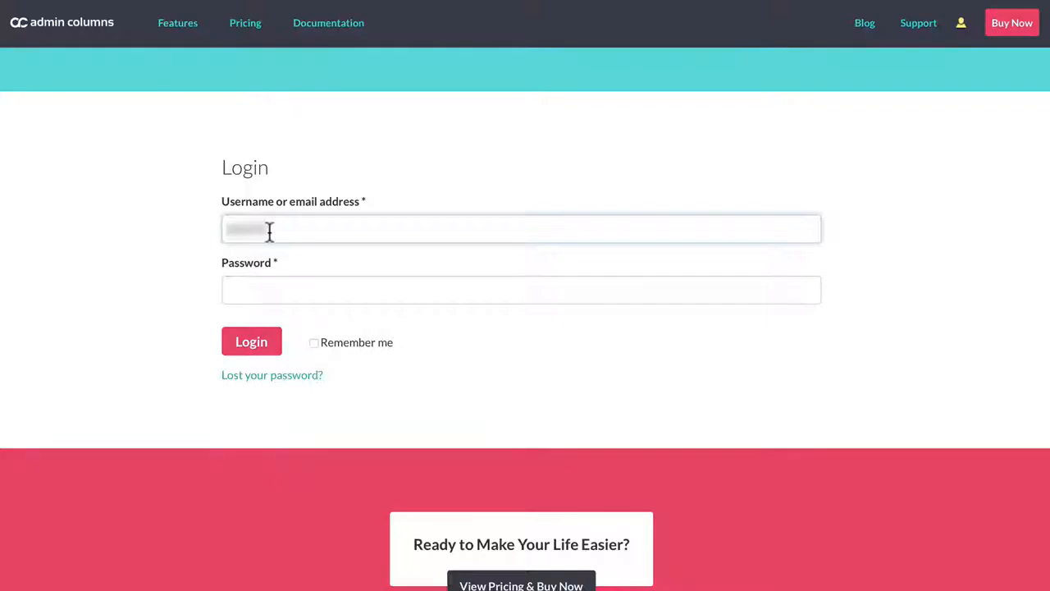
{"action": "left_click", "coordinate": [275, 286]}
{"action": "key", "text": "super+v"}
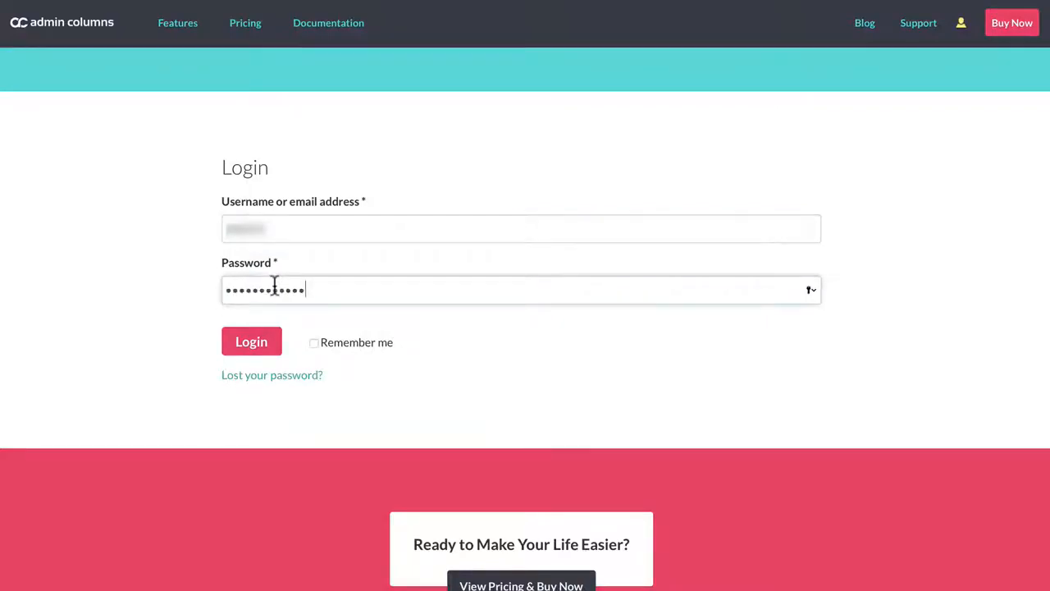
{"action": "left_click", "coordinate": [314, 343]}
{"action": "left_click", "coordinate": [263, 343]}
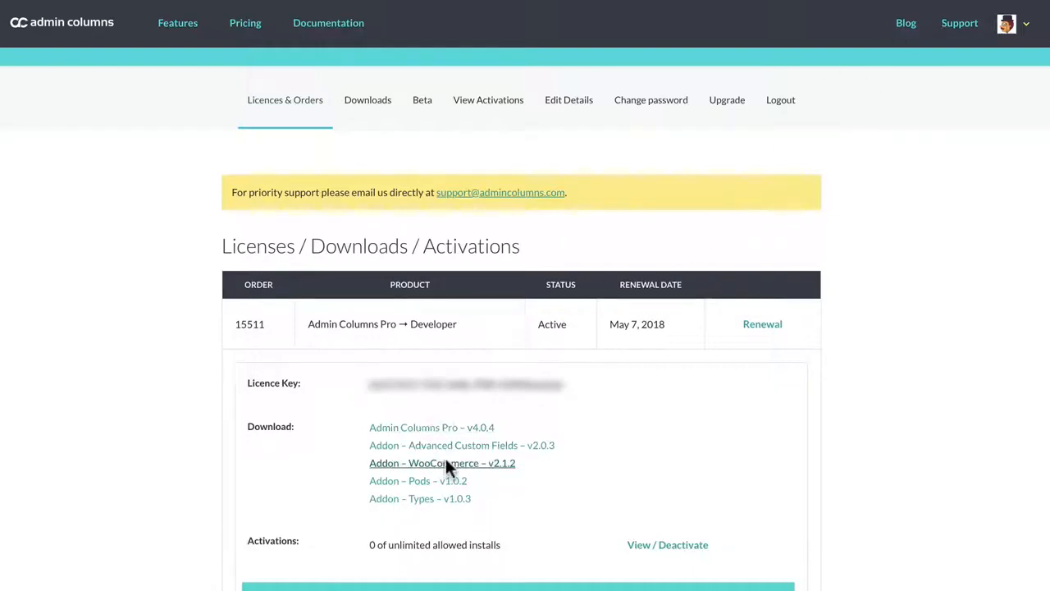
Step: Download the WooCommerce v2.1.2, Pods v1.0.2 and Types v1.0.3 add-ons from the account's licence section
{"action": "left_click", "coordinate": [445, 460]}
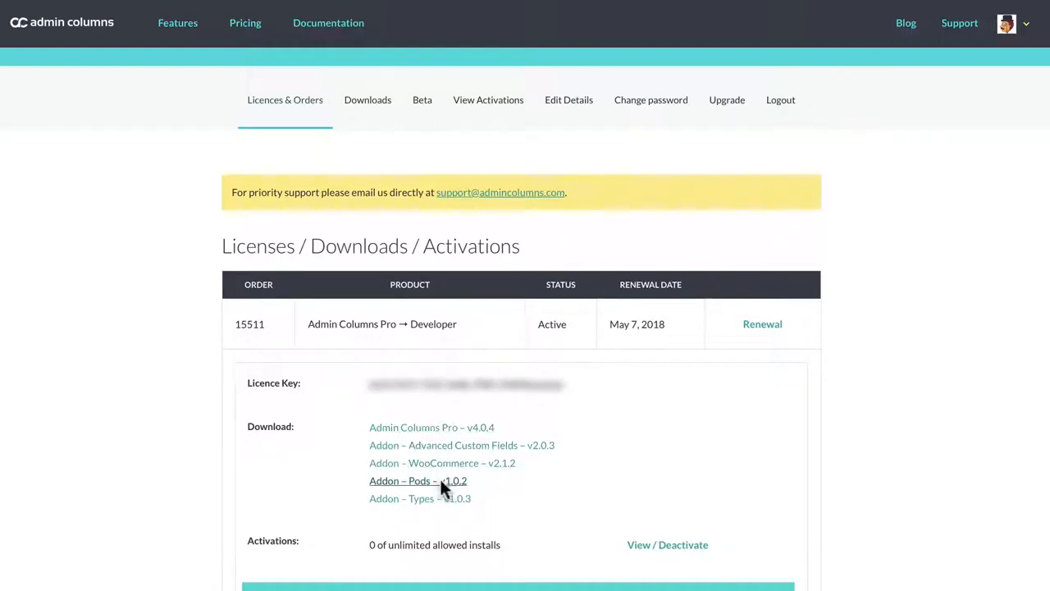
{"action": "left_click", "coordinate": [441, 487]}
{"action": "left_click", "coordinate": [440, 496]}
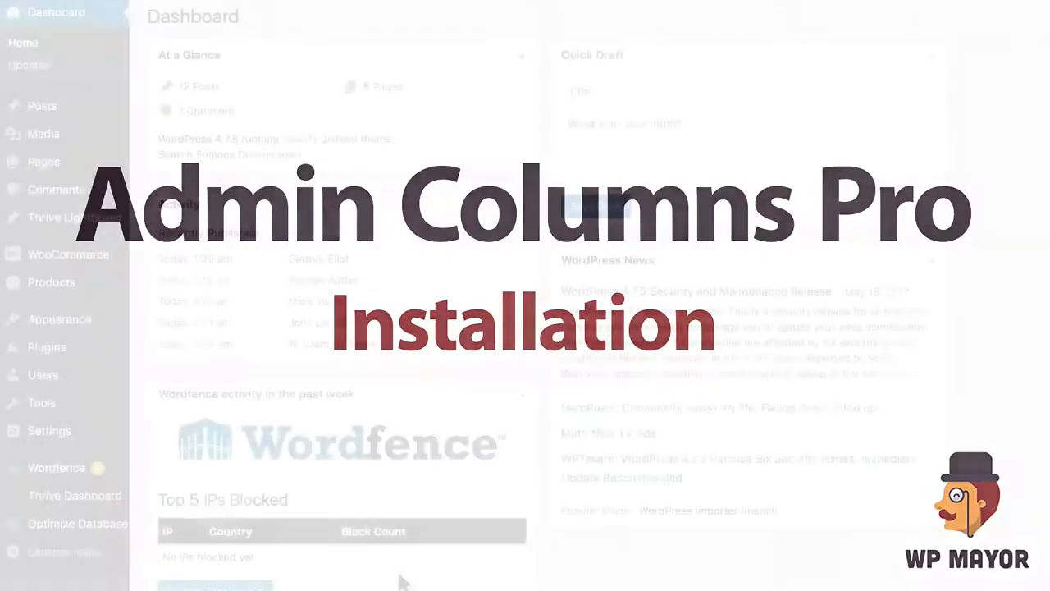
Step: Upload admin-columns-pro-4-0-4.zip from the Downloads folder as a new plugin, then install and activate it
{"action": "mouse_move", "coordinate": [76, 349]}
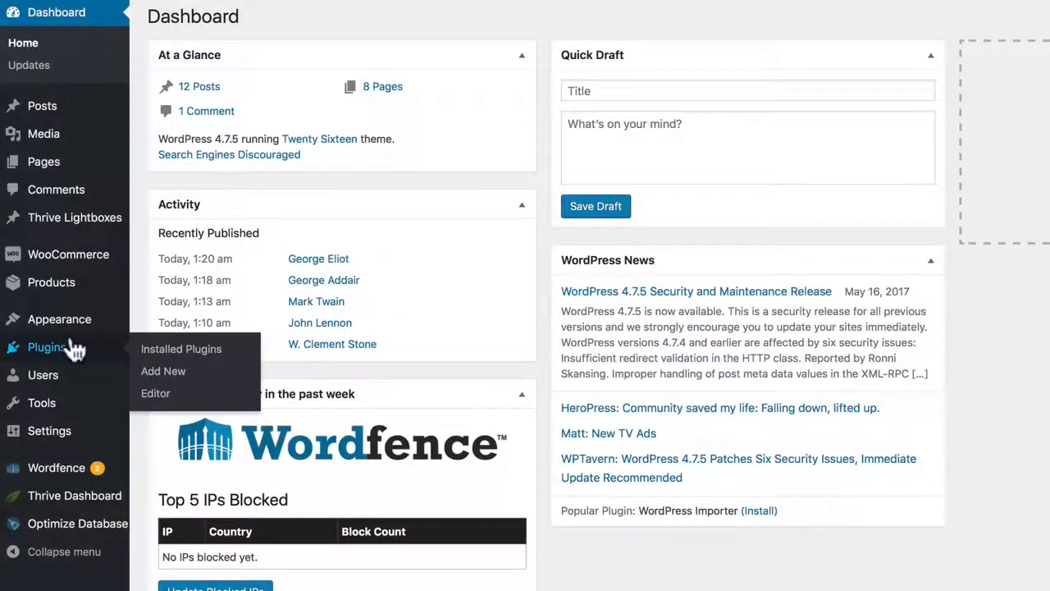
{"action": "left_click", "coordinate": [154, 370]}
{"action": "left_click", "coordinate": [302, 21]}
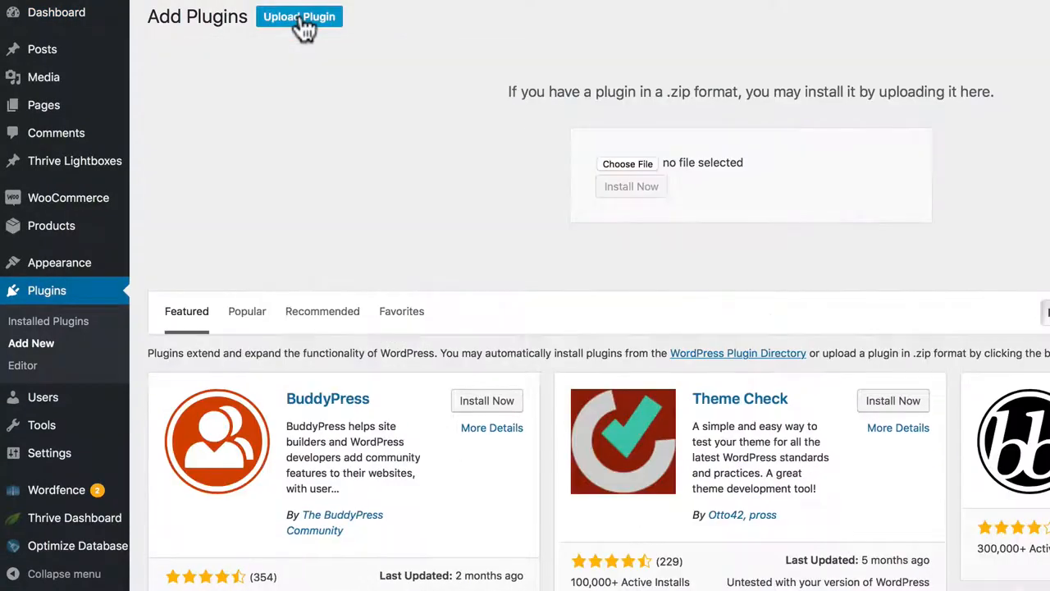
{"action": "left_click", "coordinate": [637, 164]}
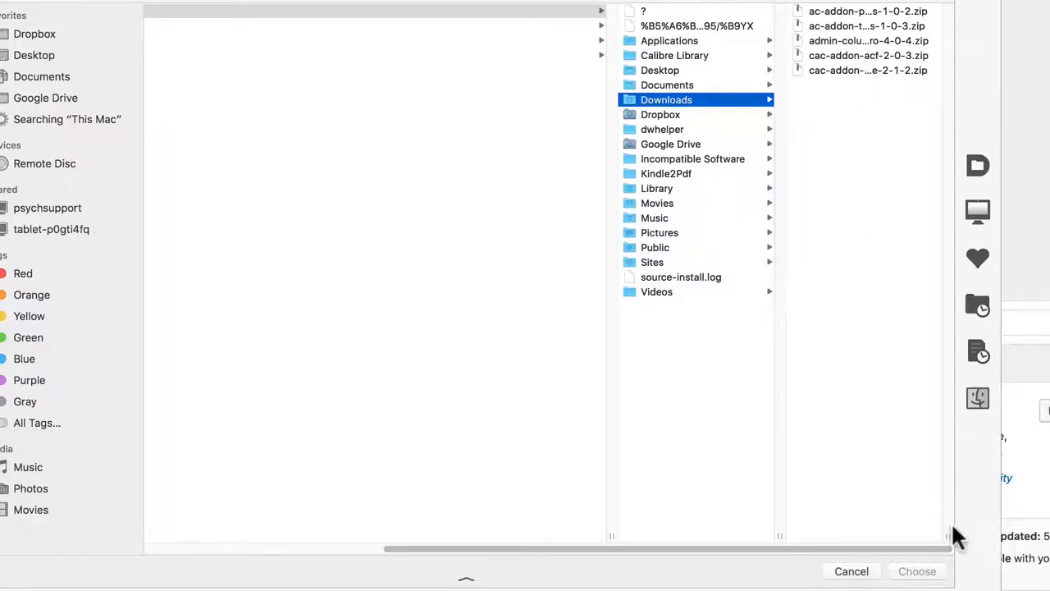
{"action": "left_click_drag", "start_coordinate": [952, 537], "coordinate": [1015, 539]}
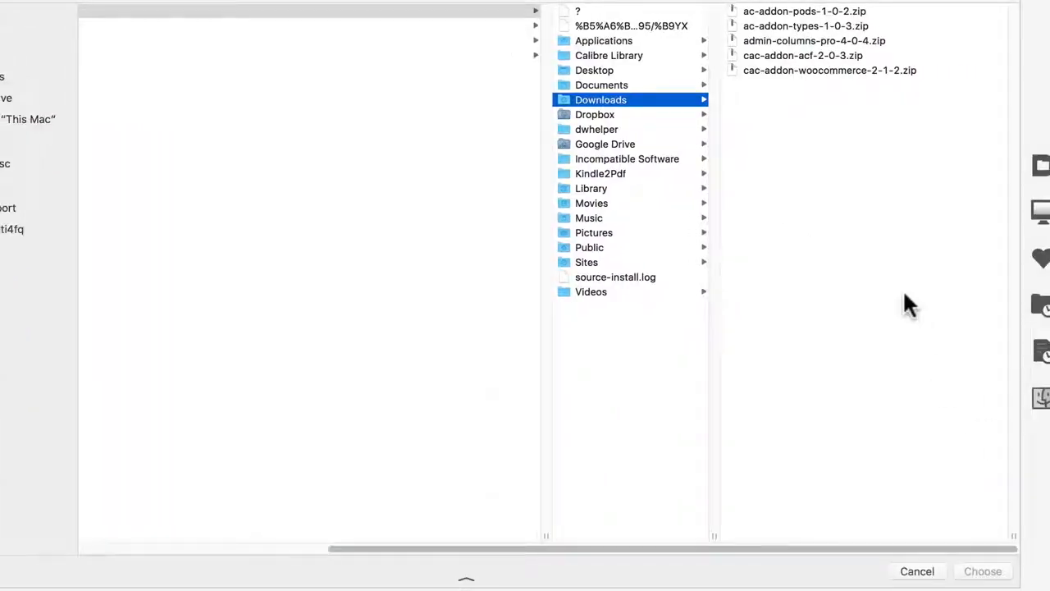
{"action": "left_click", "coordinate": [747, 45]}
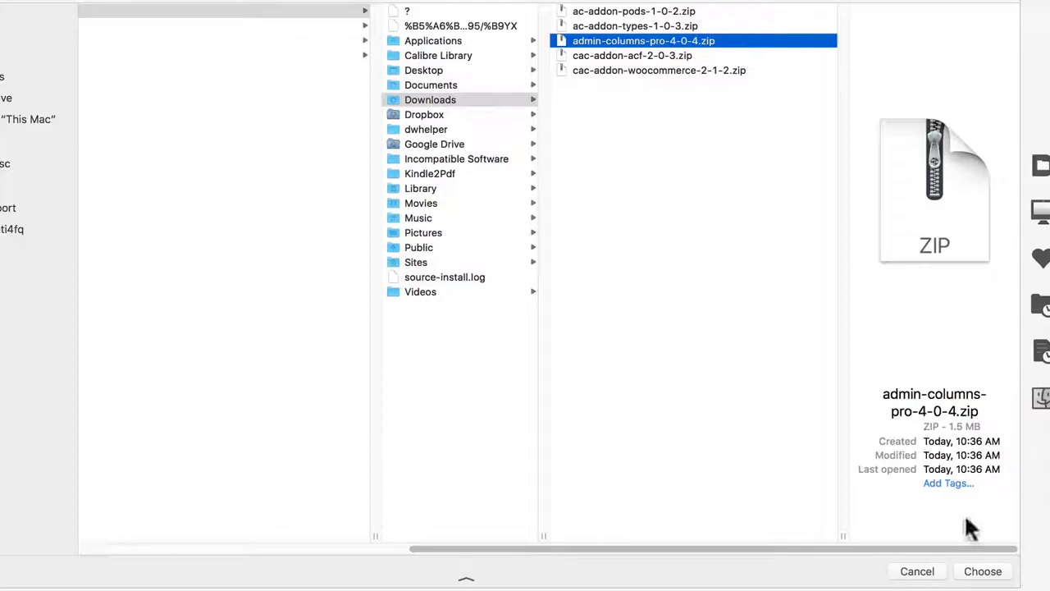
{"action": "left_click", "coordinate": [981, 571]}
{"action": "left_click", "coordinate": [500, 196]}
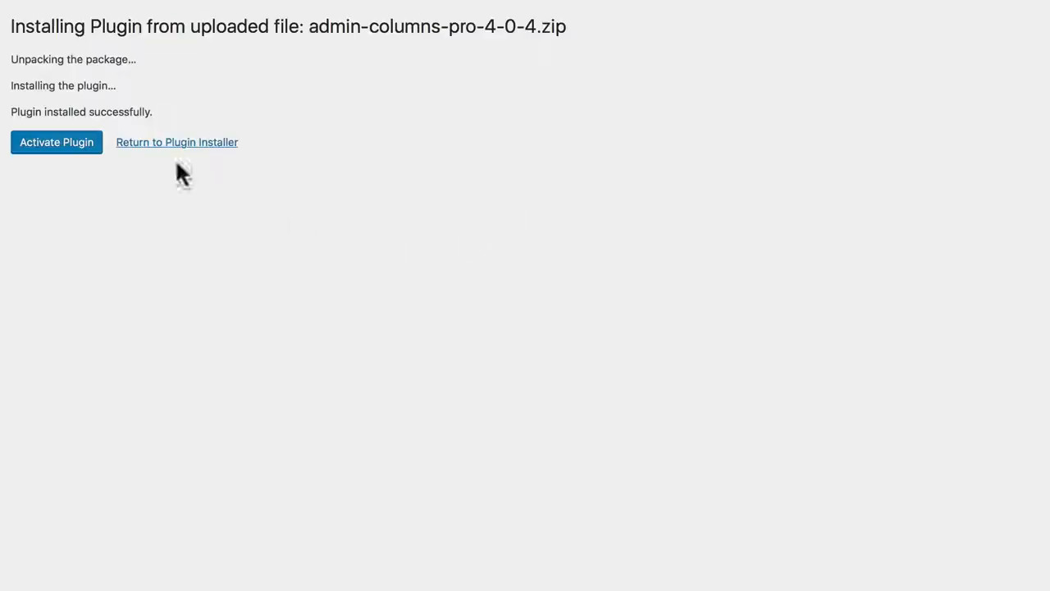
{"action": "left_click", "coordinate": [72, 141]}
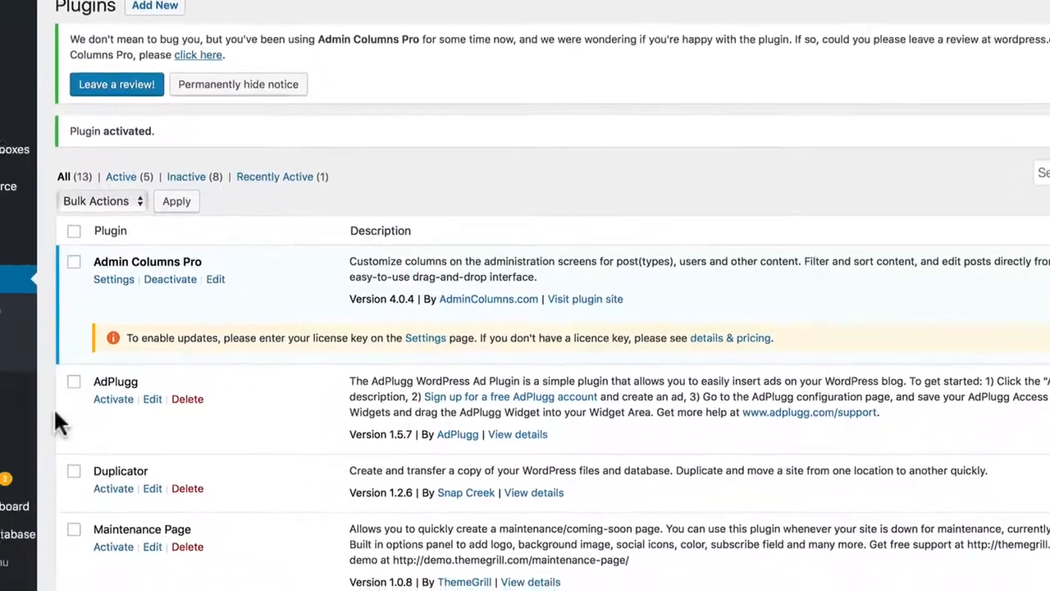
Step: Open the Admin Columns settings page and permanently hide the review request notice
{"action": "mouse_move", "coordinate": [16, 412]}
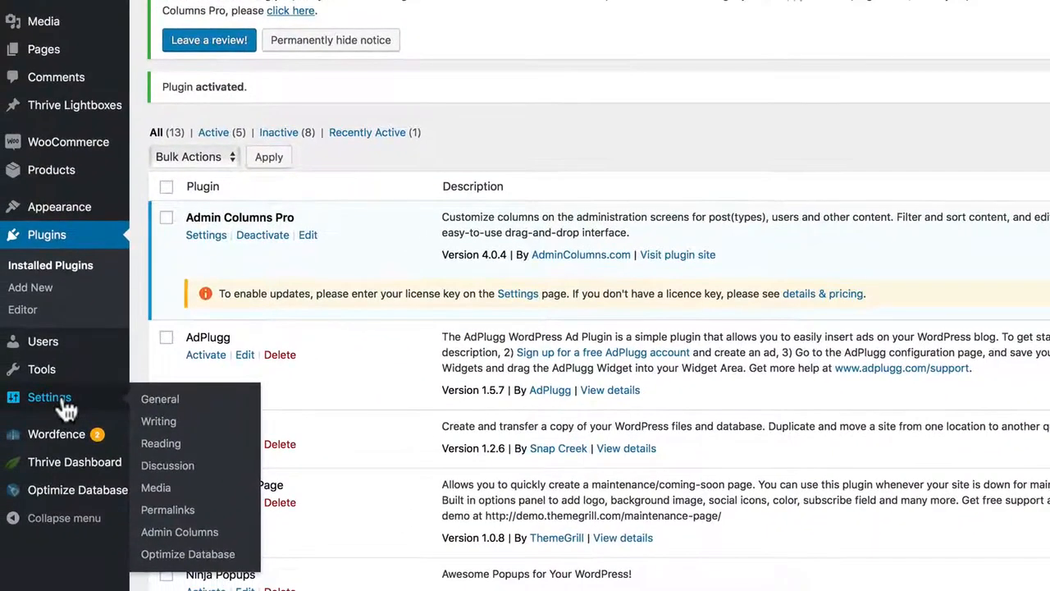
{"action": "left_click", "coordinate": [174, 531]}
{"action": "scroll", "coordinate": [351, 204], "scroll_direction": "up", "scroll_amount": 2}
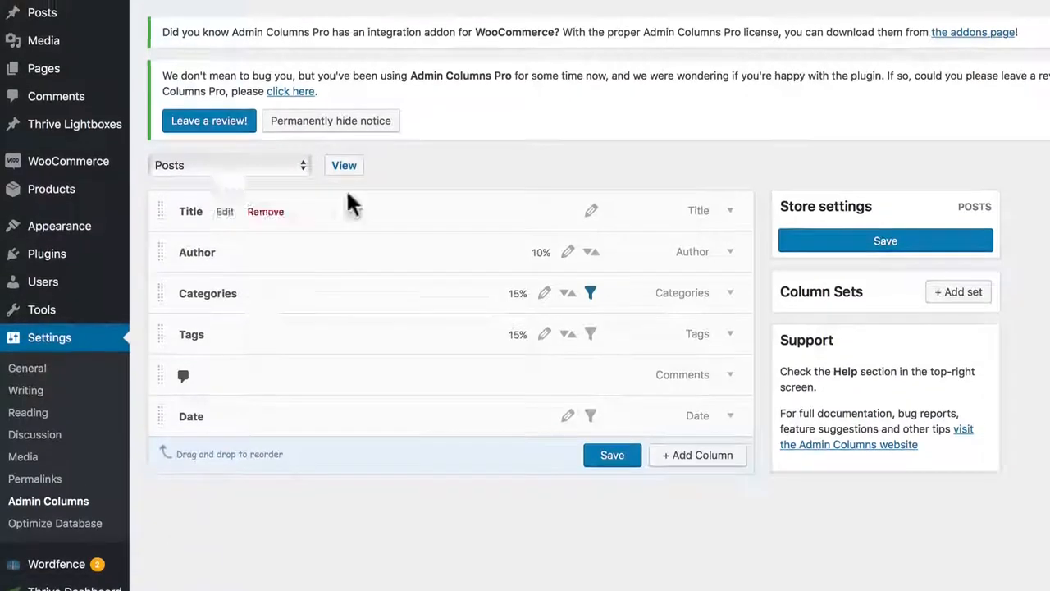
{"action": "left_click", "coordinate": [352, 176]}
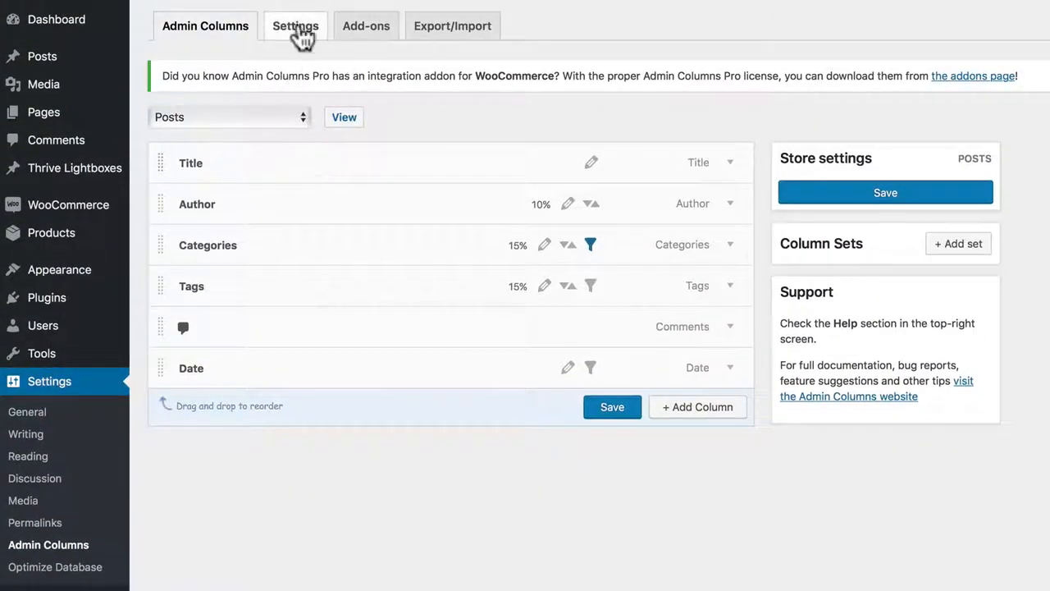
Step: Copy the licence key from the Admin Columns account page, paste it as the plugin's licence code and update the licence
{"action": "left_click", "coordinate": [298, 27]}
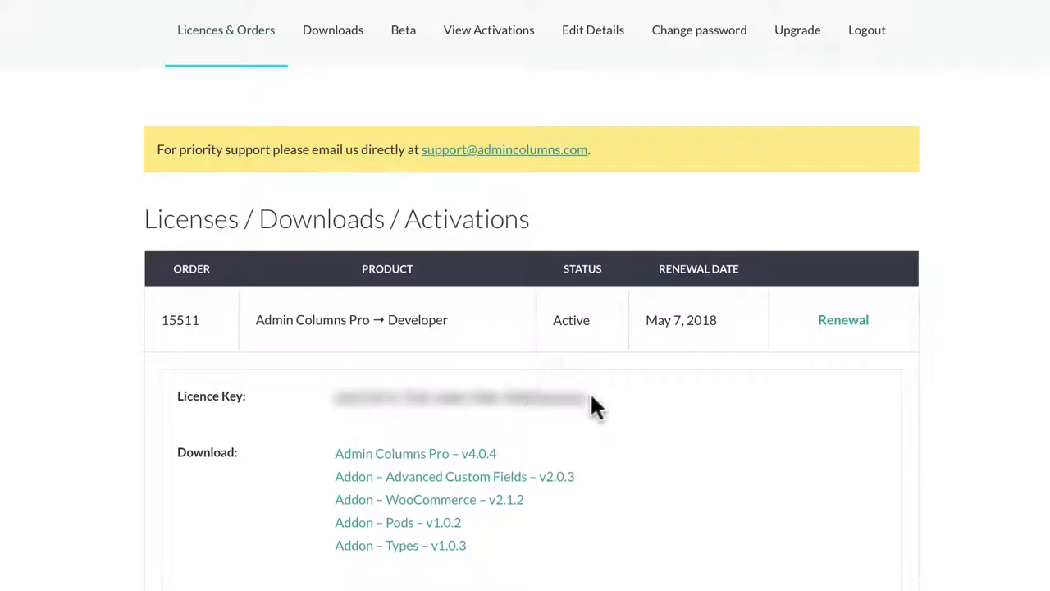
{"action": "left_click_drag", "start_coordinate": [590, 398], "coordinate": [333, 396]}
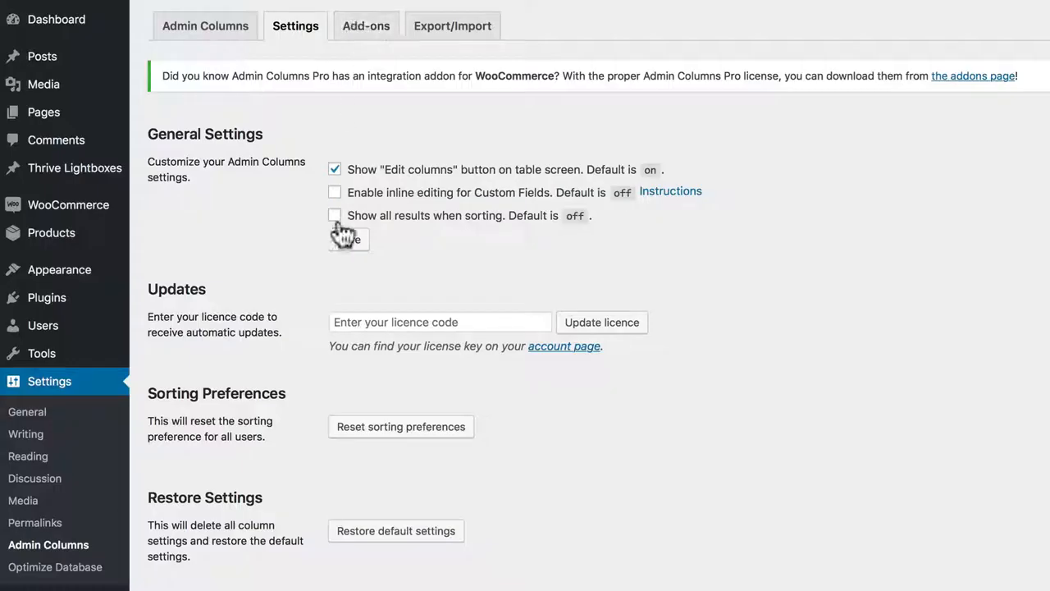
{"action": "left_click", "coordinate": [352, 320]}
{"action": "key", "text": "ctrl+v"}
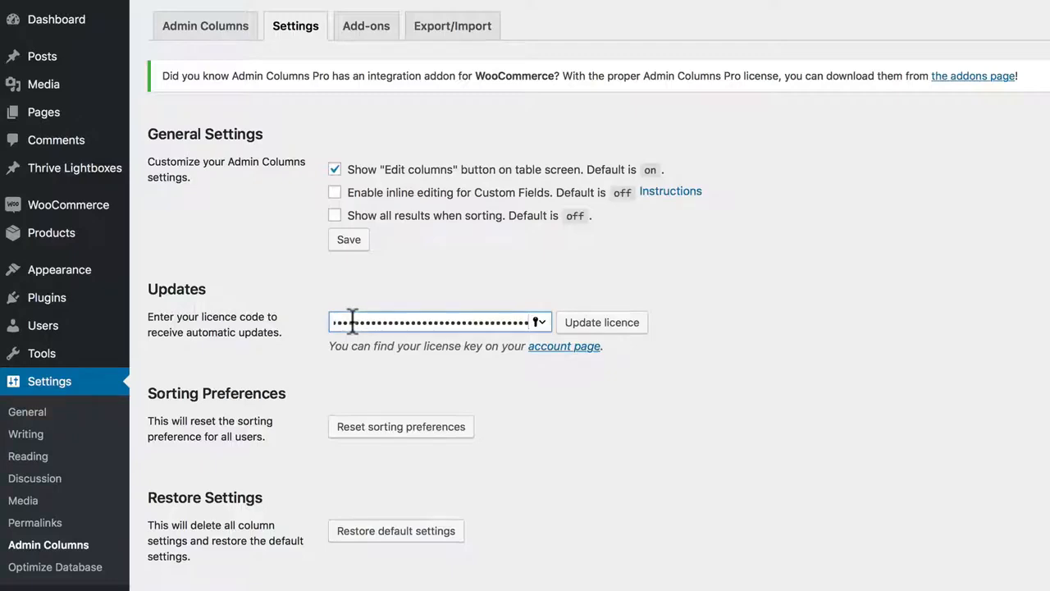
{"action": "left_click", "coordinate": [595, 325]}
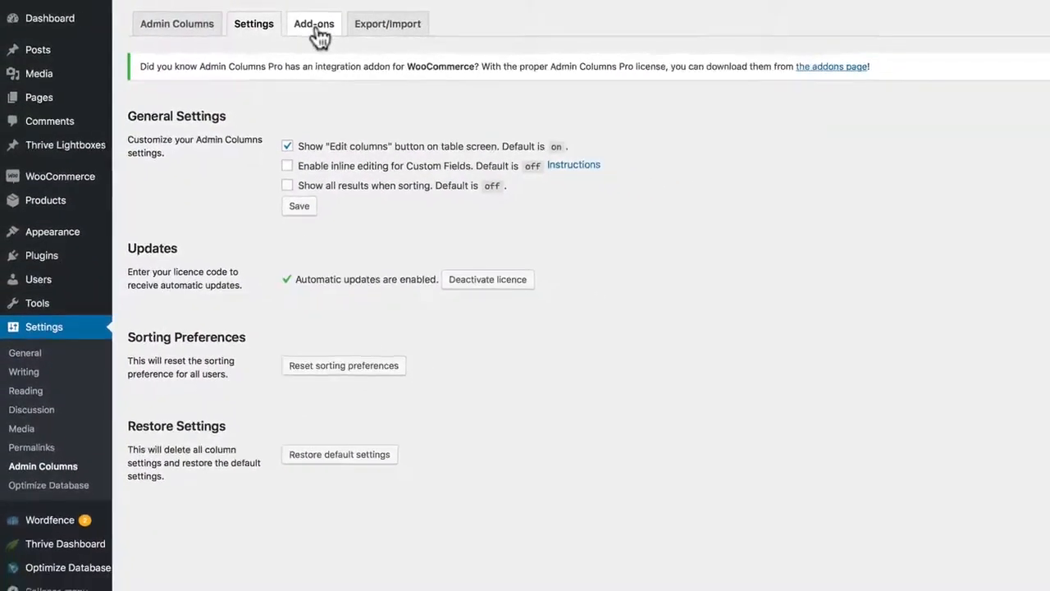
Step: Download, install and activate the recommended WooCommerce add-on, and look over the list of installed plugins
{"action": "left_click", "coordinate": [344, 25]}
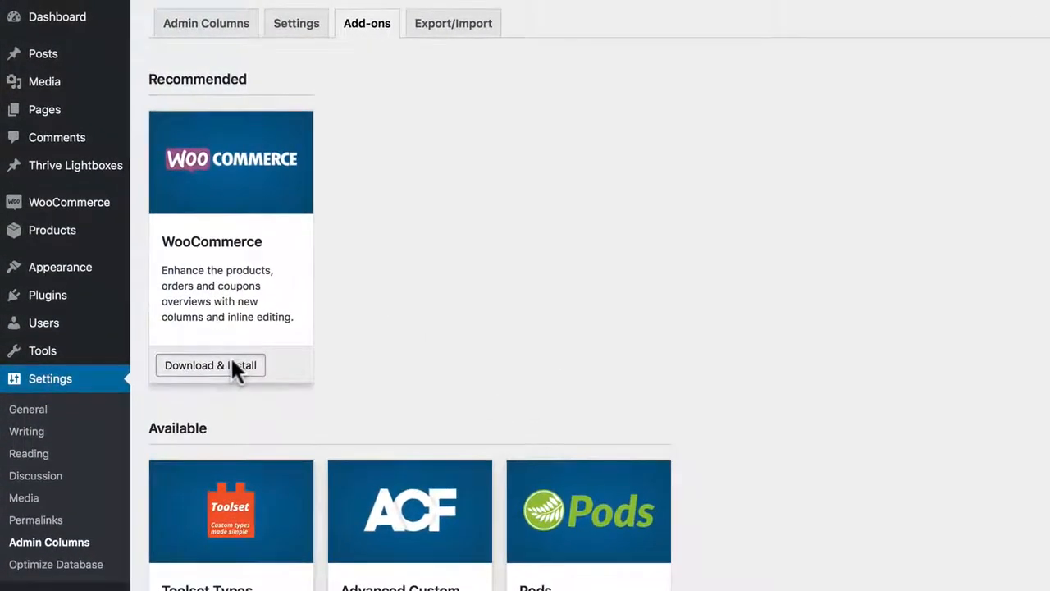
{"action": "left_click", "coordinate": [222, 345]}
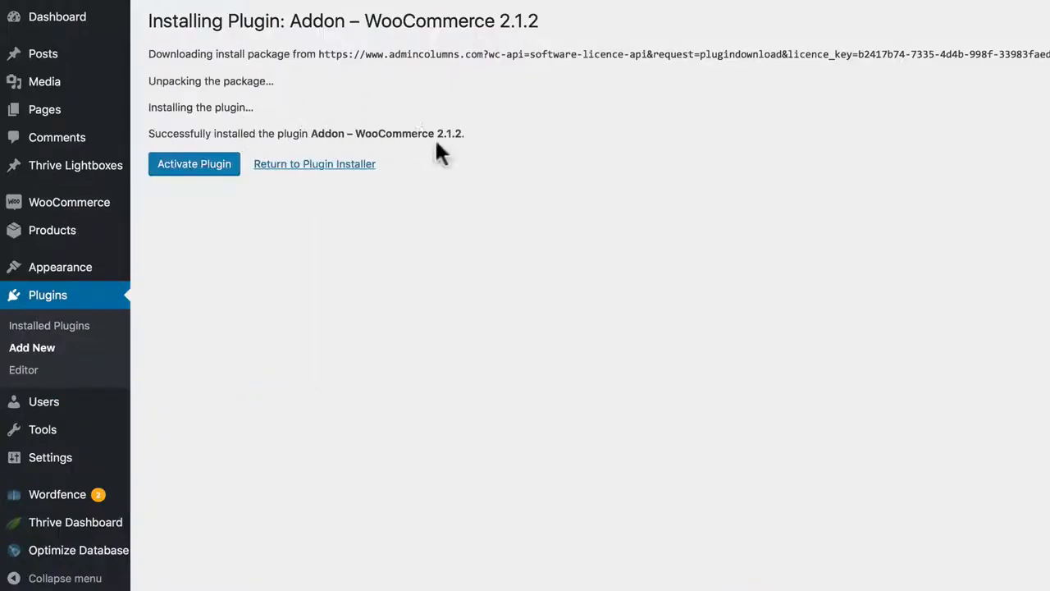
{"action": "left_click", "coordinate": [193, 165]}
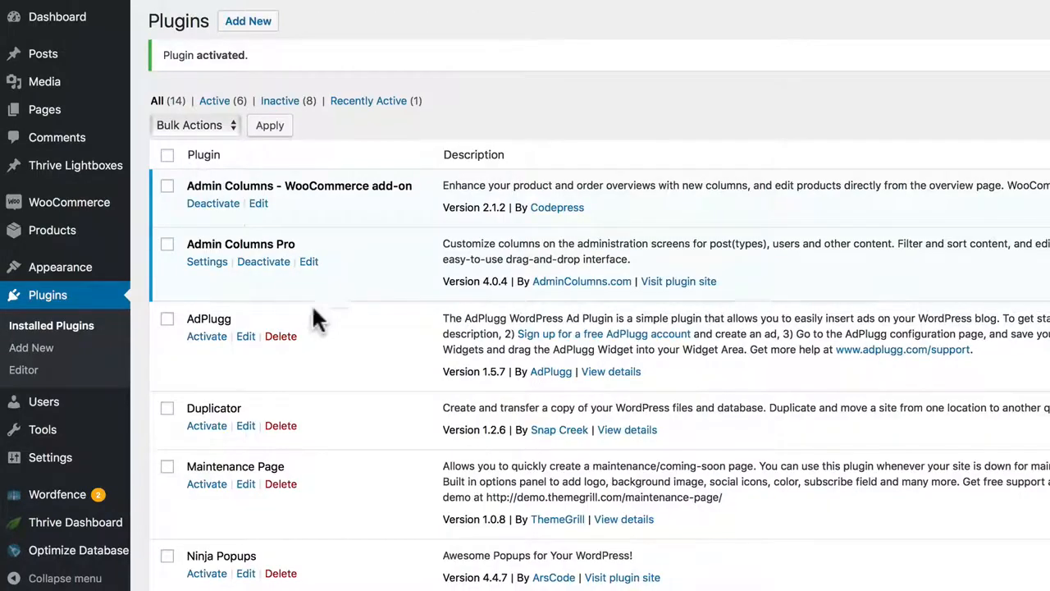
{"action": "scroll", "coordinate": [320, 326], "scroll_direction": "down", "scroll_amount": 3}
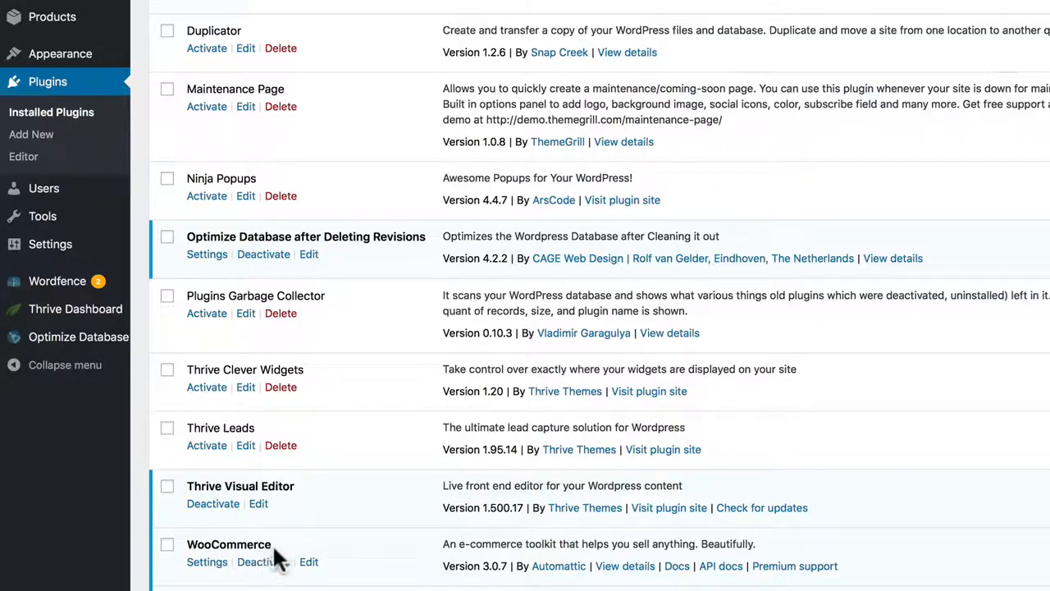
{"action": "scroll", "coordinate": [274, 558], "scroll_direction": "up", "scroll_amount": 5}
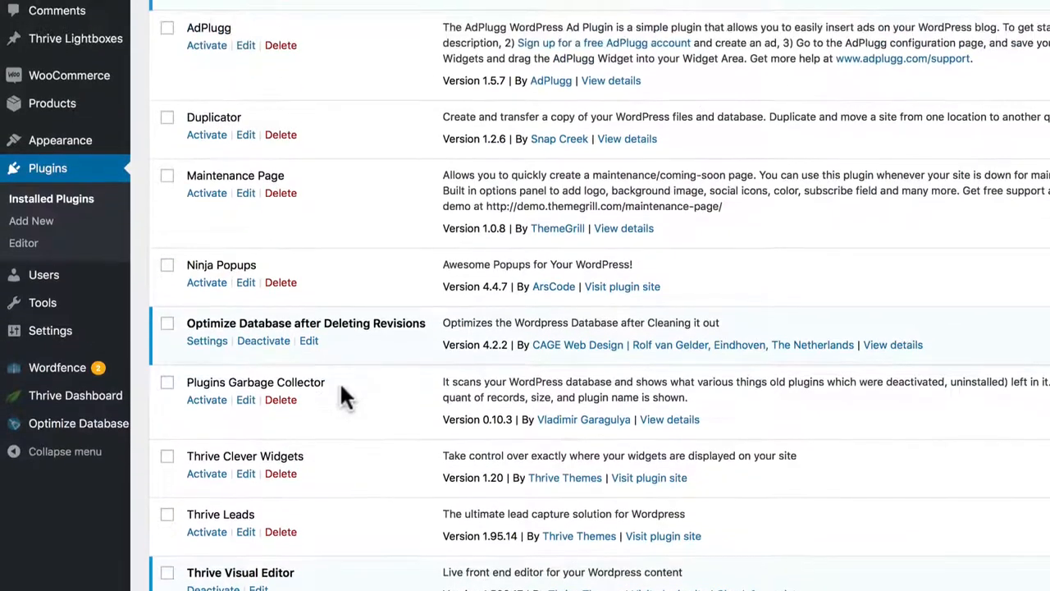
{"action": "scroll", "coordinate": [317, 86], "scroll_direction": "up", "scroll_amount": 3}
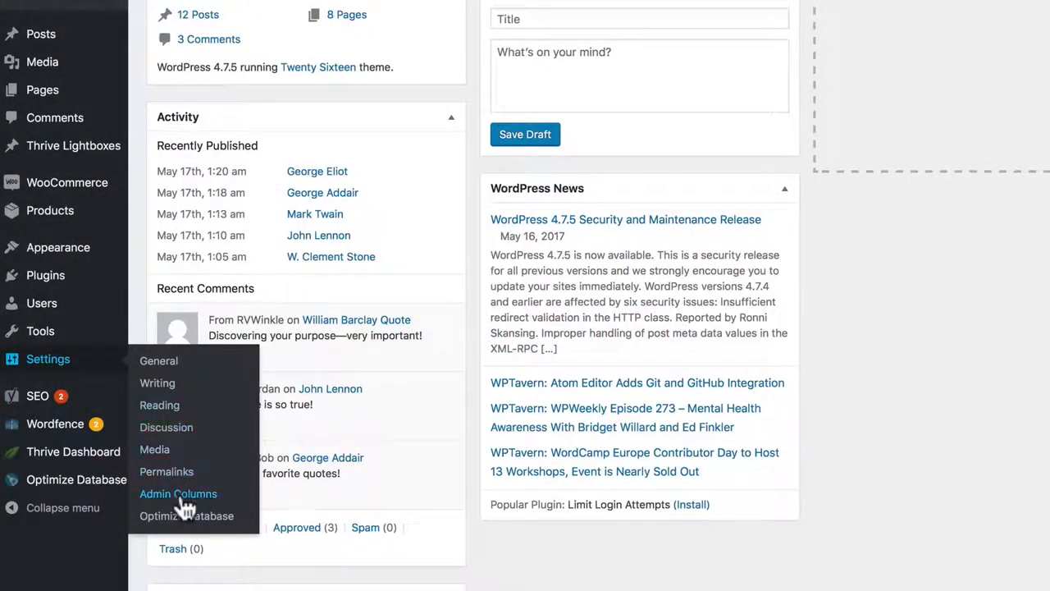
Step: Look over the content types offered in the Admin Columns settings and visit the Posts screen to load its available columns
{"action": "left_click", "coordinate": [180, 493]}
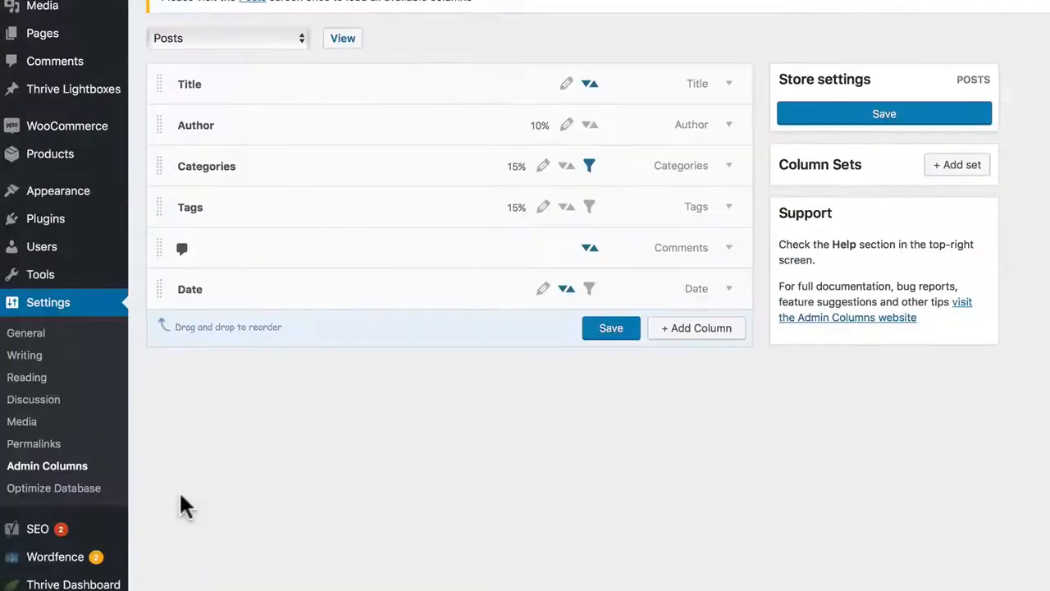
{"action": "scroll", "coordinate": [274, 240], "scroll_direction": "up", "scroll_amount": 2}
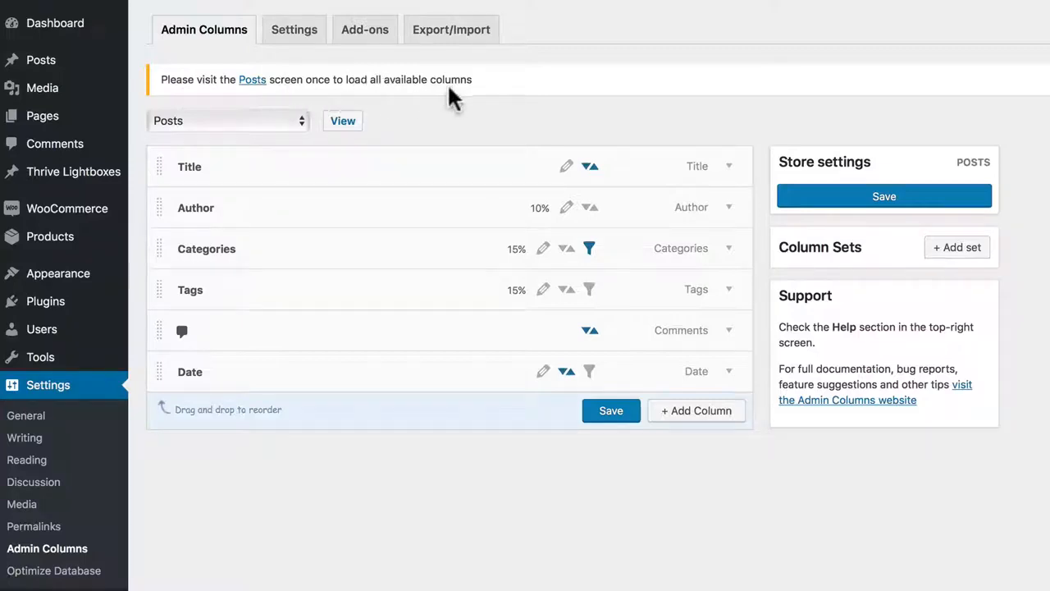
{"action": "left_click", "coordinate": [268, 121]}
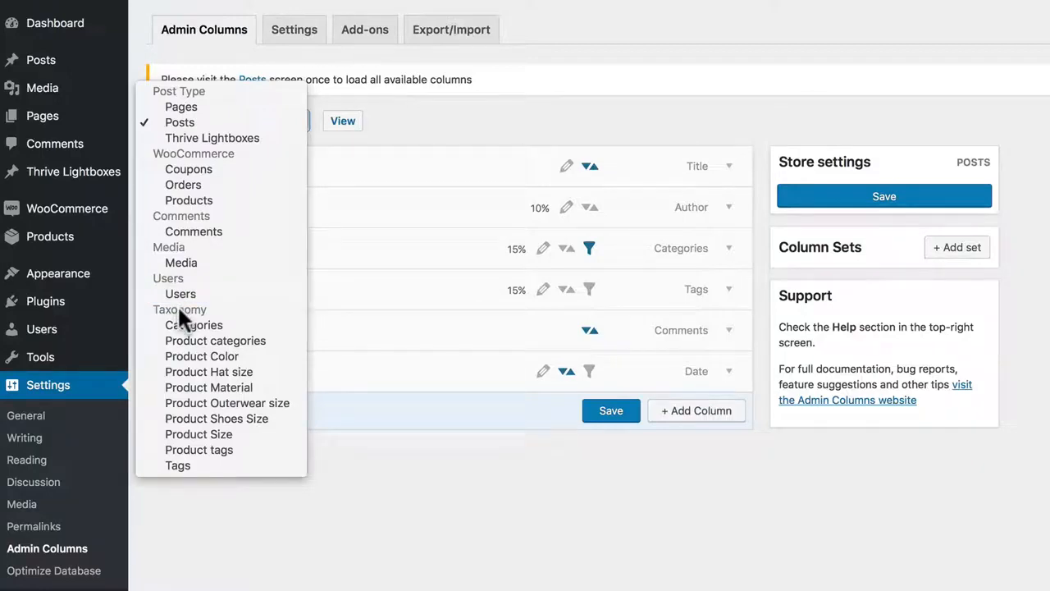
{"action": "left_click", "coordinate": [407, 483]}
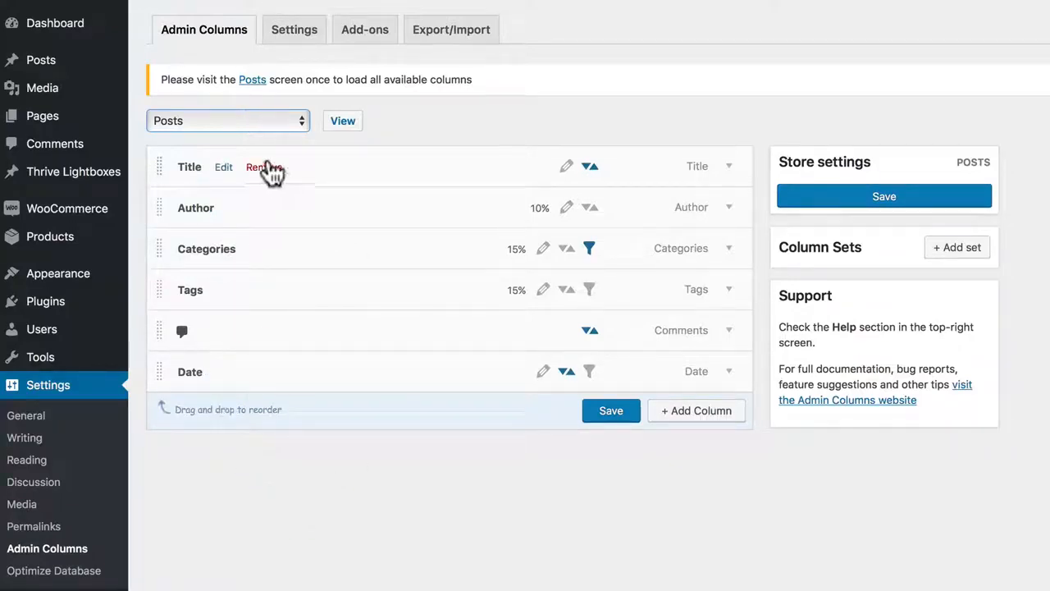
{"action": "left_click", "coordinate": [255, 85]}
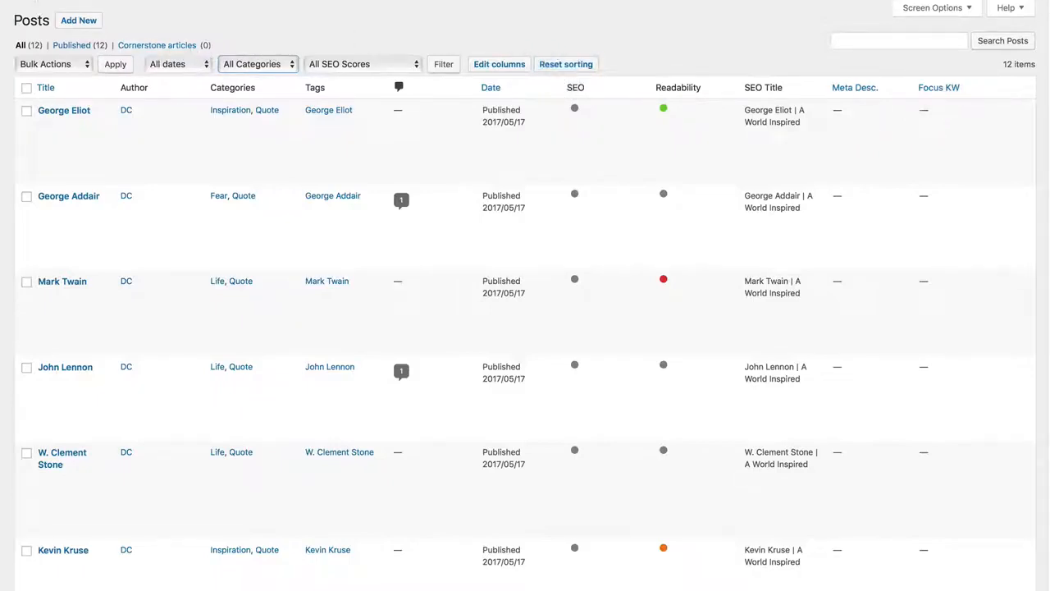
{"action": "left_click", "coordinate": [31, 1]}
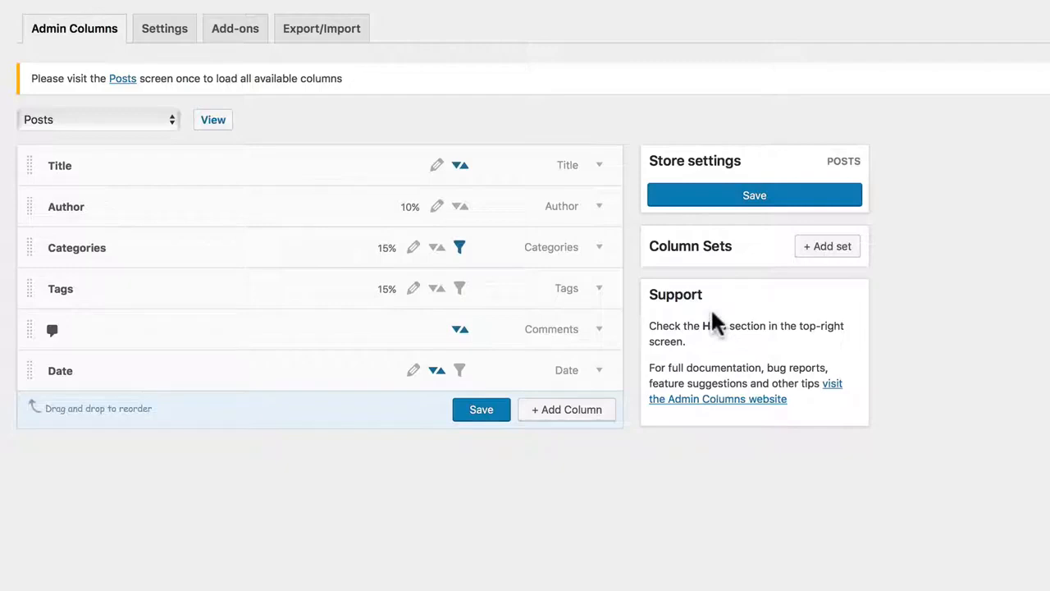
Step: Look through the plugin's general settings, add-ons and export/import options, and return to the column editor
{"action": "left_click", "coordinate": [165, 30]}
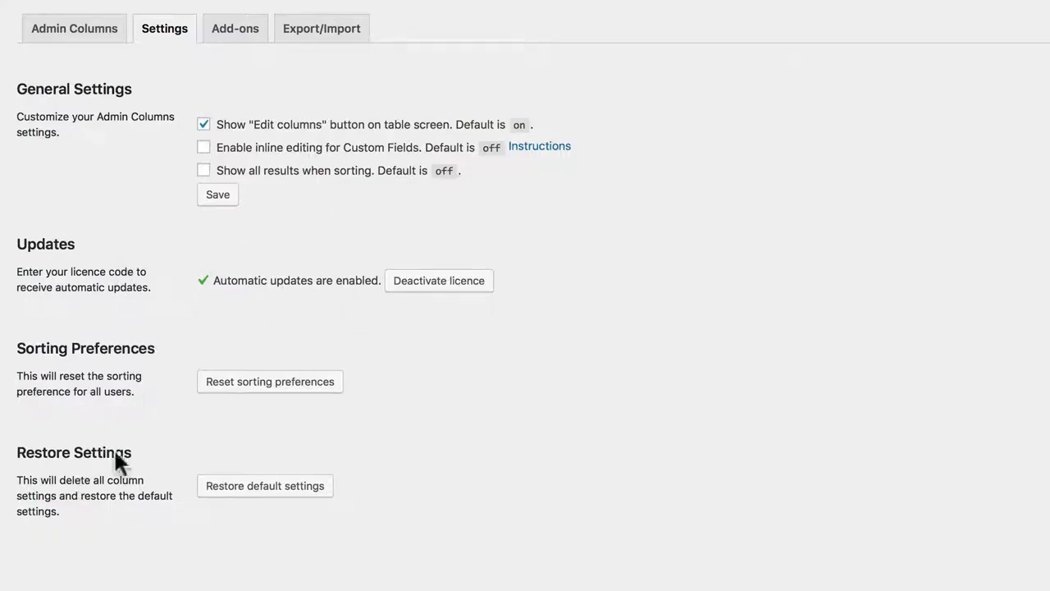
{"action": "left_click", "coordinate": [233, 27]}
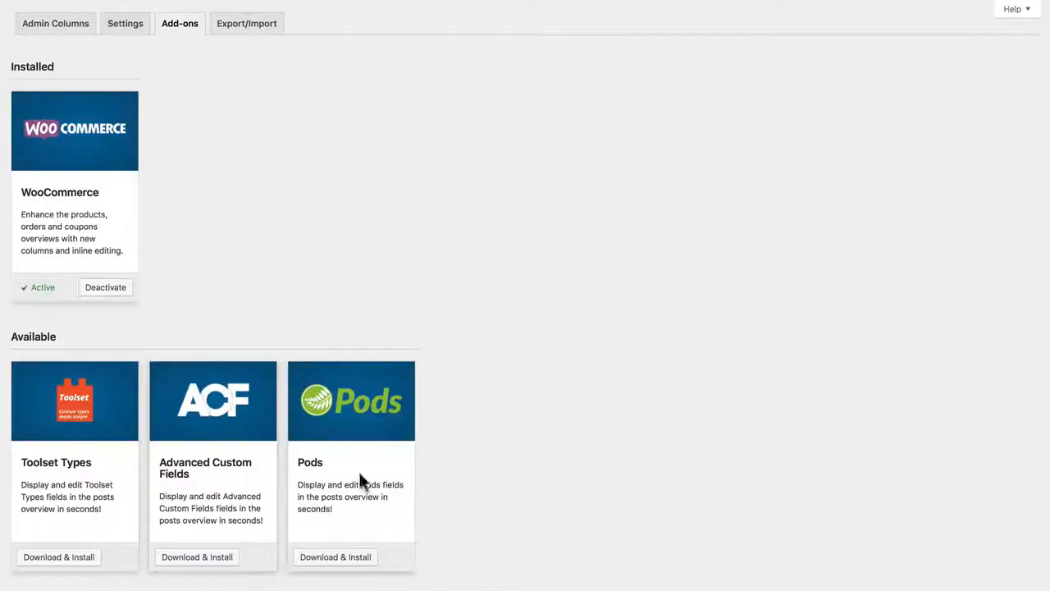
{"action": "left_click", "coordinate": [245, 23]}
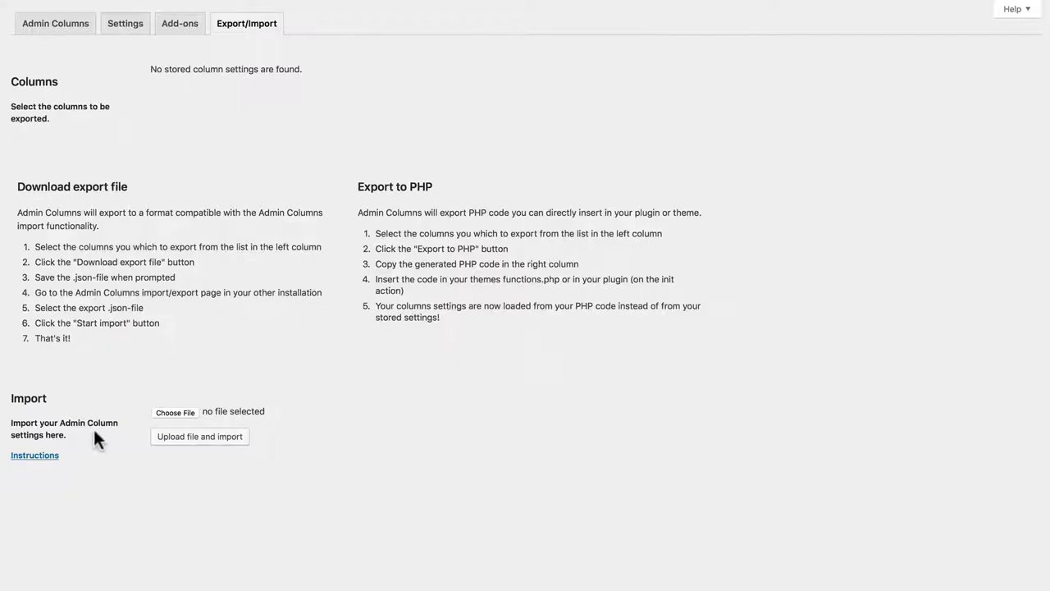
{"action": "left_click", "coordinate": [67, 23]}
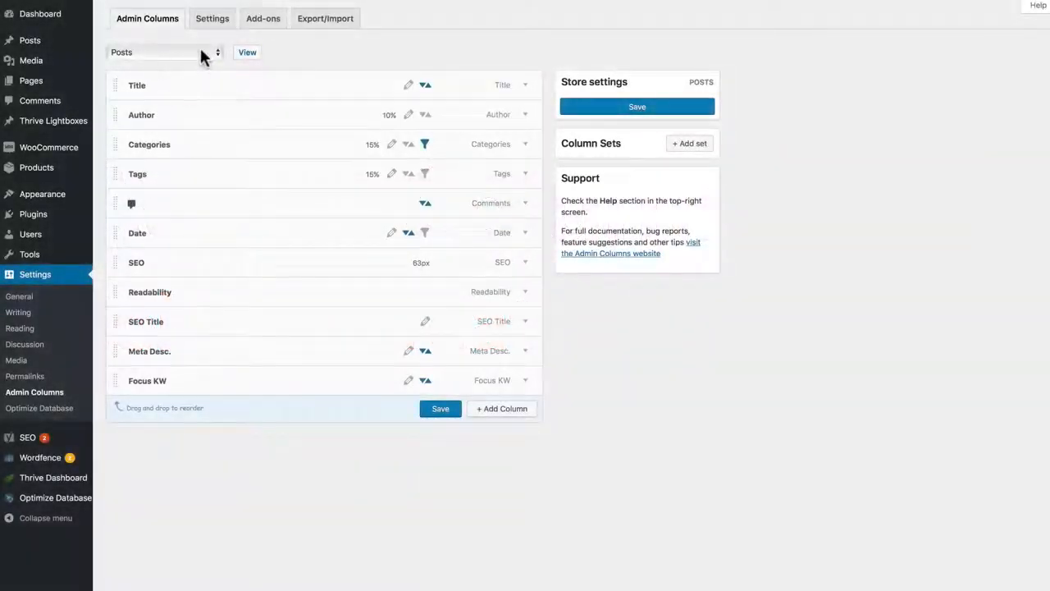
Step: Add a new column to the Posts column list and set its type to Featured Image
{"action": "left_click", "coordinate": [202, 54]}
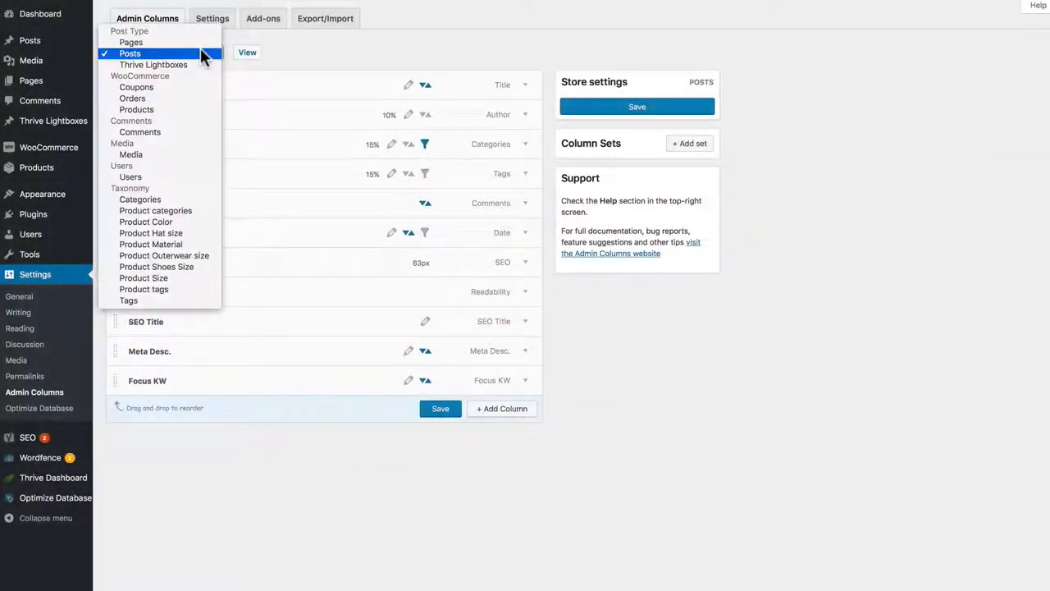
{"action": "left_click", "coordinate": [201, 52]}
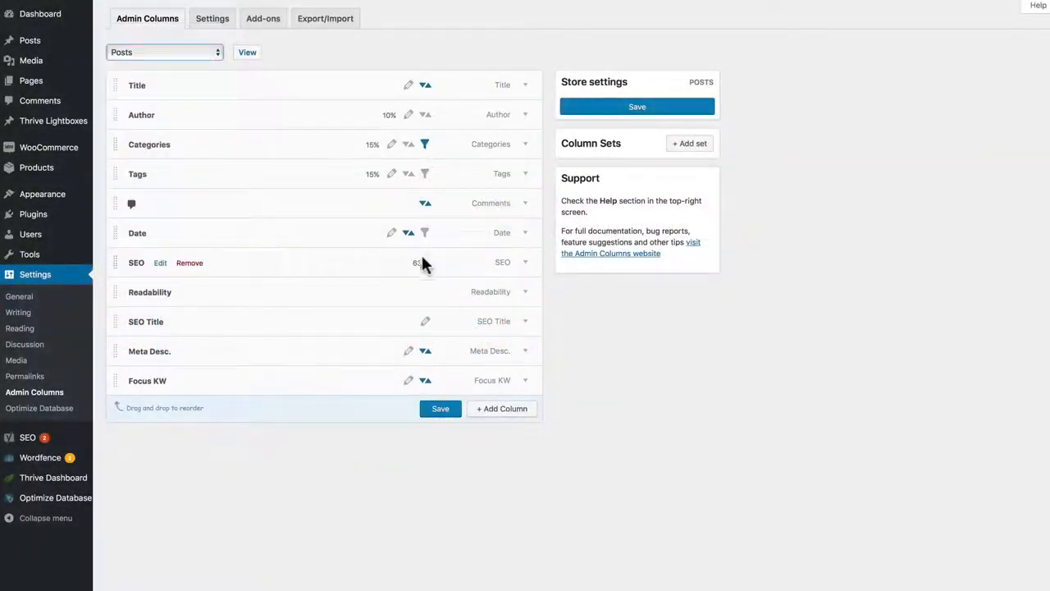
{"action": "left_click", "coordinate": [517, 420]}
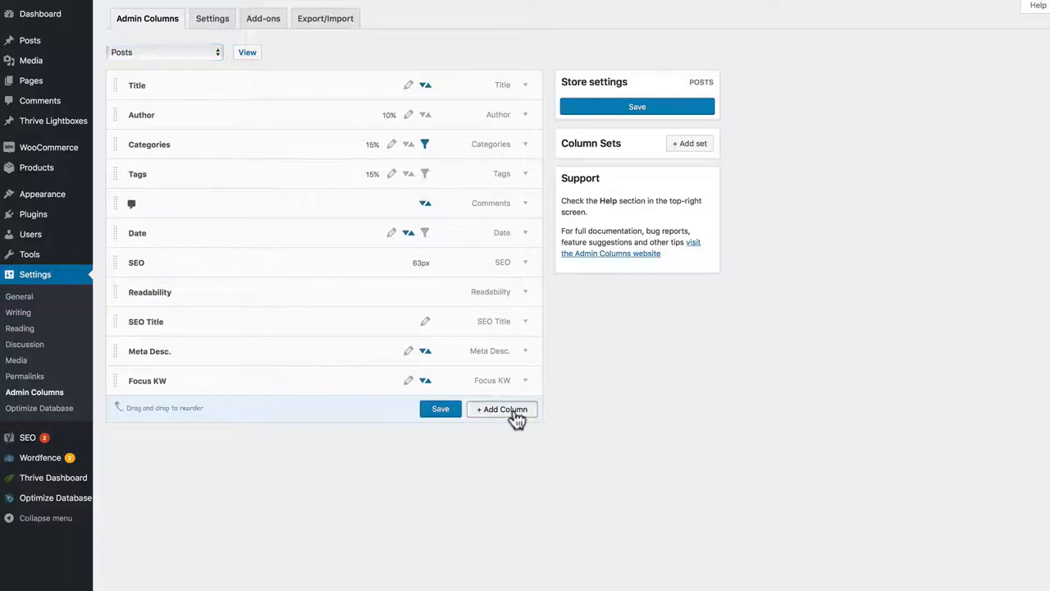
{"action": "scroll", "coordinate": [492, 385], "scroll_direction": "down", "scroll_amount": 1}
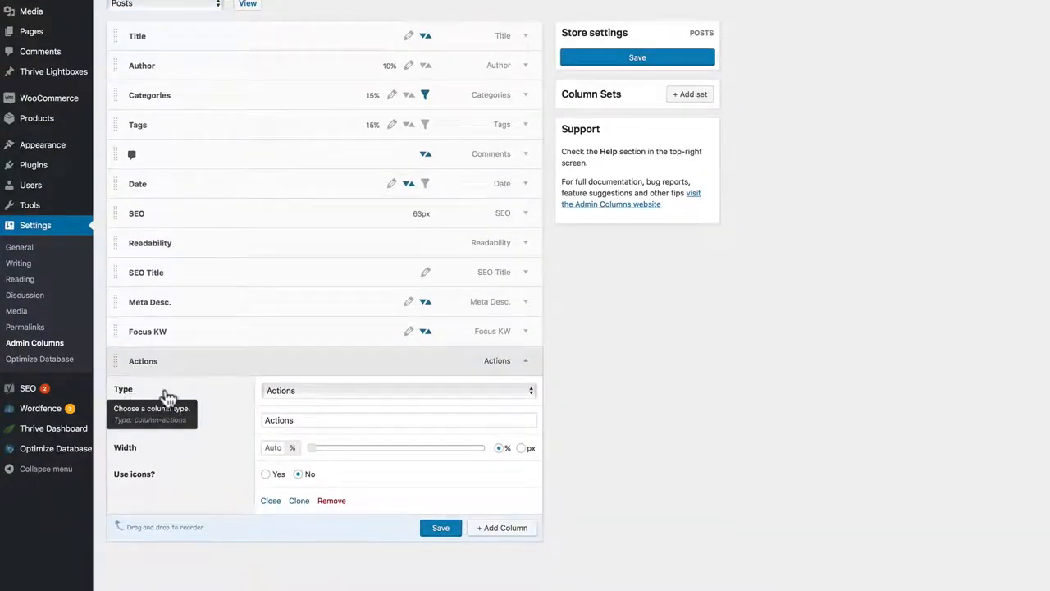
{"action": "left_click", "coordinate": [283, 389]}
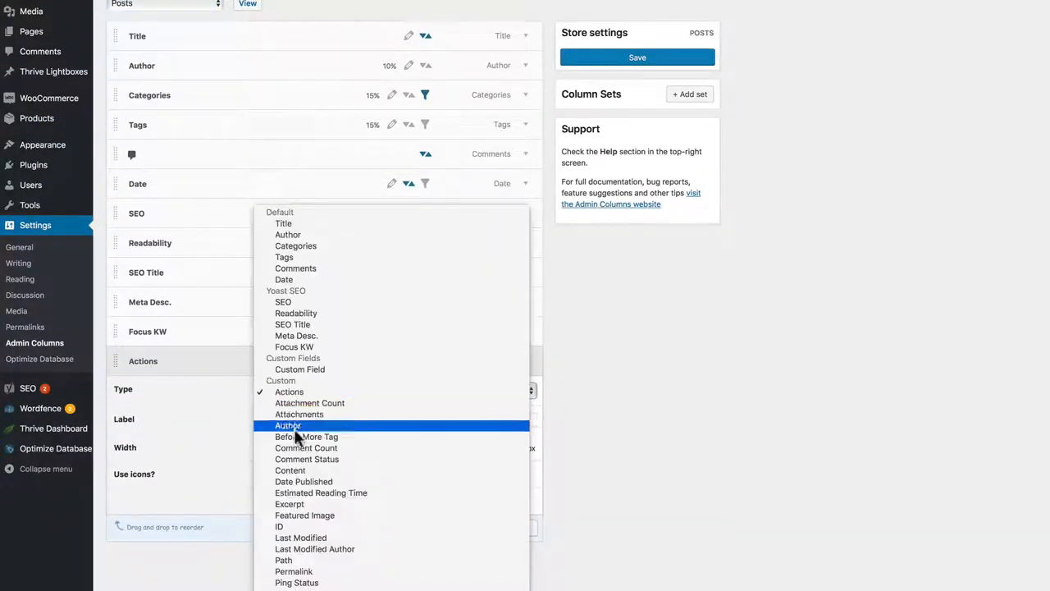
{"action": "left_click", "coordinate": [305, 515]}
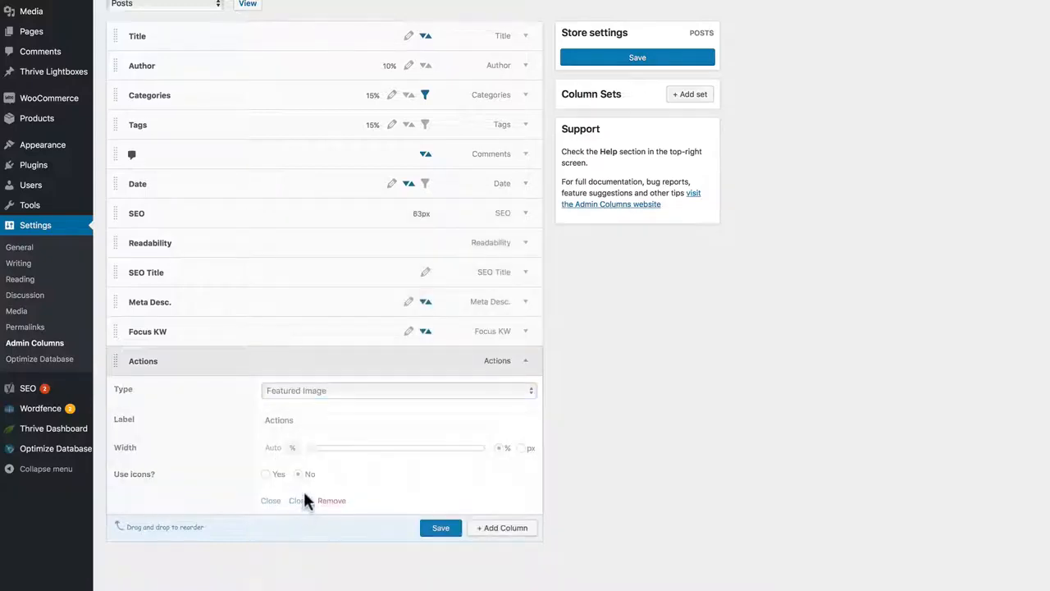
Step: Try the Featured Image column's width at 31% and in pixels, reset it to automatic percent, and look over the image sizes, keeping Thumbnail
{"action": "scroll", "coordinate": [283, 395], "scroll_direction": "down", "scroll_amount": 1}
{"action": "scroll", "coordinate": [278, 388], "scroll_direction": "down", "scroll_amount": 1}
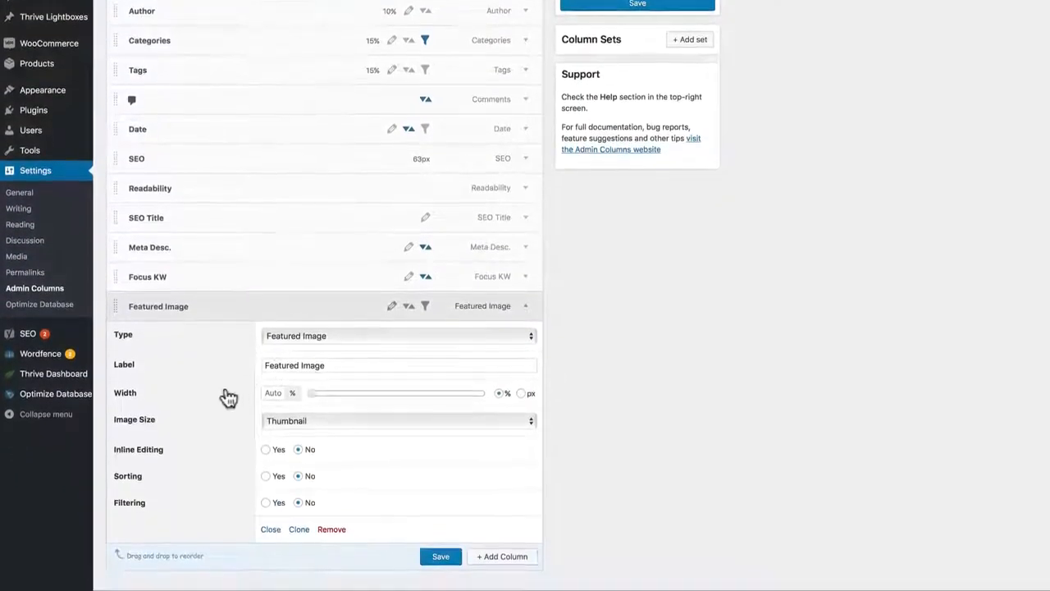
{"action": "left_click_drag", "start_coordinate": [315, 392], "coordinate": [365, 393]}
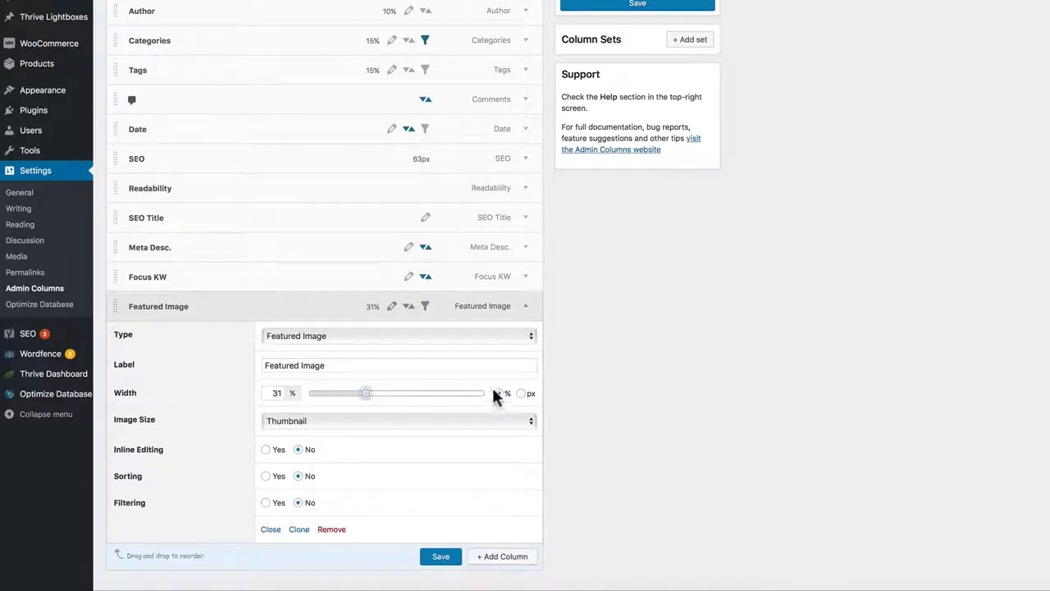
{"action": "left_click", "coordinate": [521, 394]}
{"action": "left_click_drag", "start_coordinate": [324, 396], "coordinate": [392, 396]}
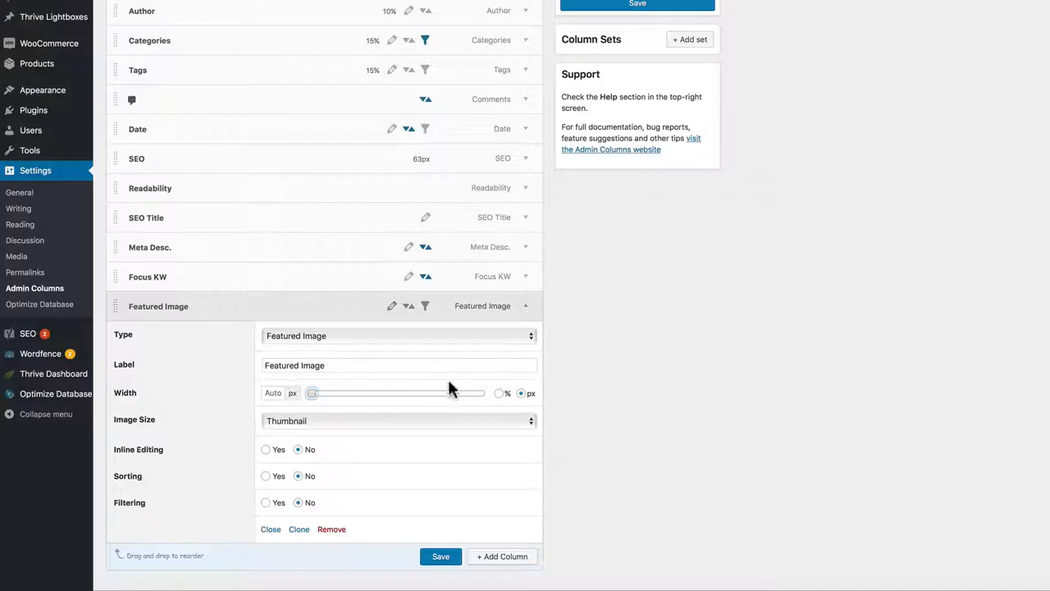
{"action": "left_click", "coordinate": [499, 394]}
{"action": "left_click", "coordinate": [293, 423]}
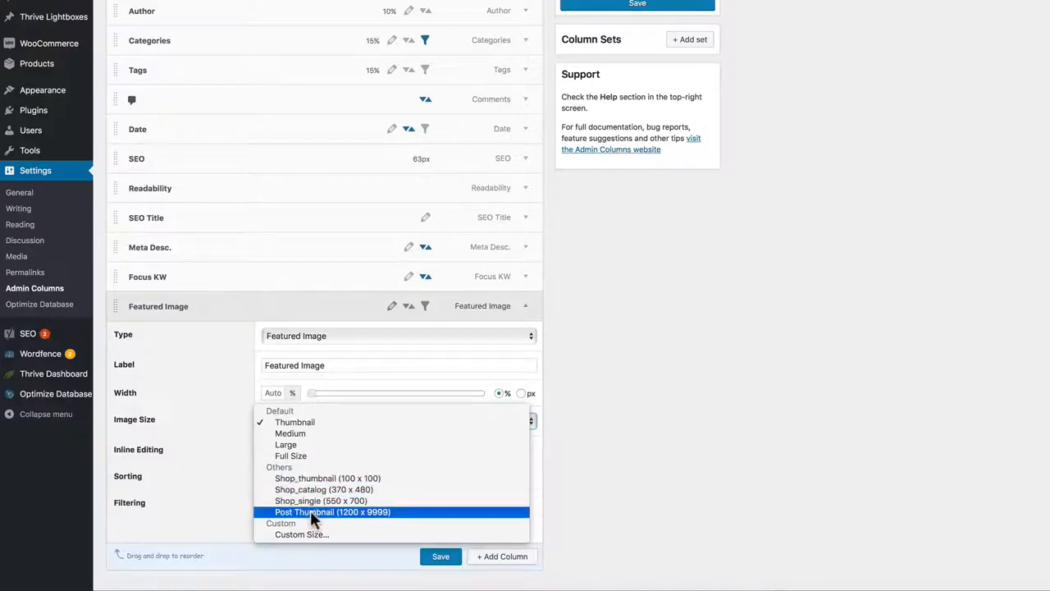
{"action": "left_click", "coordinate": [302, 423]}
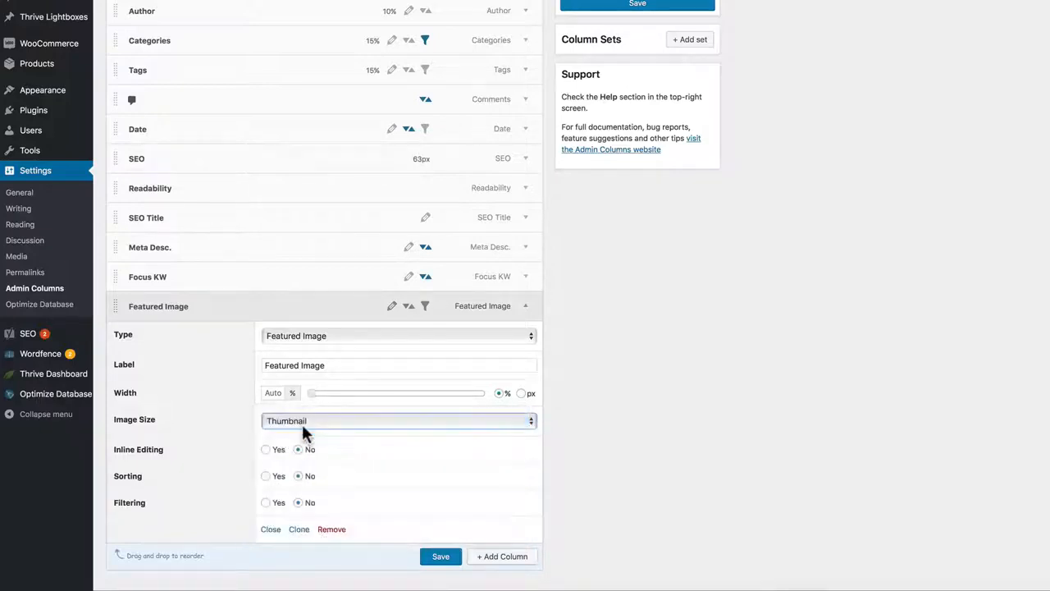
Step: Enable inline editing, sorting and filtering for the Featured Image column, save the Posts columns and collapse the column's settings
{"action": "left_click", "coordinate": [267, 451]}
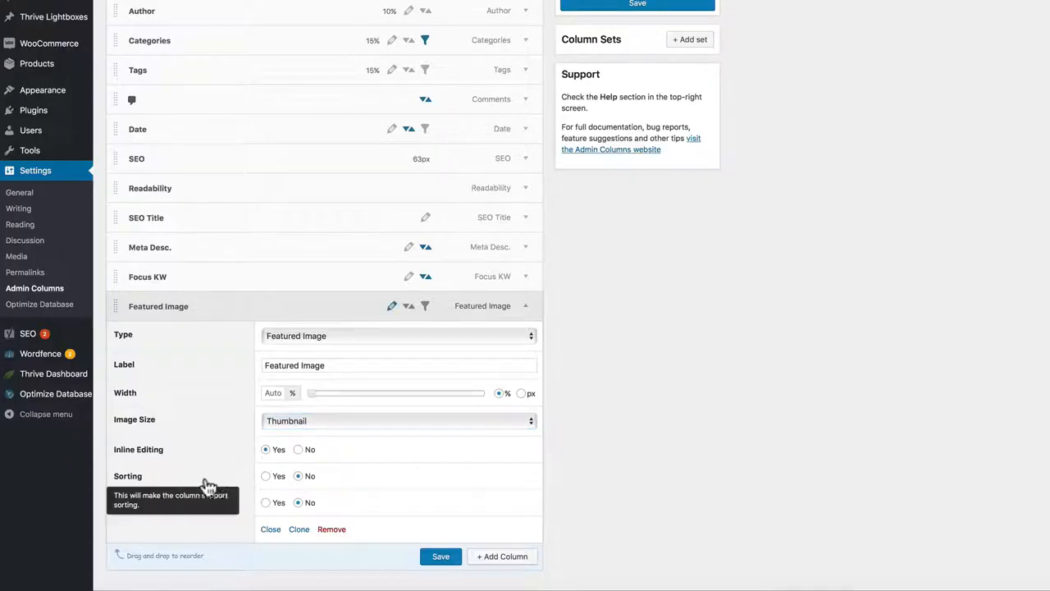
{"action": "left_click", "coordinate": [267, 477]}
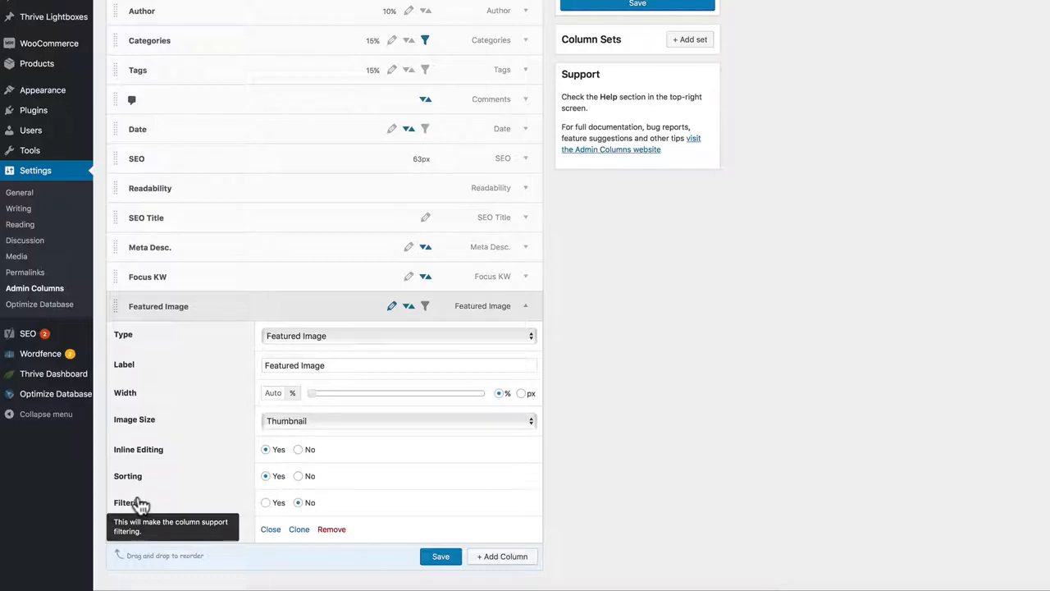
{"action": "left_click", "coordinate": [266, 503]}
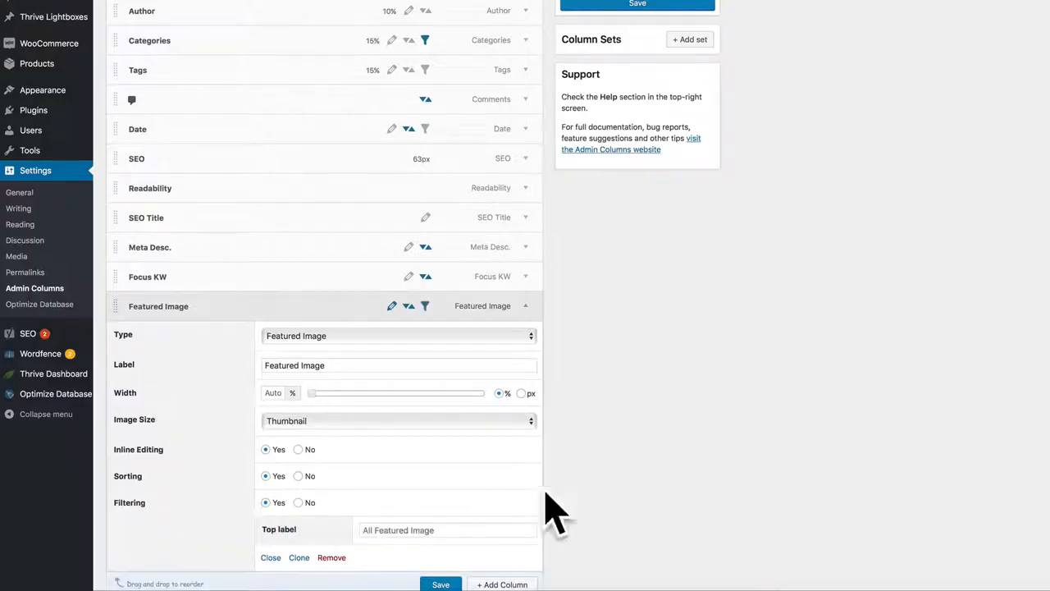
{"action": "scroll", "coordinate": [586, 468], "scroll_direction": "down", "scroll_amount": 1}
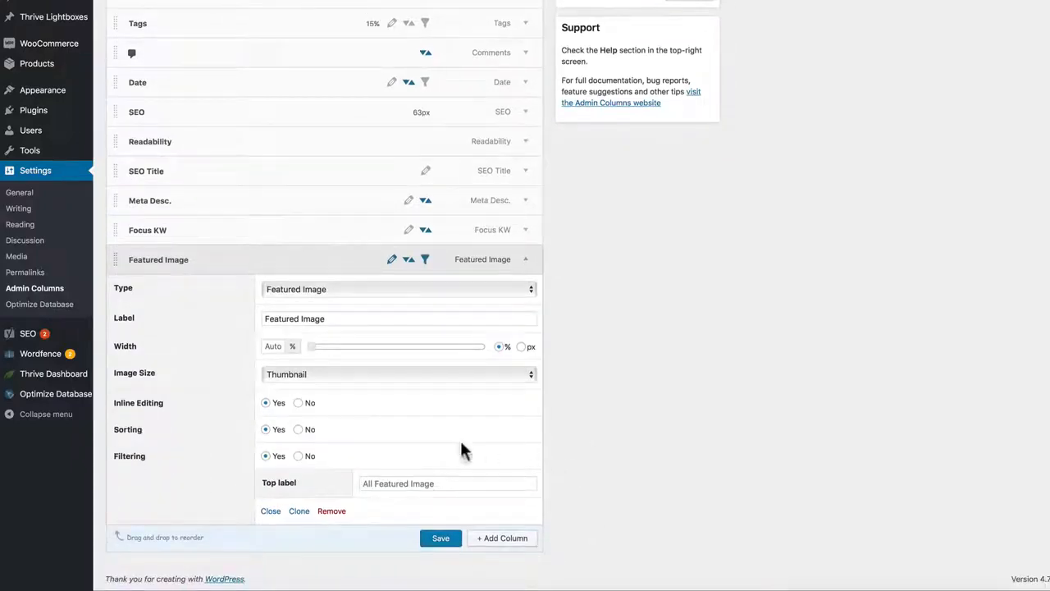
{"action": "left_click", "coordinate": [441, 540]}
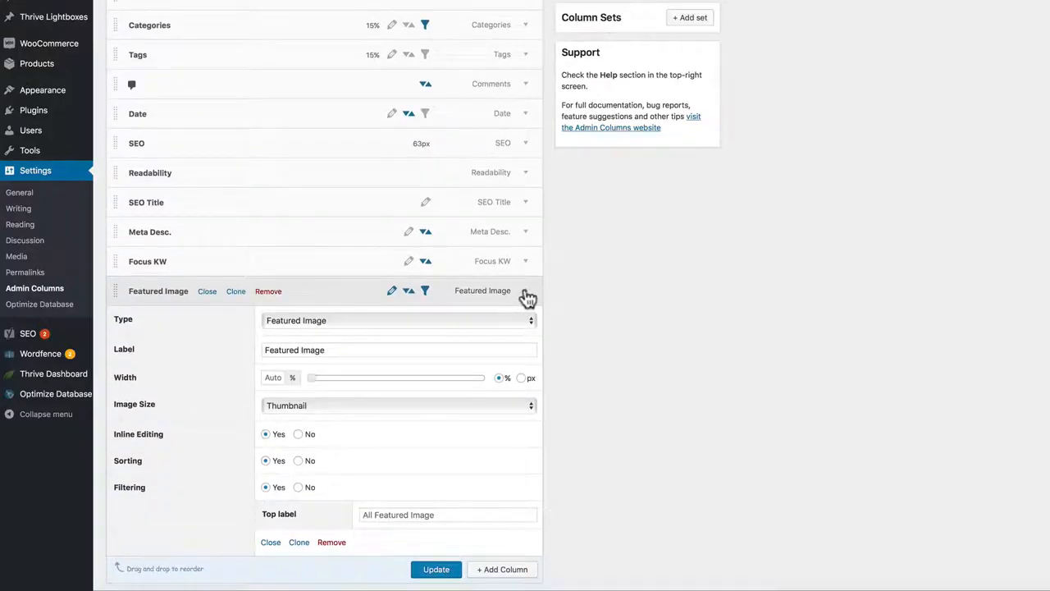
{"action": "left_click", "coordinate": [207, 292]}
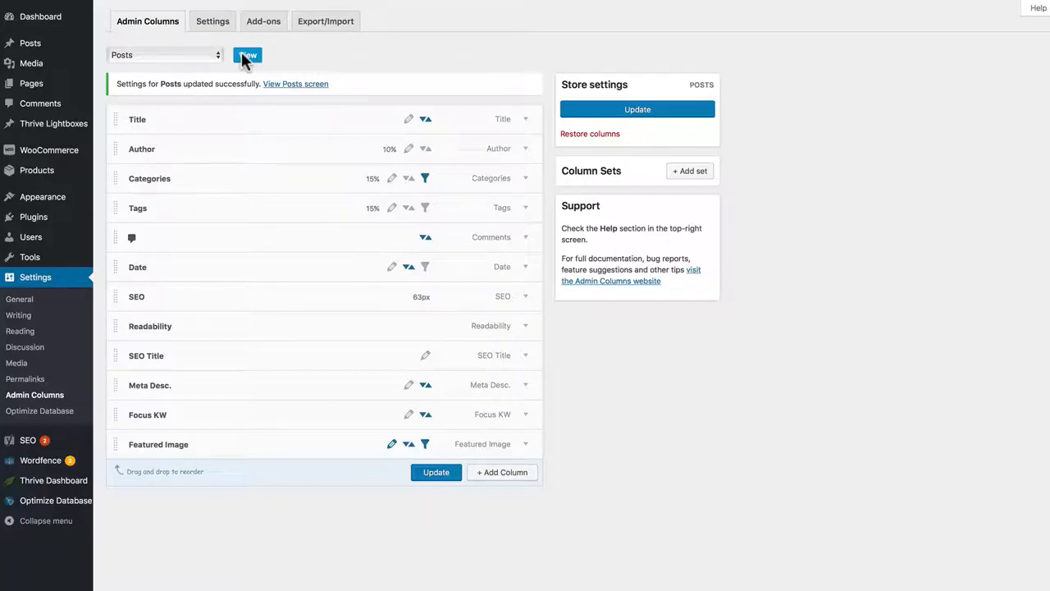
Step: View the Posts list, turn off inline editing and open Post Number One for editing through its featured image
{"action": "left_click", "coordinate": [246, 56]}
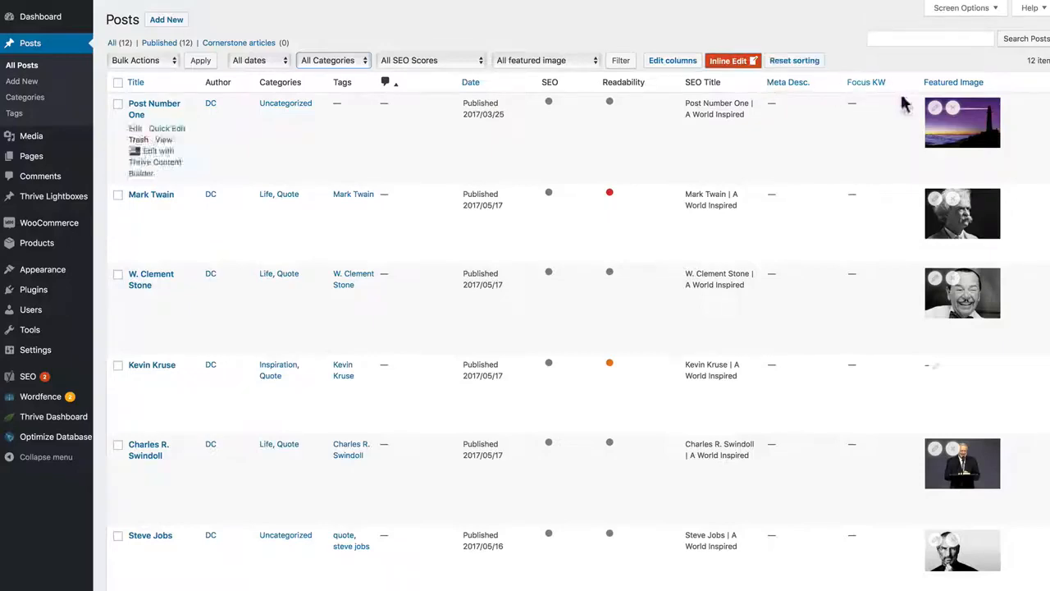
{"action": "left_click", "coordinate": [732, 62]}
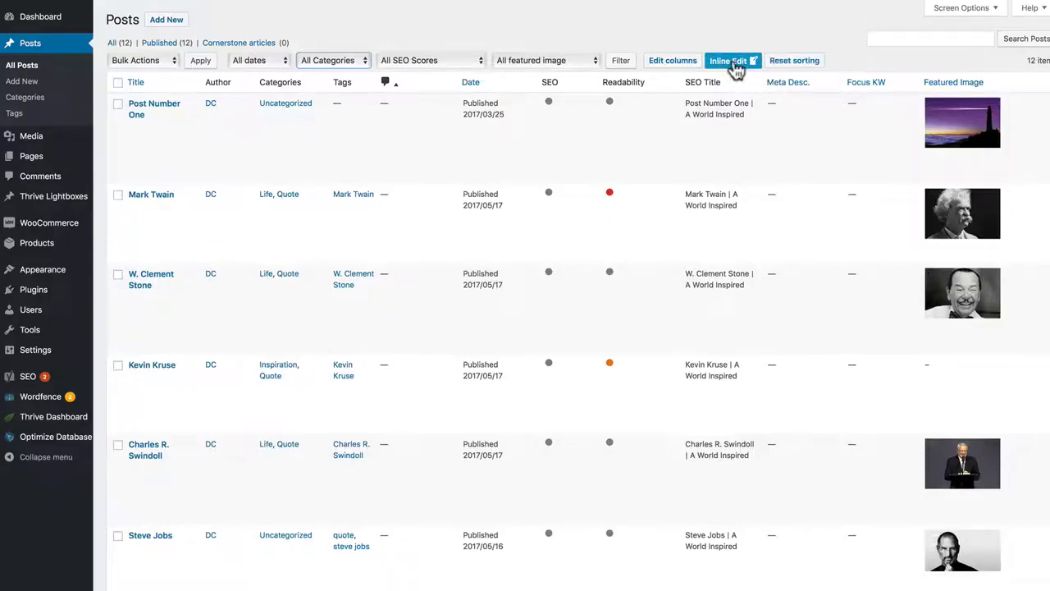
{"action": "left_click", "coordinate": [960, 123]}
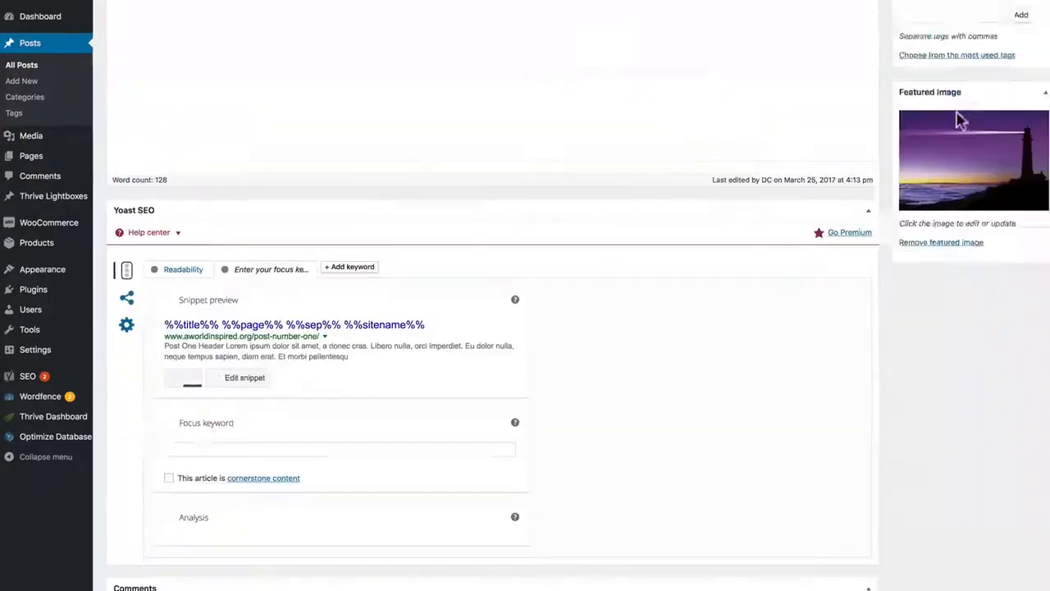
{"action": "scroll", "coordinate": [785, 164], "scroll_direction": "up", "scroll_amount": 10}
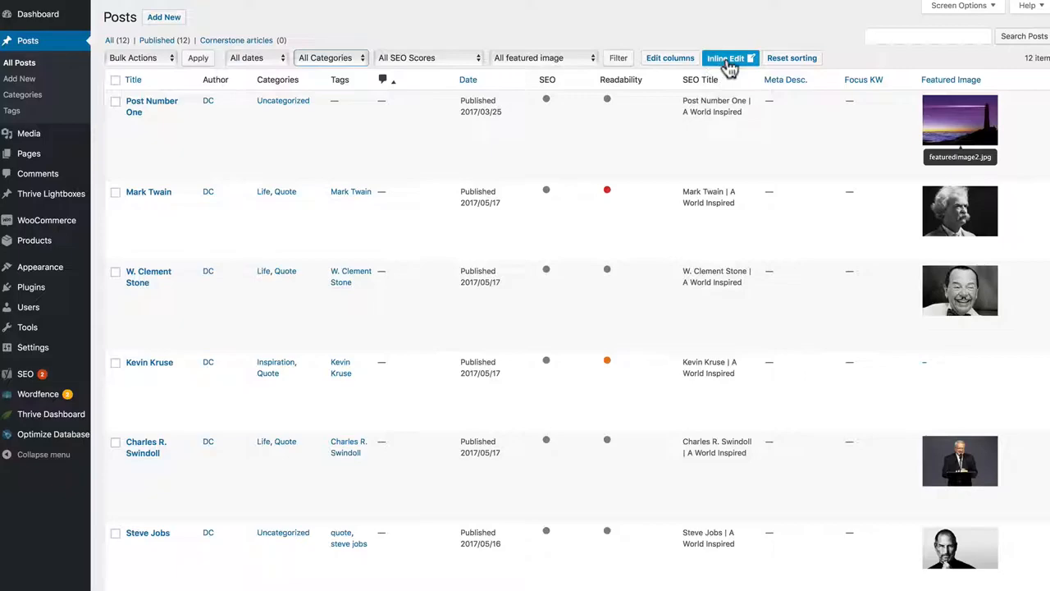
Step: Turn on inline editing in the Posts list and view Post Number One's featured image picker, closing it without changing the image
{"action": "left_click", "coordinate": [729, 59]}
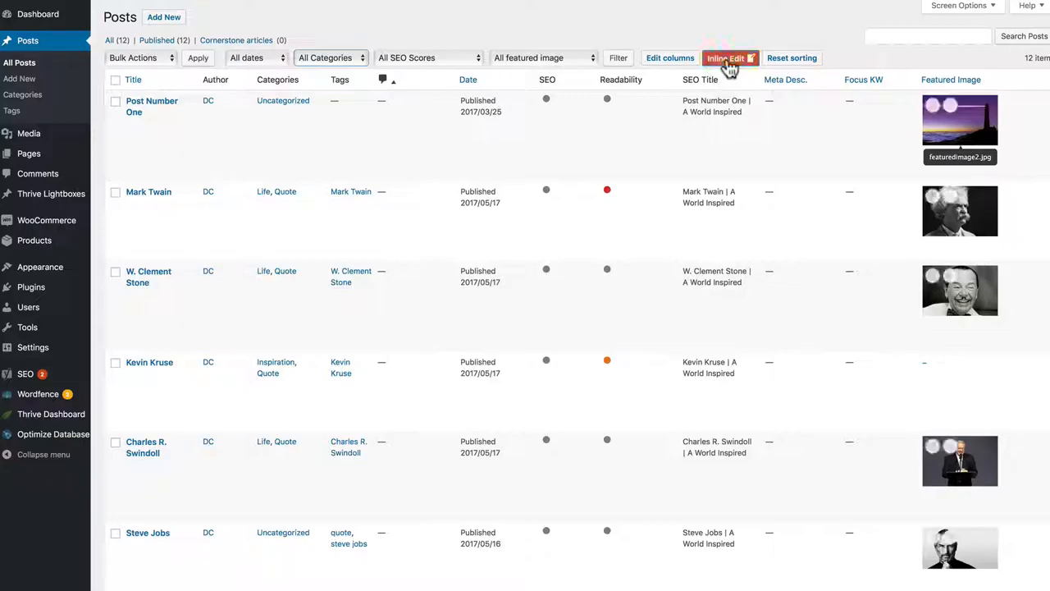
{"action": "left_click", "coordinate": [933, 117]}
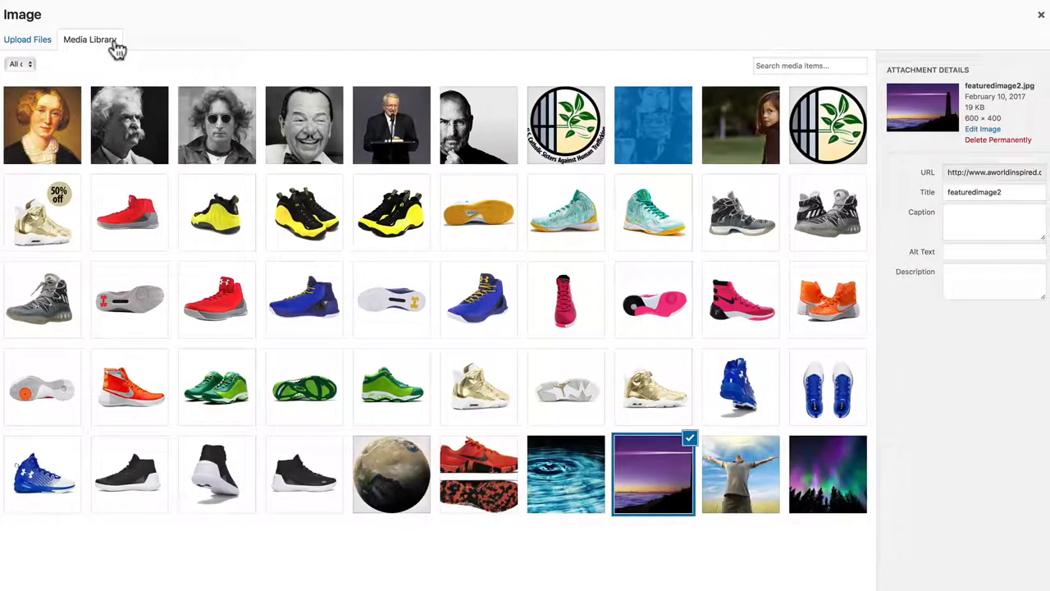
{"action": "left_click", "coordinate": [1041, 15]}
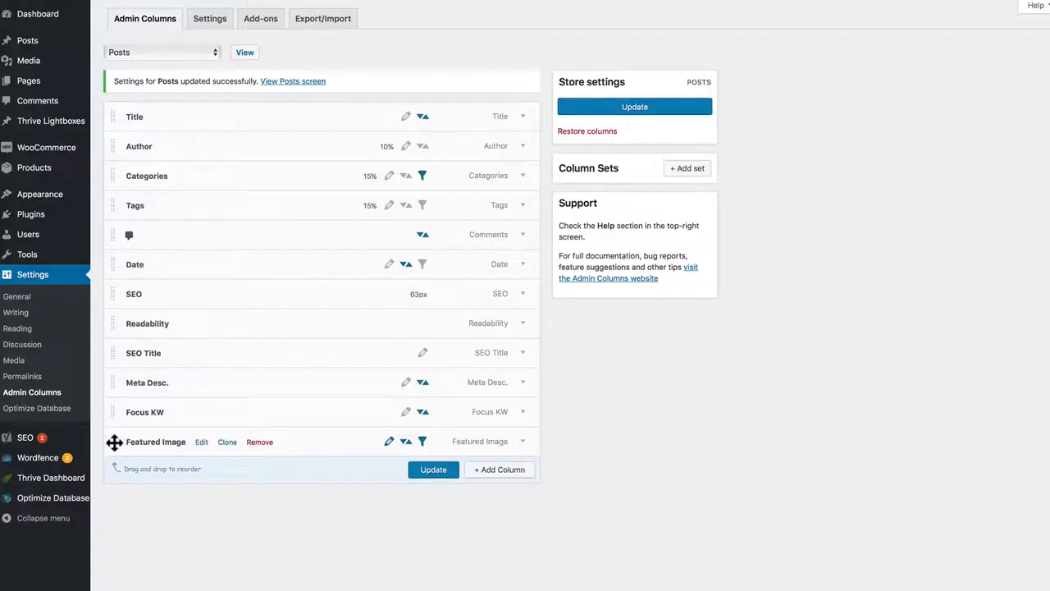
Step: Move the Featured Image column above Title, update the Posts columns and check the new order in the Posts list
{"action": "left_click_drag", "start_coordinate": [114, 442], "coordinate": [111, 113]}
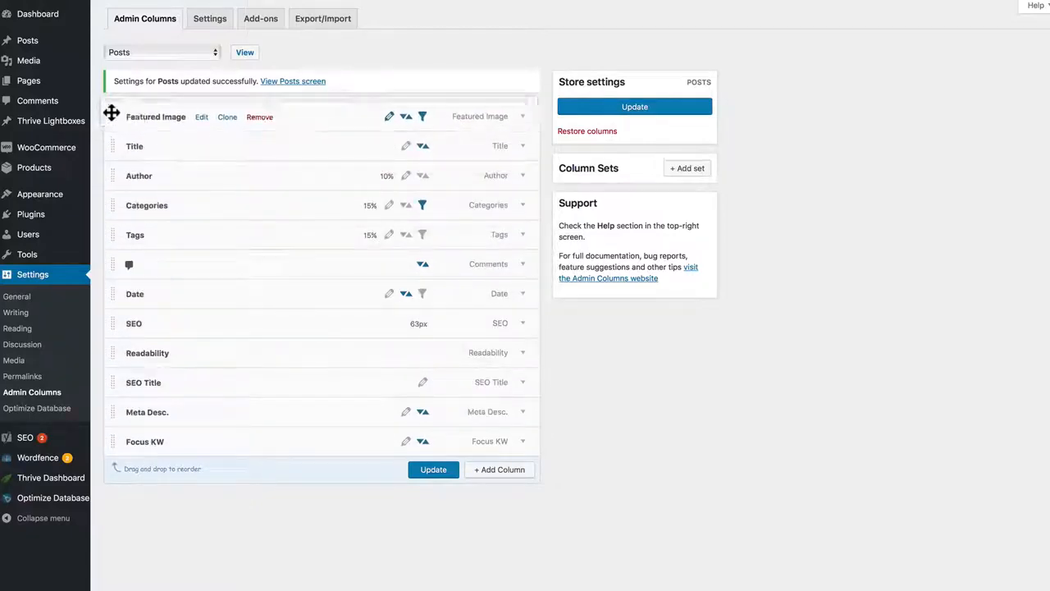
{"action": "left_click", "coordinate": [426, 470]}
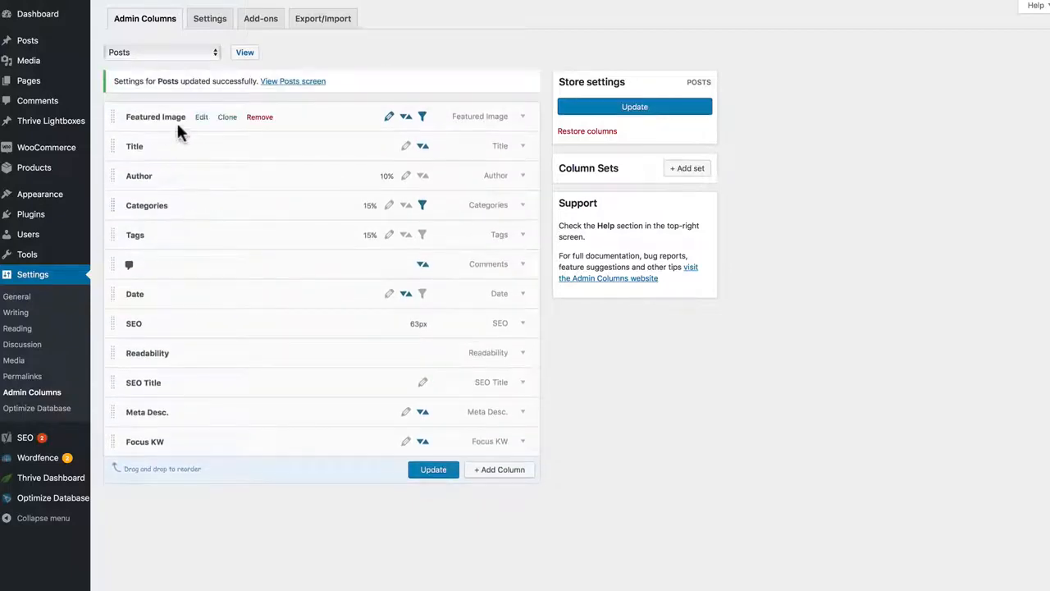
{"action": "left_click", "coordinate": [251, 51]}
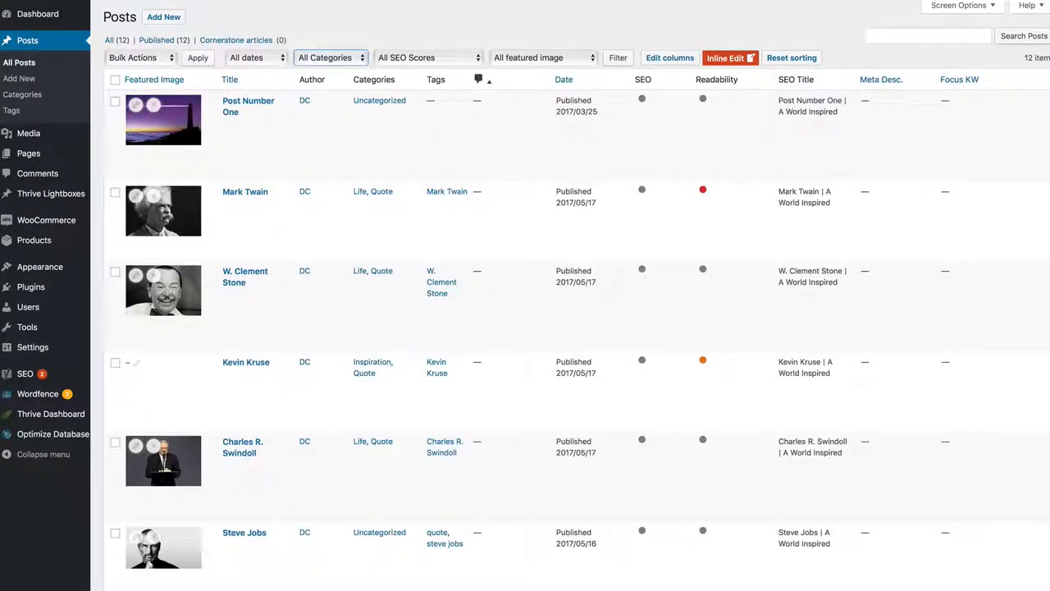
Step: Return to the column settings, move the Featured Image column back below Focus KW and look over its options
{"action": "left_click", "coordinate": [89, 2]}
{"action": "left_click_drag", "start_coordinate": [115, 115], "coordinate": [112, 458]}
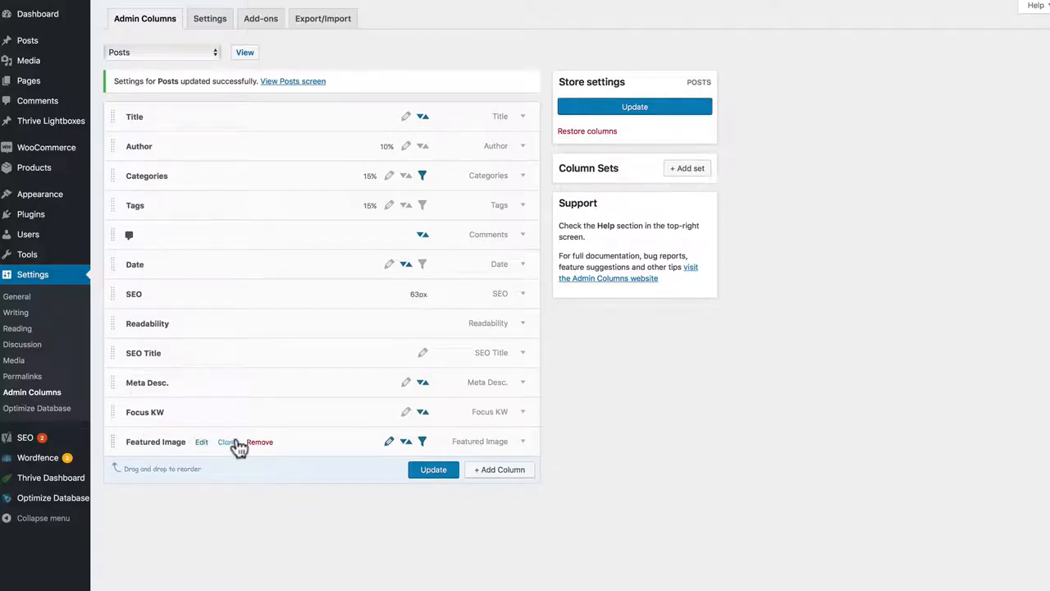
{"action": "left_click", "coordinate": [204, 443]}
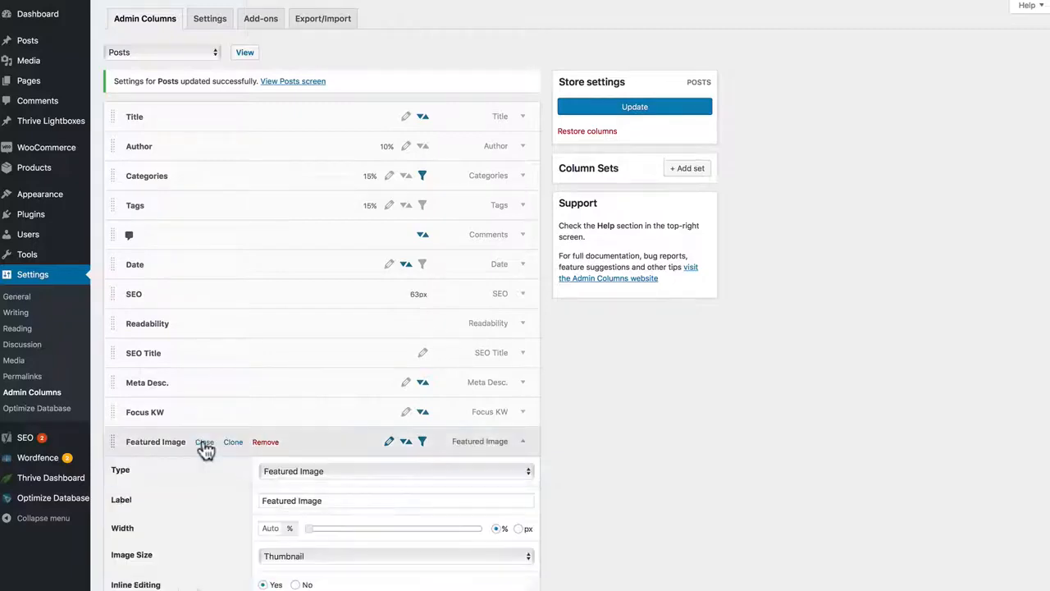
{"action": "scroll", "coordinate": [206, 445], "scroll_direction": "down", "scroll_amount": 1}
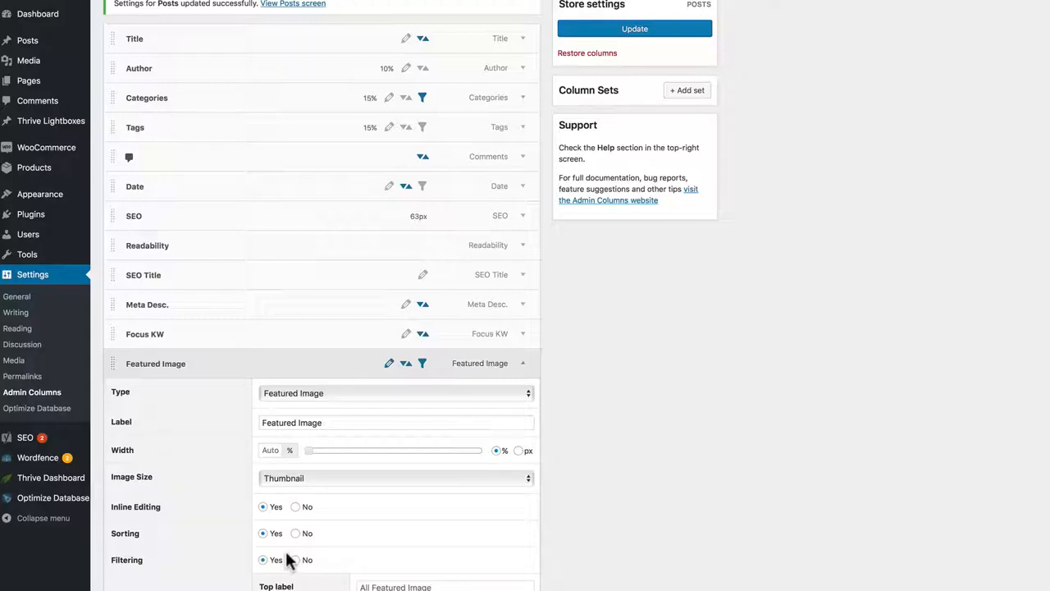
{"action": "mouse_move", "coordinate": [226, 366]}
{"action": "left_click", "coordinate": [208, 367]}
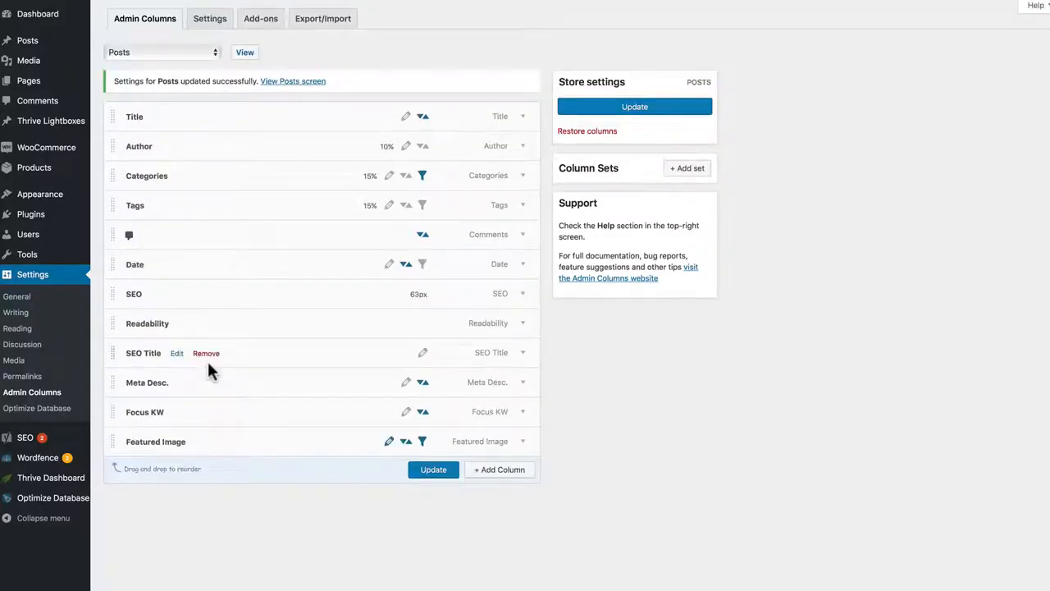
Step: Switch inline editing, sorting and filtering off and back on for the Featured Image column directly from its row
{"action": "left_click", "coordinate": [390, 445]}
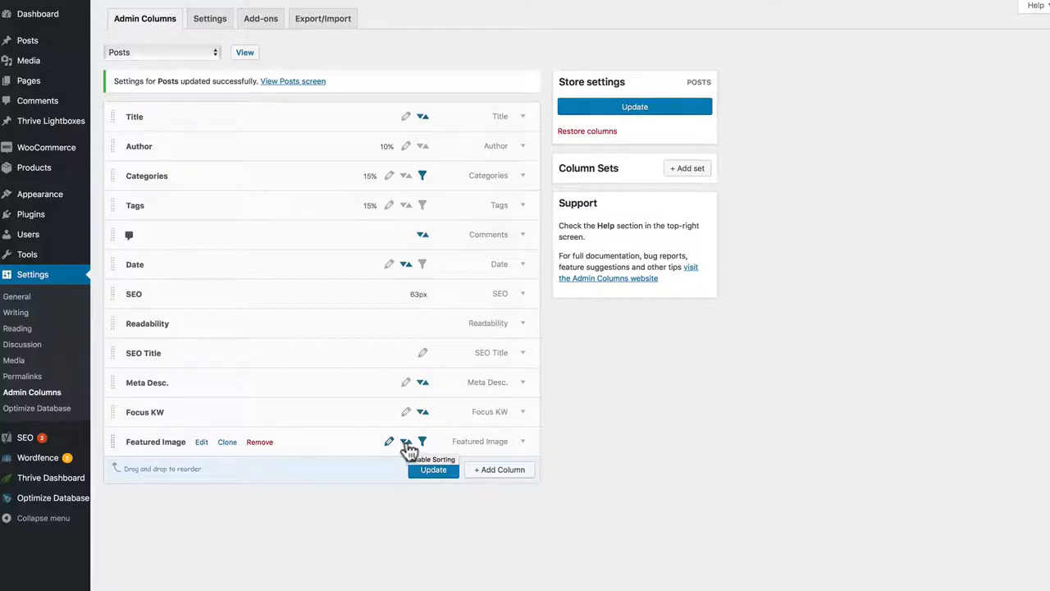
{"action": "left_click", "coordinate": [407, 446]}
{"action": "left_click", "coordinate": [422, 442]}
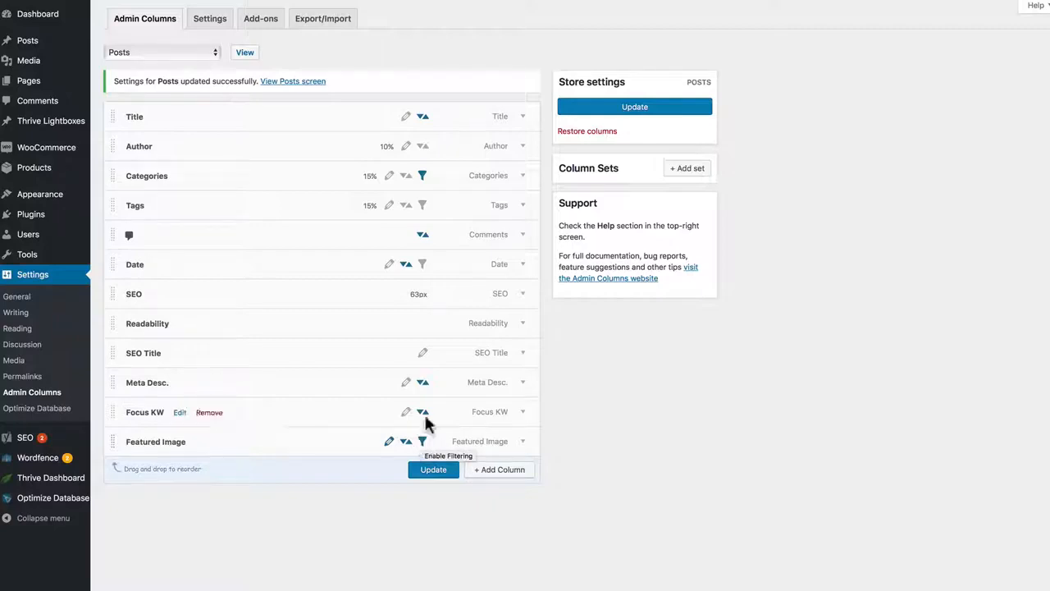
Step: Switch on every available inline editing, sorting and filtering option for the Title, Author, Categories, Tags and Date columns
{"action": "left_click", "coordinate": [423, 147]}
{"action": "left_click", "coordinate": [389, 177]}
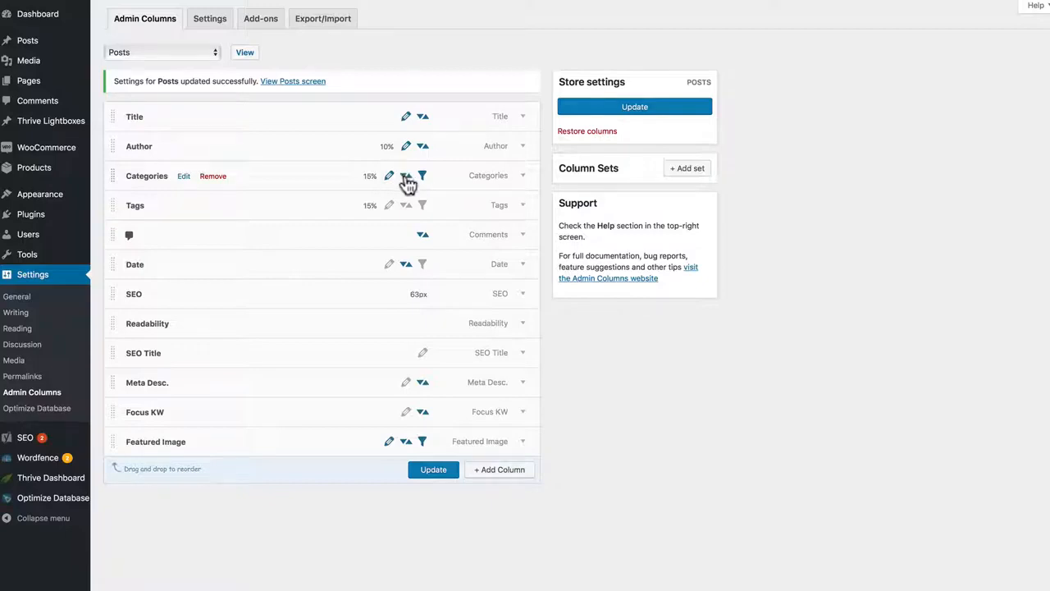
{"action": "left_click", "coordinate": [389, 206]}
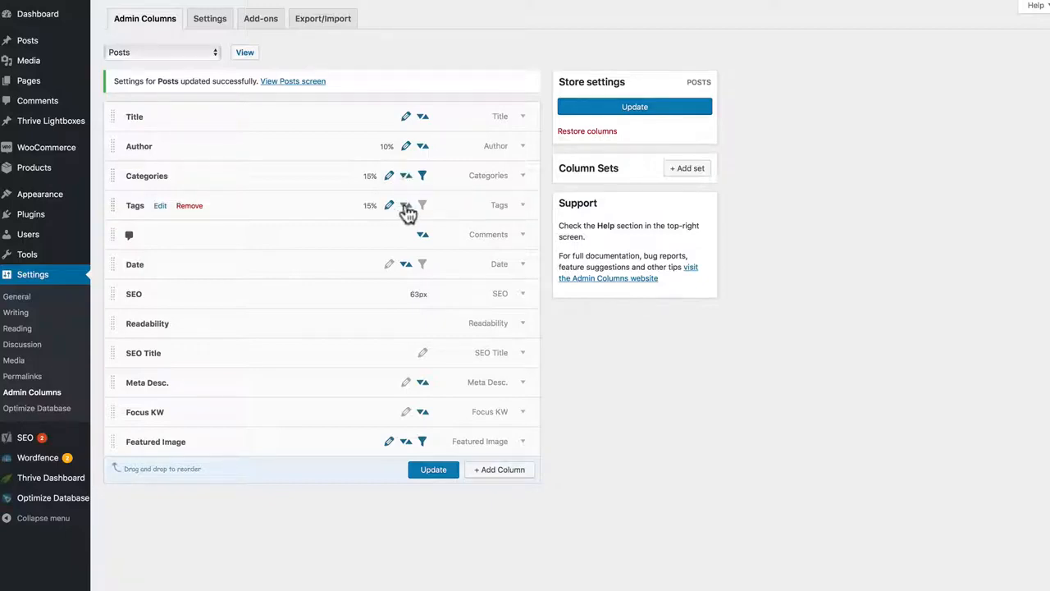
{"action": "left_click", "coordinate": [422, 206]}
{"action": "left_click", "coordinate": [389, 264]}
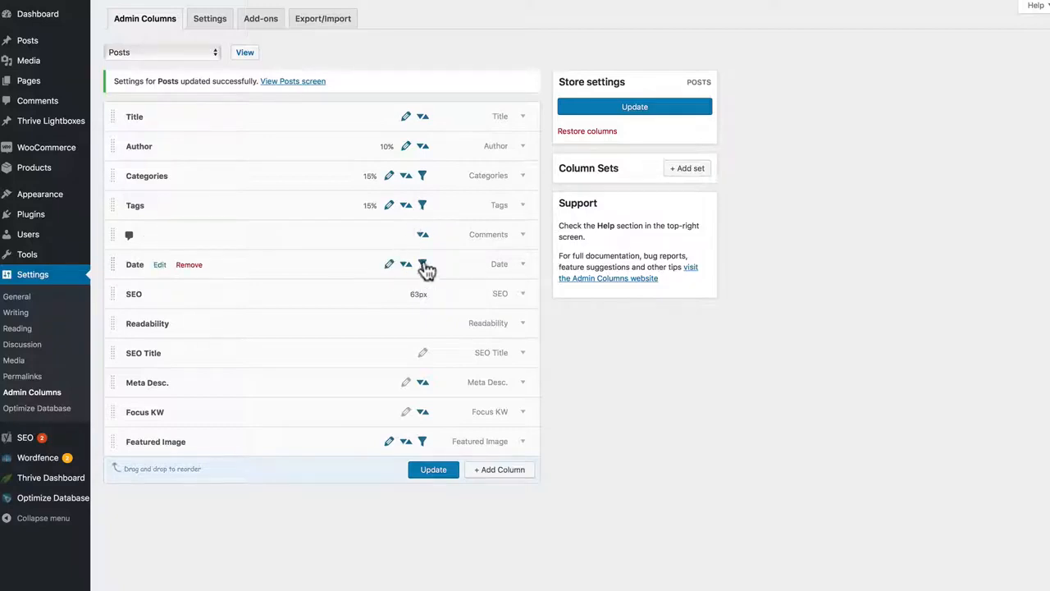
Step: Enable inline editing for the SEO Title, Meta Desc. and Focus KW columns and update the Posts columns
{"action": "left_click", "coordinate": [422, 353]}
{"action": "left_click", "coordinate": [405, 382]}
{"action": "left_click", "coordinate": [405, 412]}
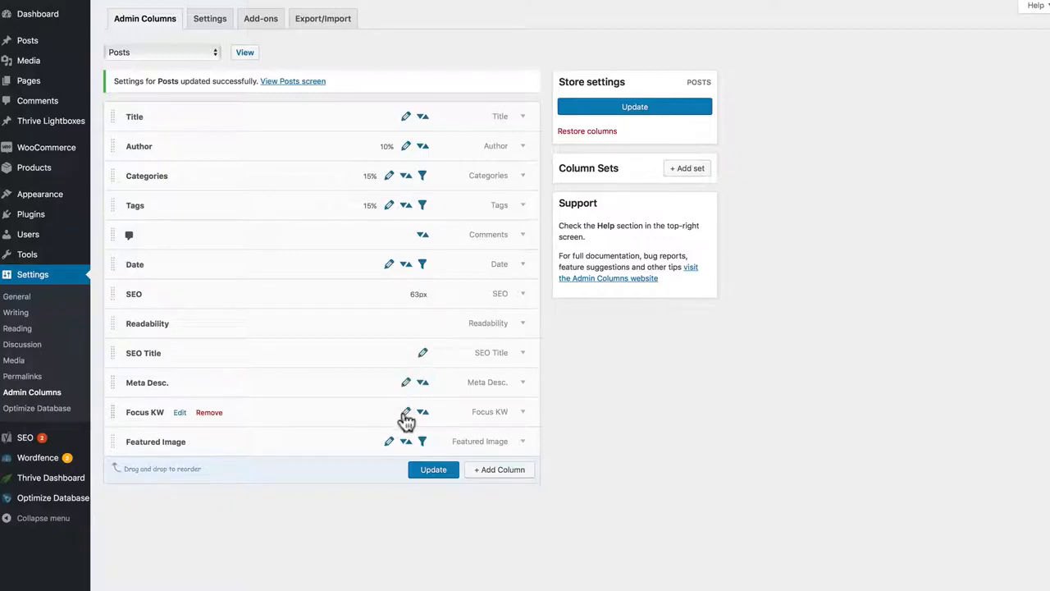
{"action": "left_click", "coordinate": [432, 470]}
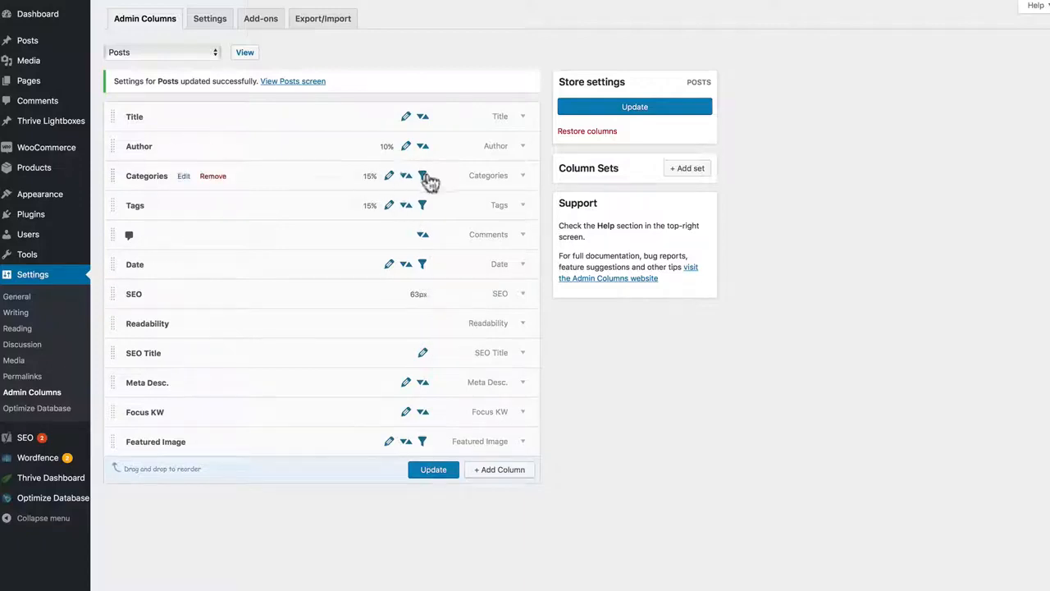
Step: Go to the Posts list and edit Post Number One's categories inline, adding Fear and removing Uncategorized
{"action": "left_click", "coordinate": [246, 53]}
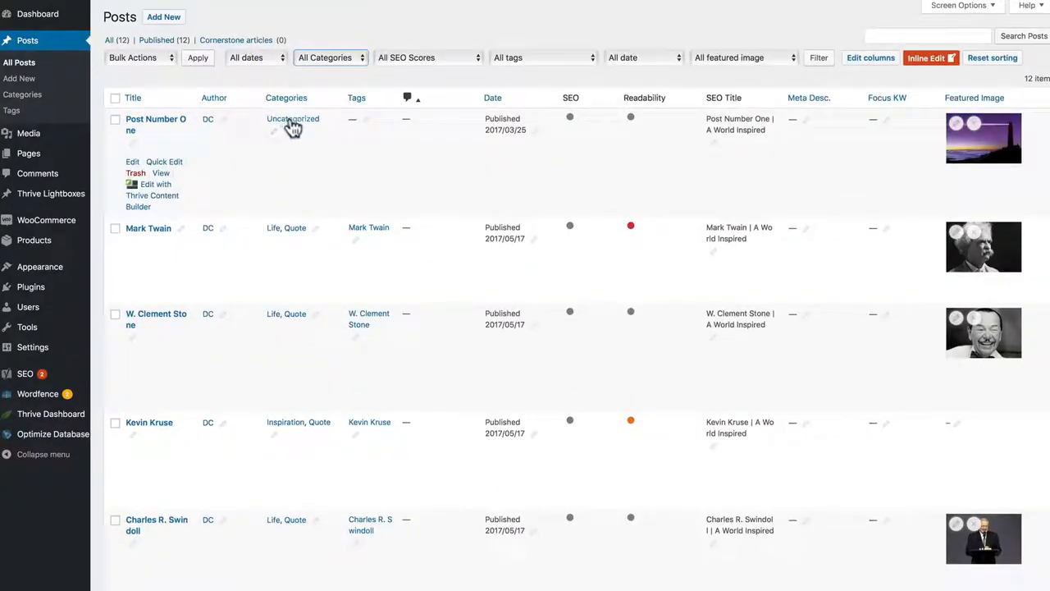
{"action": "left_click", "coordinate": [276, 140]}
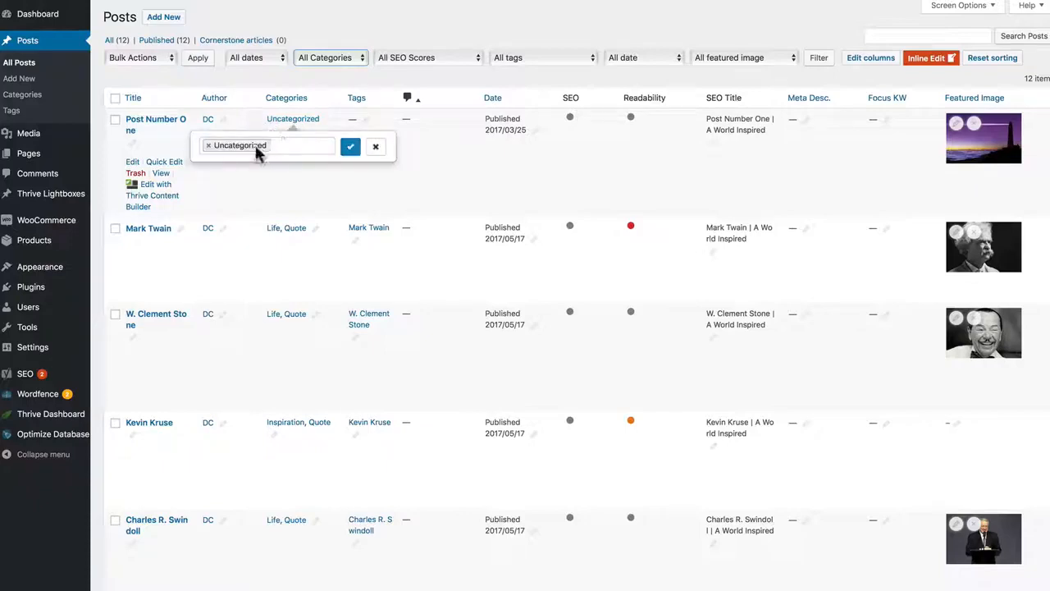
{"action": "left_click", "coordinate": [286, 145]}
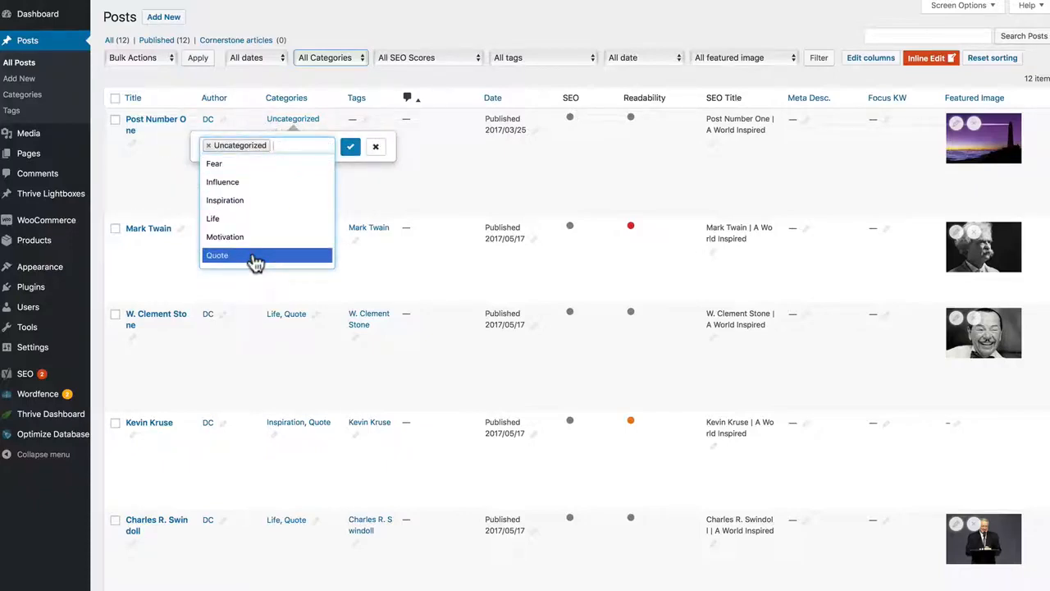
{"action": "left_click", "coordinate": [220, 165]}
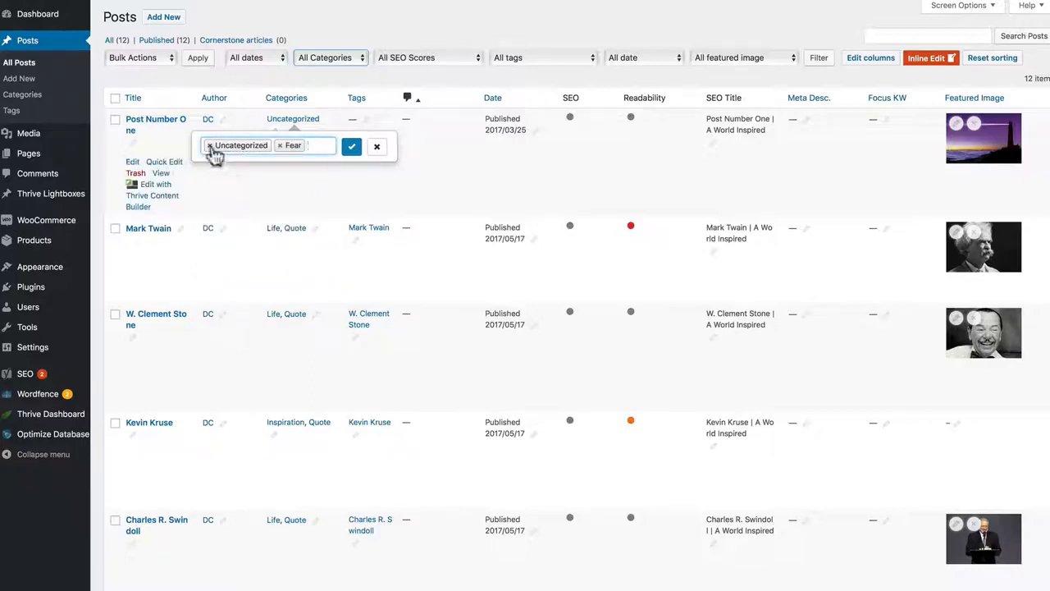
{"action": "left_click", "coordinate": [210, 146]}
{"action": "left_click", "coordinate": [352, 148]}
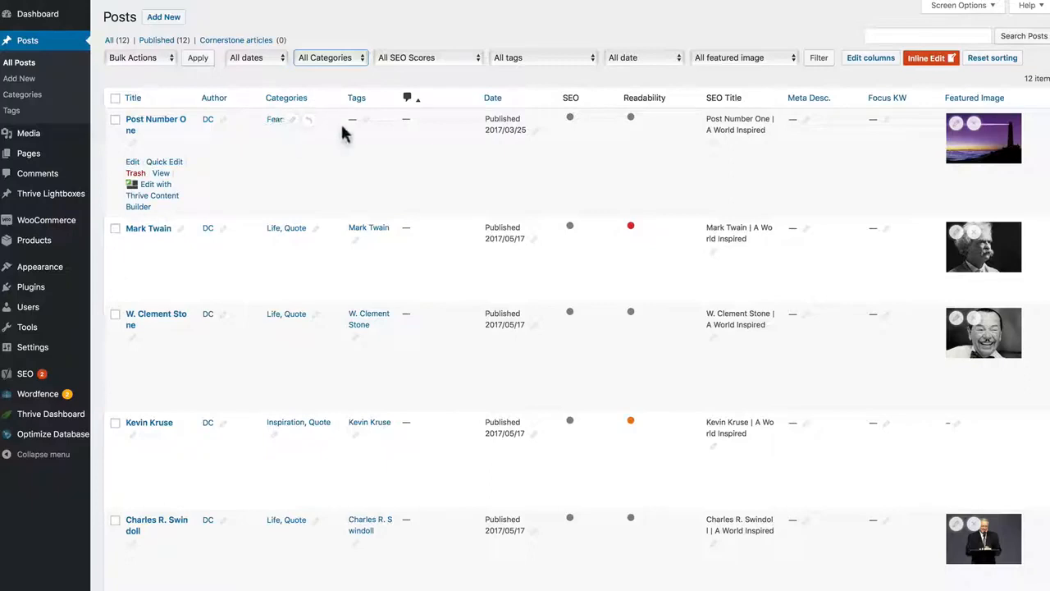
Step: Add the tag "quote" to Post Number One with inline editing and save it
{"action": "left_click", "coordinate": [359, 121]}
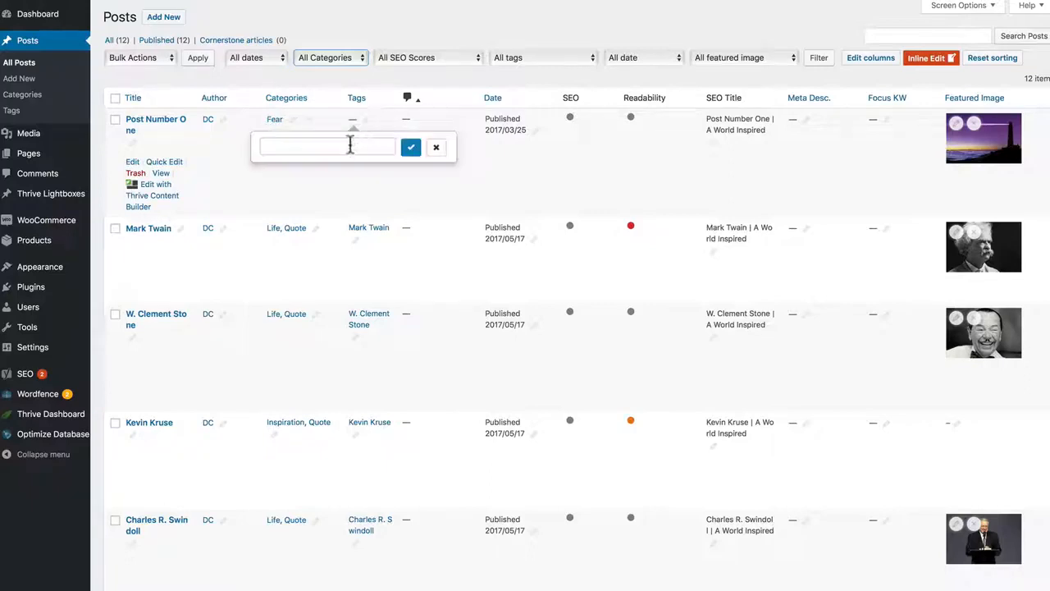
{"action": "left_click", "coordinate": [351, 144]}
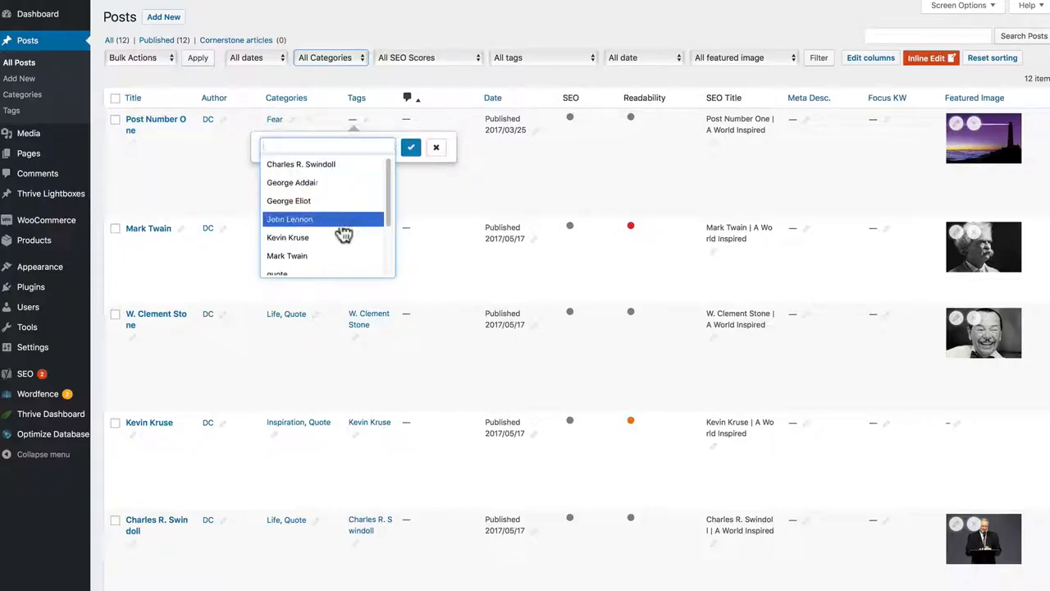
{"action": "scroll", "coordinate": [386, 242], "scroll_direction": "down", "scroll_amount": 3}
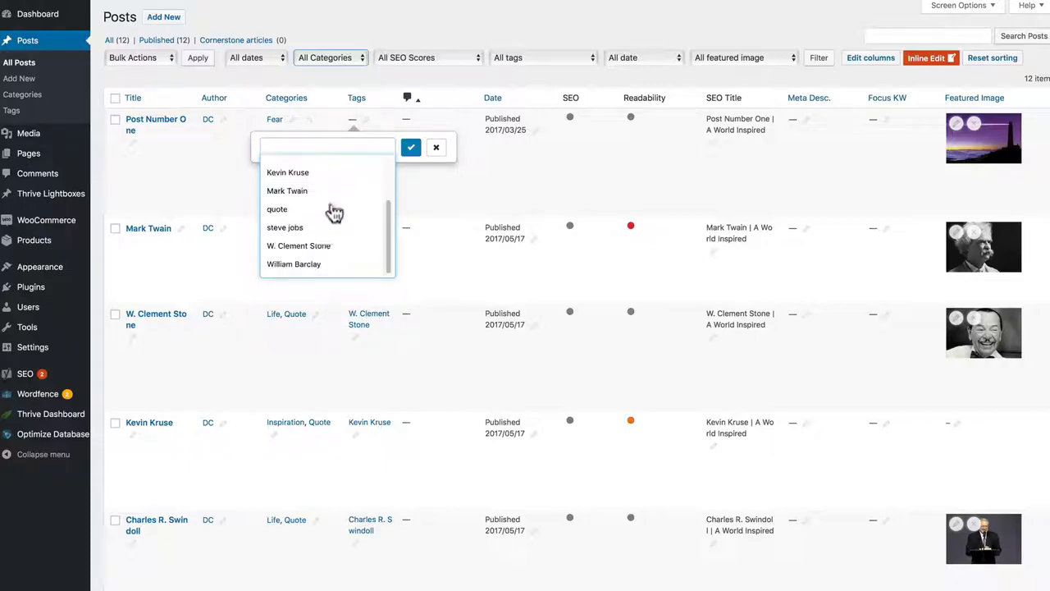
{"action": "left_click", "coordinate": [332, 209]}
{"action": "left_click", "coordinate": [412, 153]}
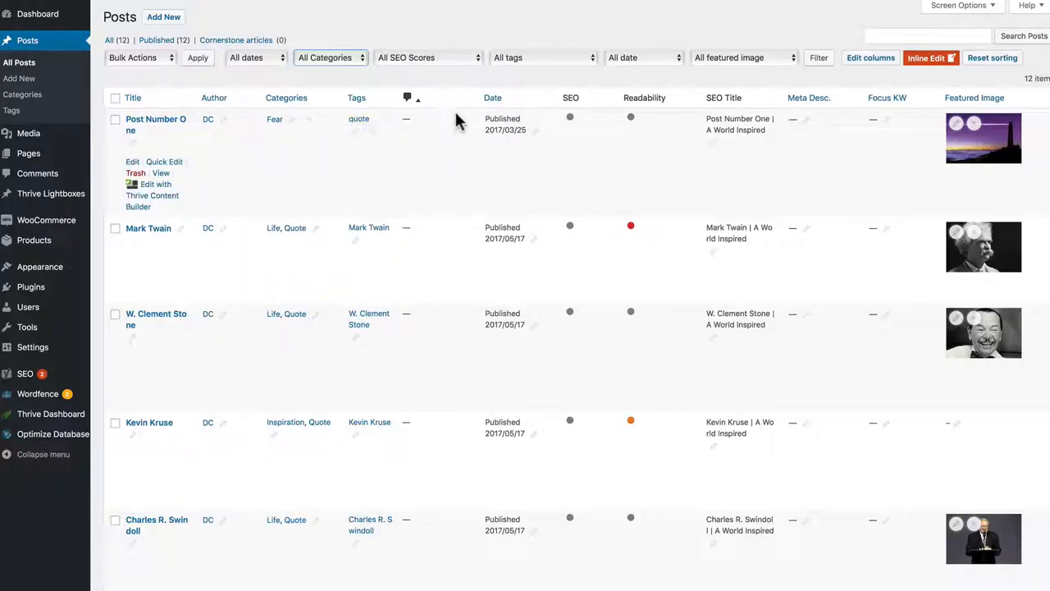
Step: View Post Number One's inline editors for Date, SEO Title, Meta Desc. and Focus KW, closing each without changes
{"action": "left_click", "coordinate": [538, 134]}
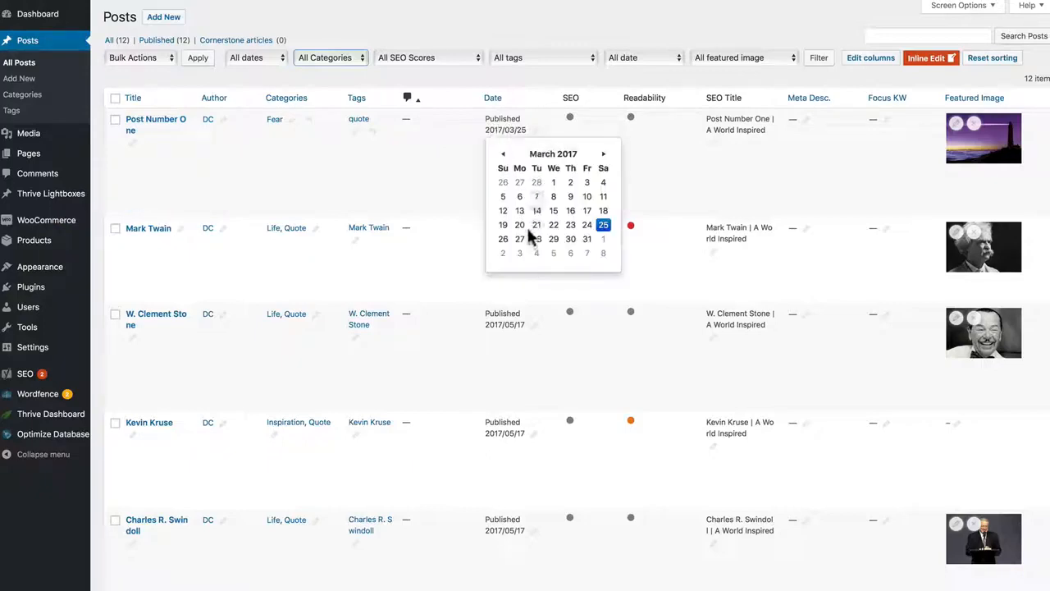
{"action": "left_click", "coordinate": [460, 160]}
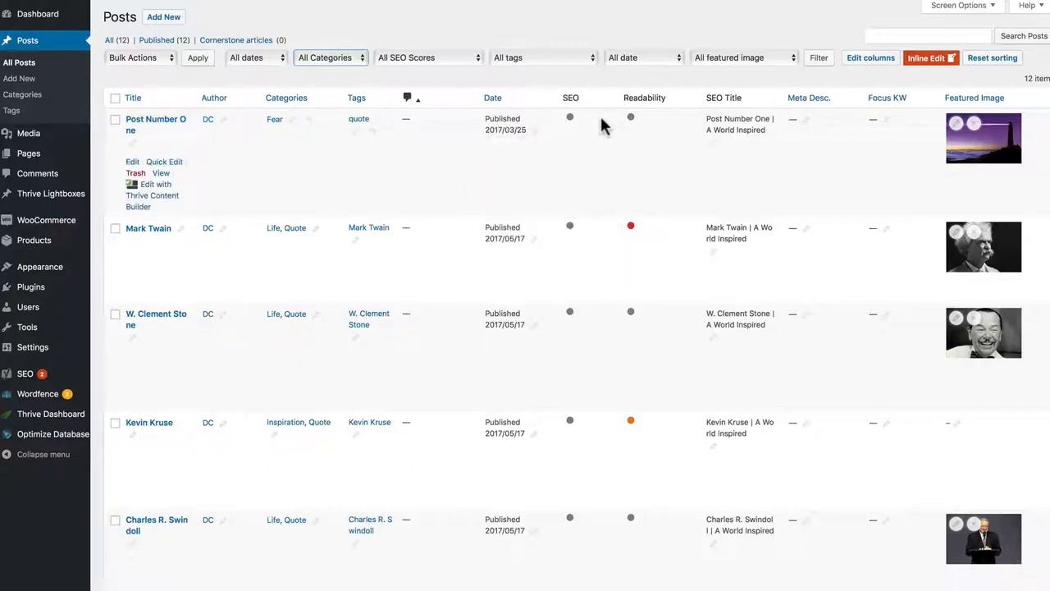
{"action": "left_click", "coordinate": [714, 146]}
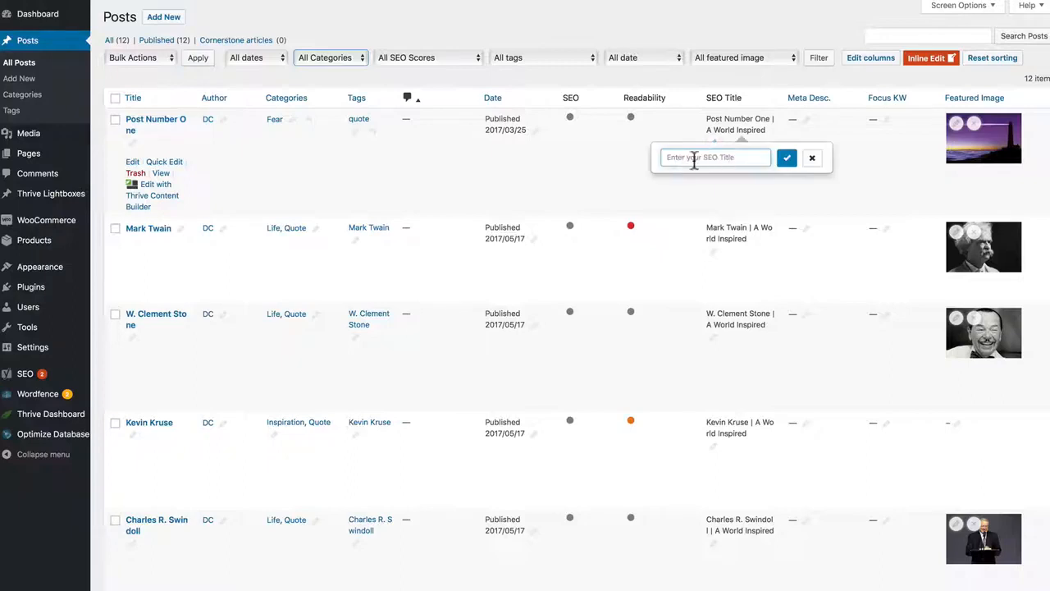
{"action": "left_click", "coordinate": [812, 158]}
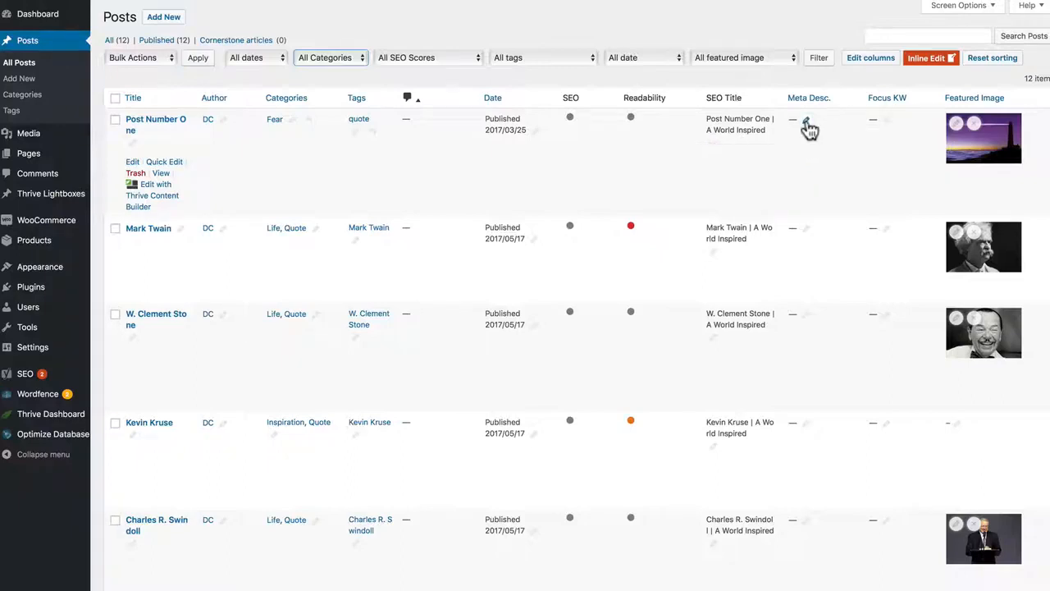
{"action": "left_click", "coordinate": [806, 121]}
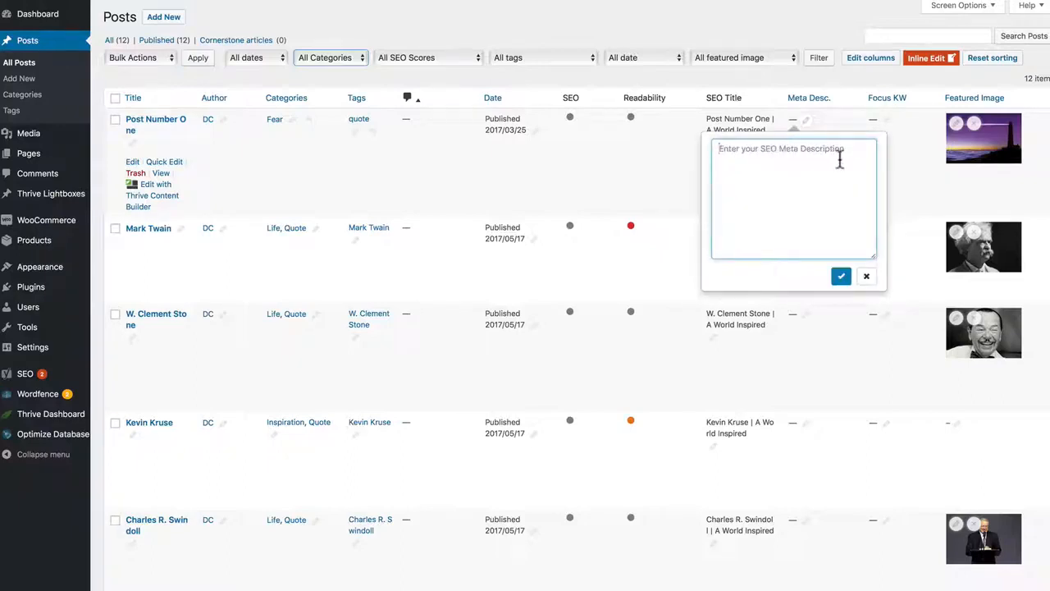
{"action": "left_click", "coordinate": [867, 277]}
{"action": "left_click", "coordinate": [886, 122]}
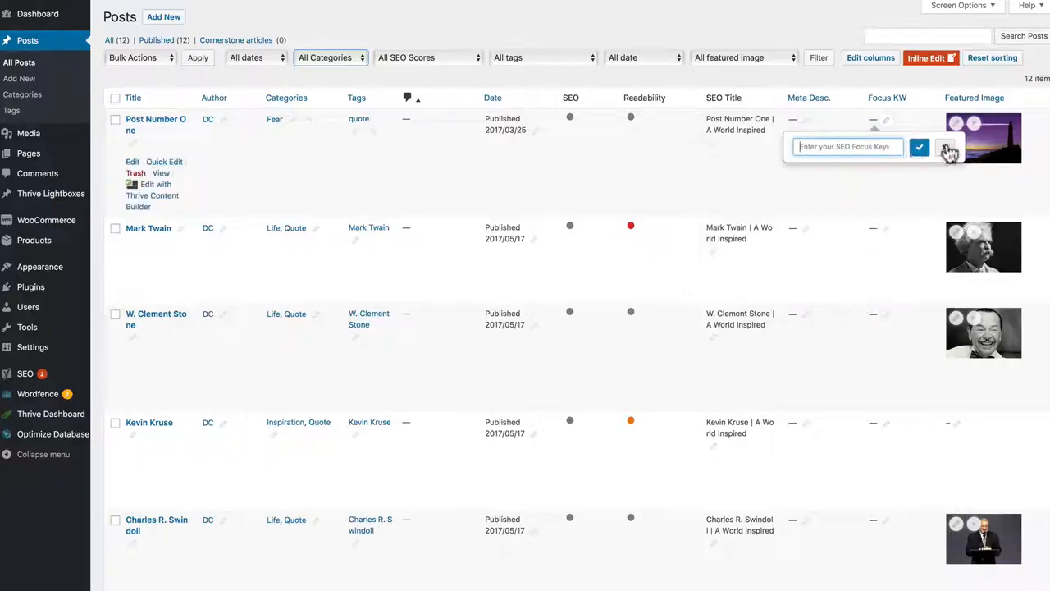
{"action": "left_click", "coordinate": [945, 147]}
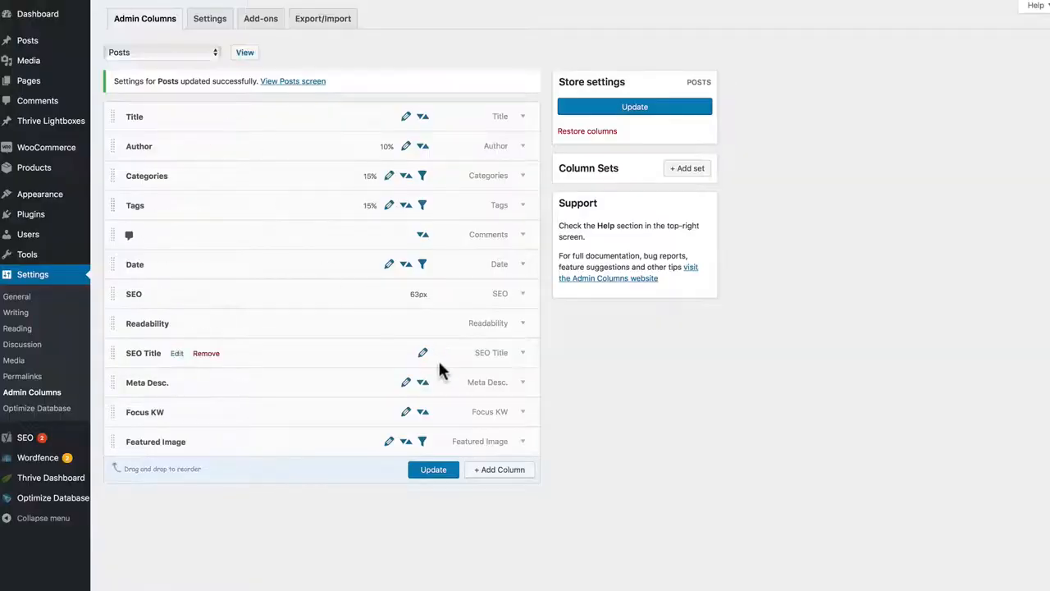
Step: Return to the column settings, add a Word Count column, update the Posts columns and check it in the Posts list
{"action": "left_click", "coordinate": [499, 469]}
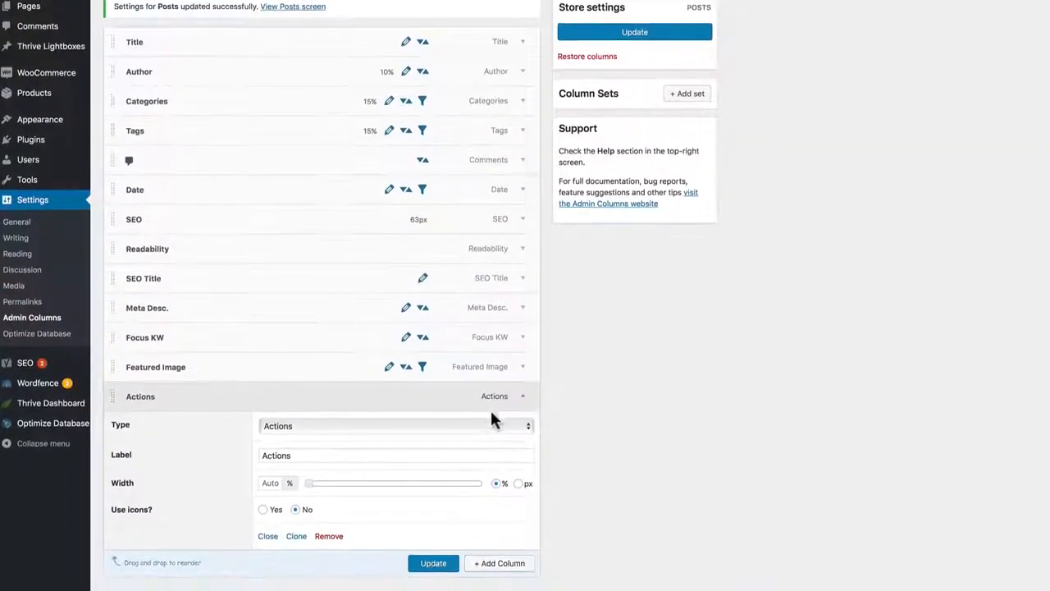
{"action": "left_click", "coordinate": [489, 384]}
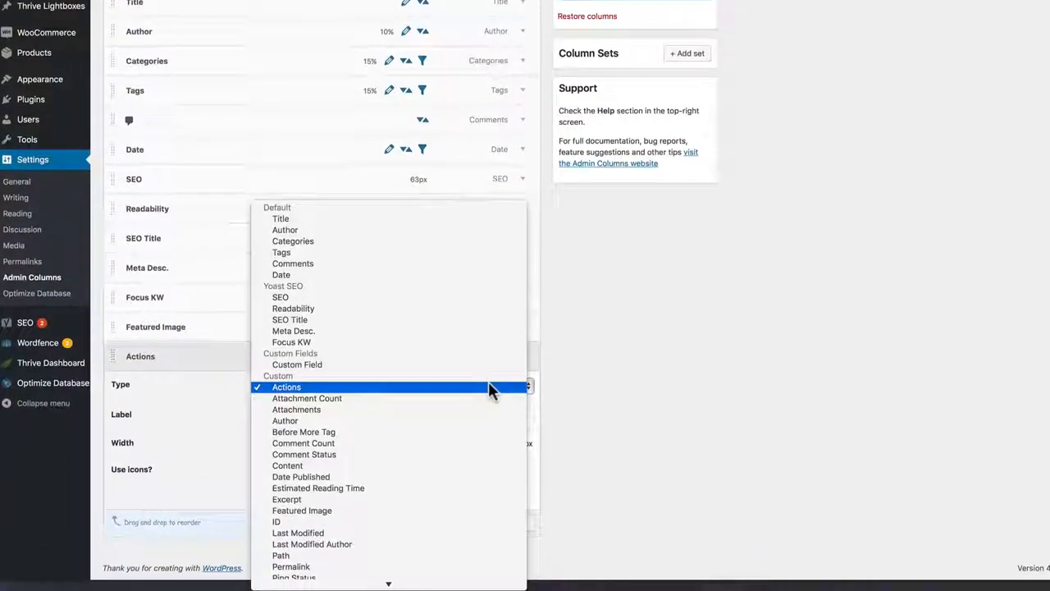
{"action": "left_click", "coordinate": [457, 582]}
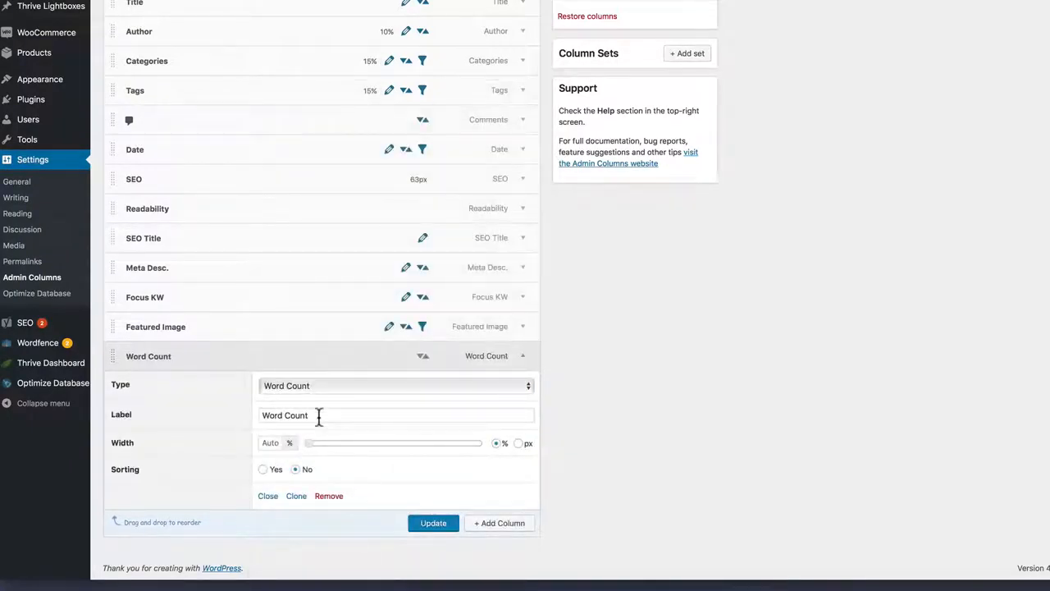
{"action": "left_click", "coordinate": [432, 523]}
{"action": "left_click", "coordinate": [523, 361]}
{"action": "scroll", "coordinate": [318, 100], "scroll_direction": "up", "scroll_amount": 2}
{"action": "scroll", "coordinate": [287, 57], "scroll_direction": "up", "scroll_amount": 3}
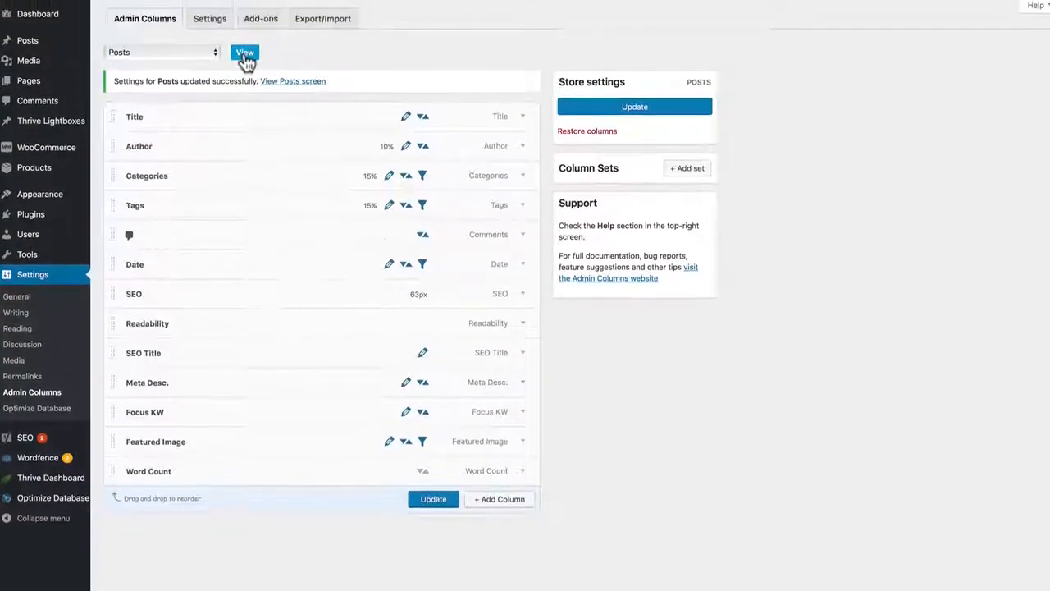
{"action": "left_click", "coordinate": [244, 52]}
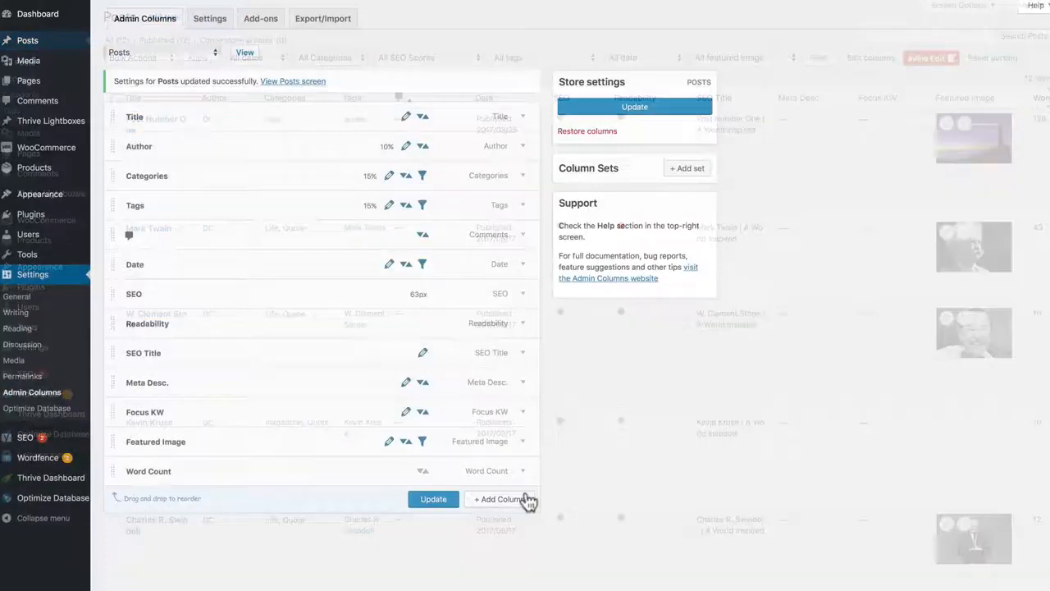
Step: Add an Estimated Reading Time column in the column settings, update the Posts columns and collapse its options
{"action": "left_click", "coordinate": [525, 498]}
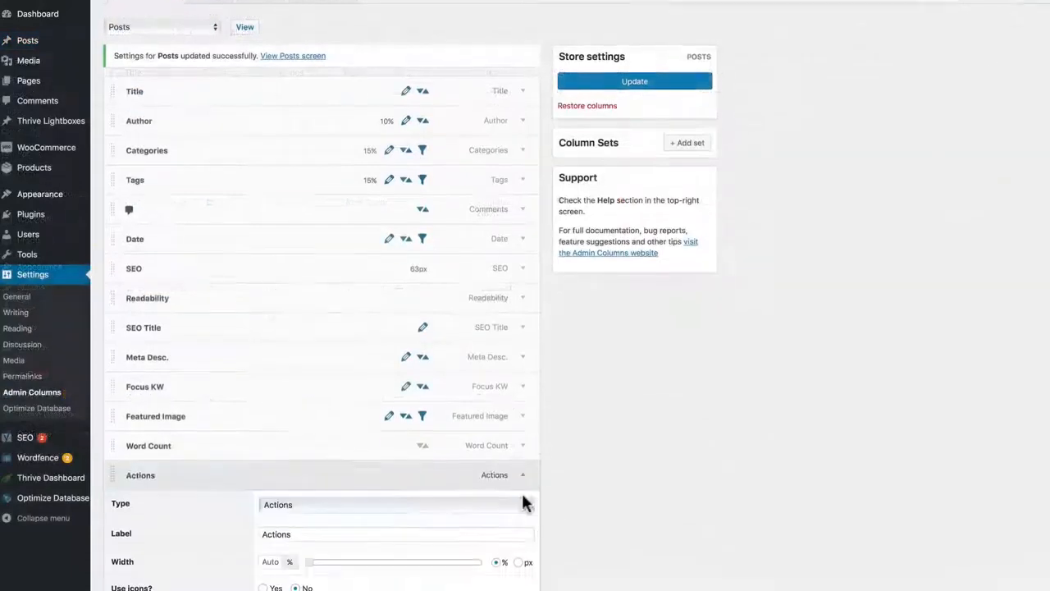
{"action": "left_click", "coordinate": [494, 503]}
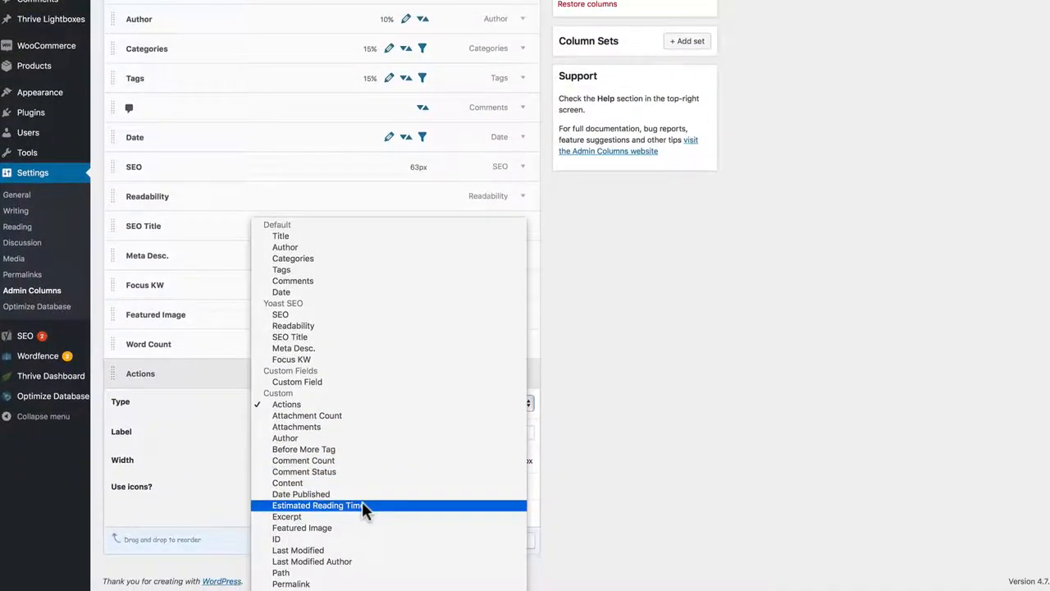
{"action": "left_click", "coordinate": [362, 576]}
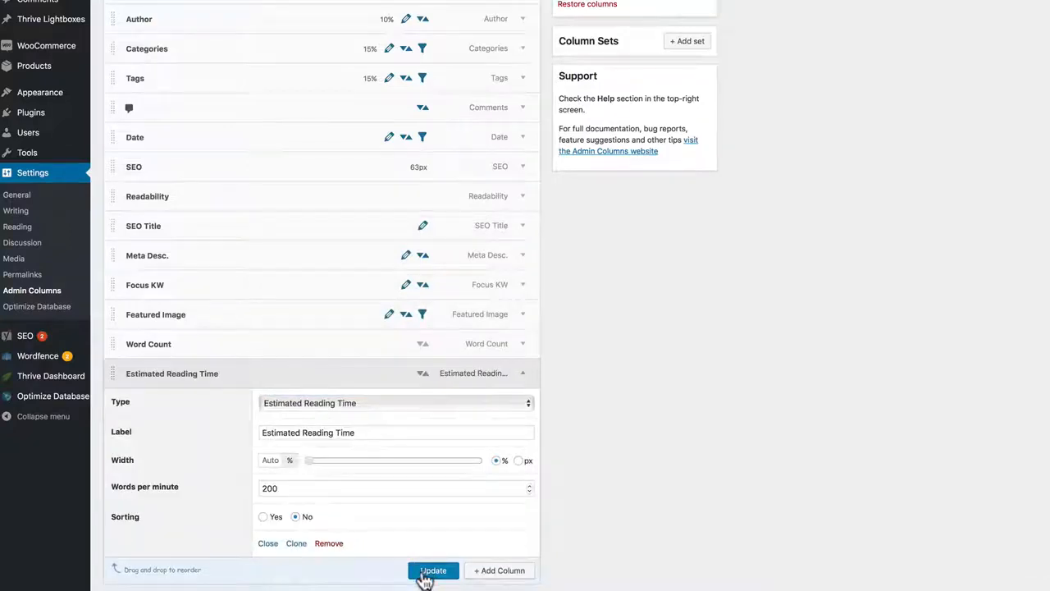
{"action": "left_click", "coordinate": [426, 572]}
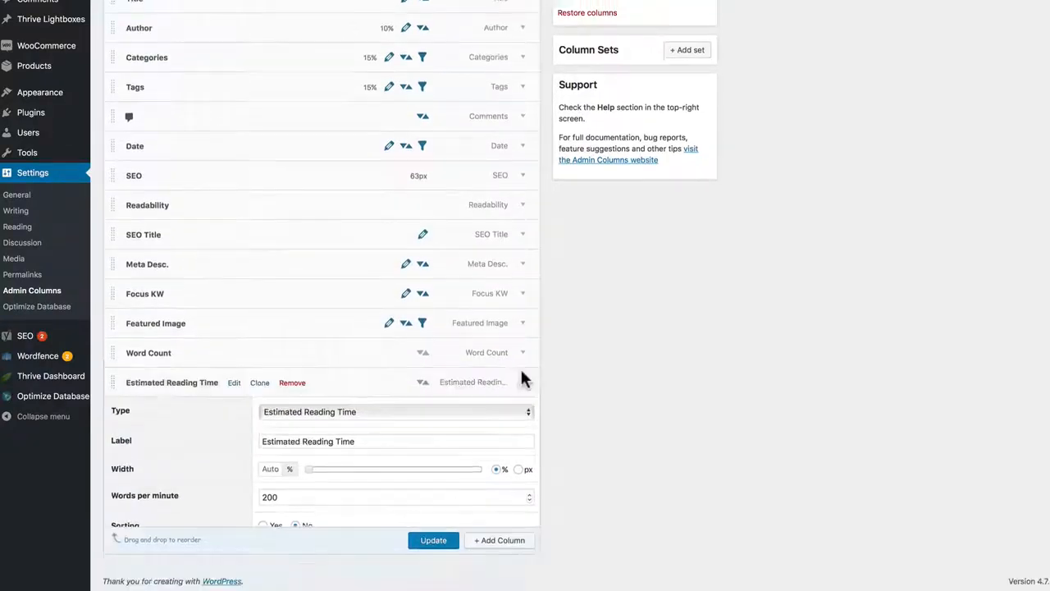
{"action": "left_click", "coordinate": [520, 374]}
Step: Add a Permalink column below Estimated Reading Time, update the Posts columns and collapse its options
{"action": "left_click", "coordinate": [507, 430]}
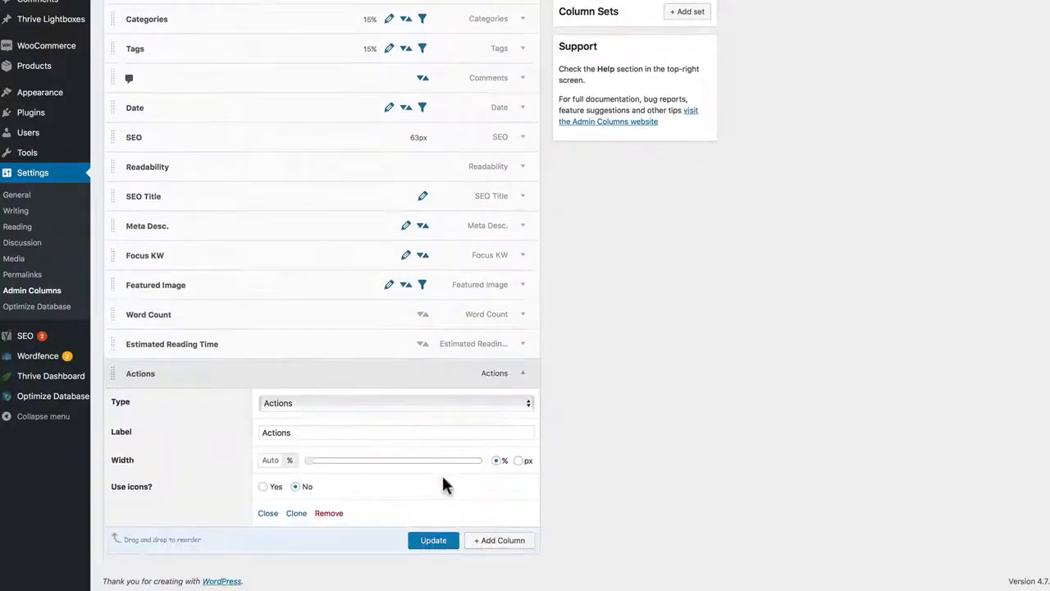
{"action": "left_click", "coordinate": [343, 401]}
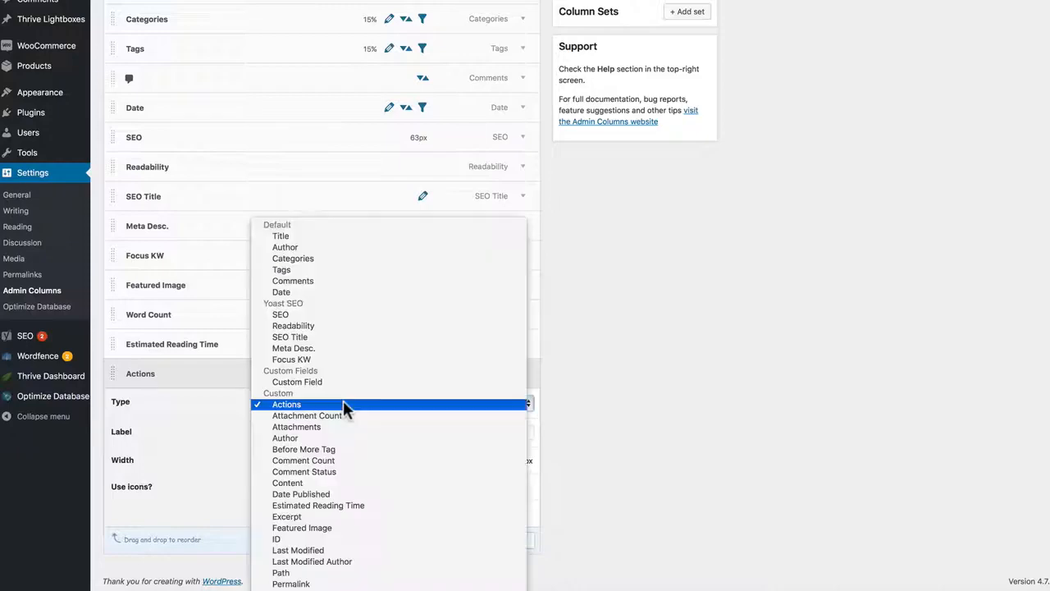
{"action": "left_click", "coordinate": [332, 582]}
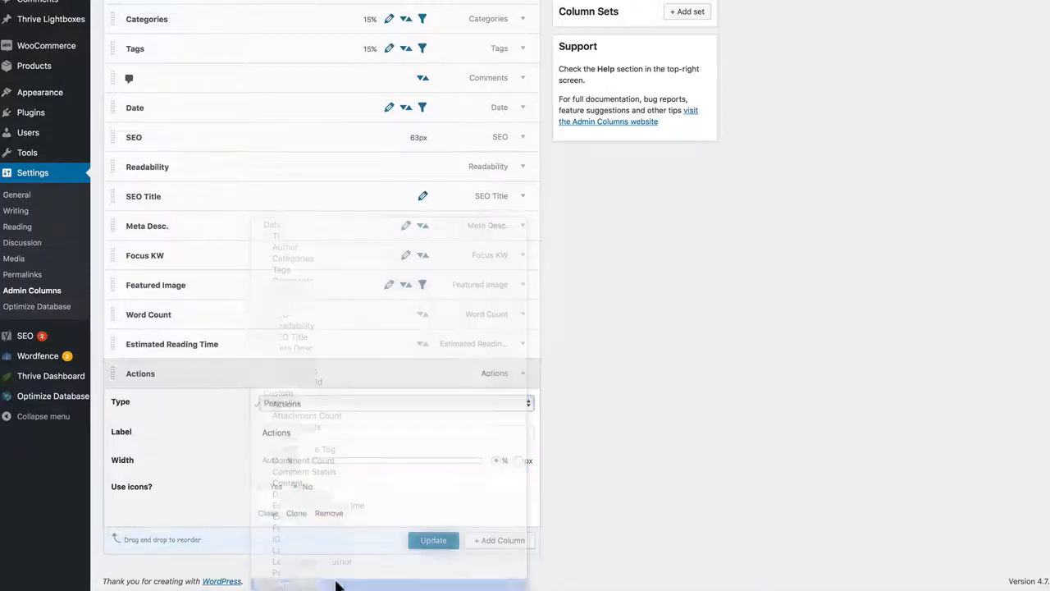
{"action": "left_click", "coordinate": [426, 541]}
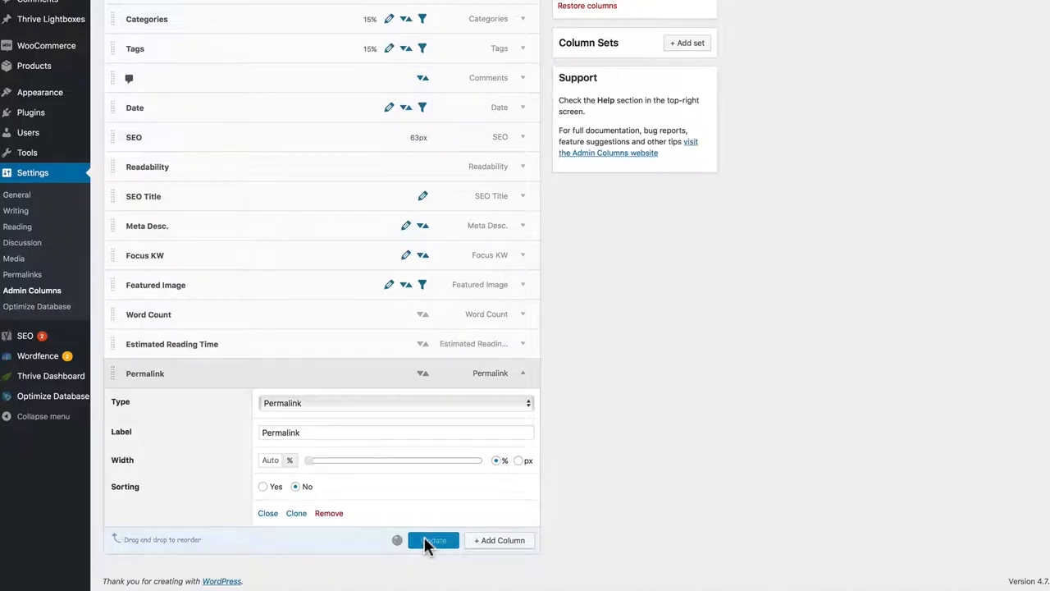
{"action": "left_click", "coordinate": [524, 407]}
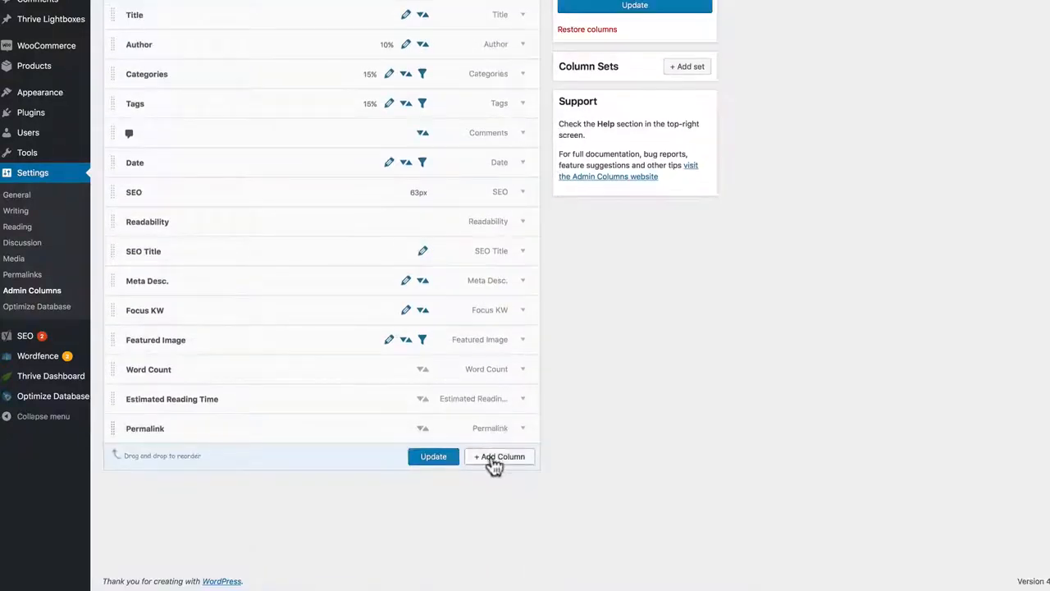
Step: Add an ID column below Permalink, update the Posts columns and open the Posts list
{"action": "left_click", "coordinate": [499, 456]}
{"action": "left_click", "coordinate": [427, 402]}
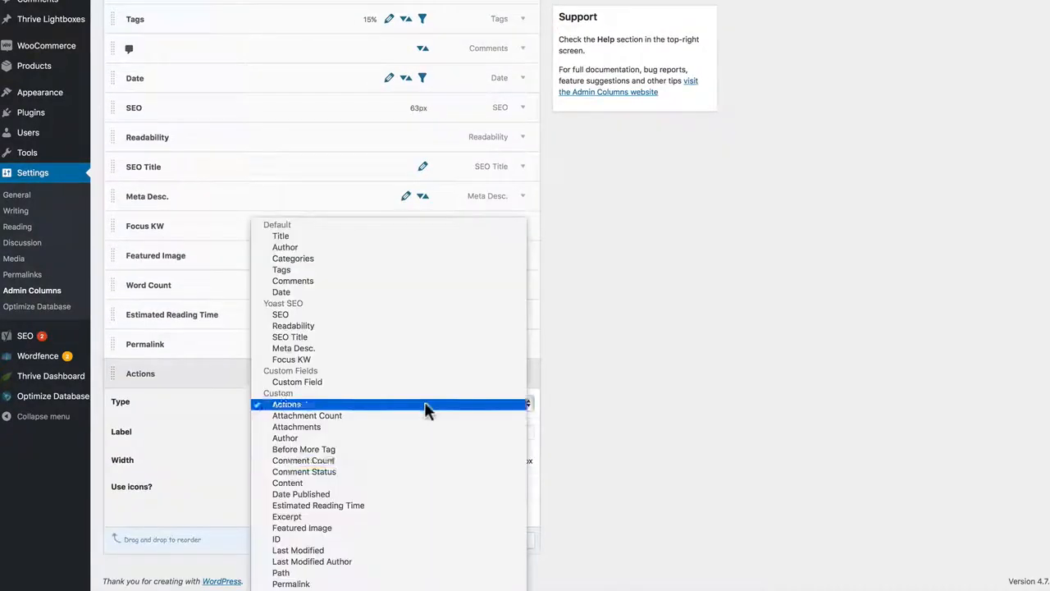
{"action": "left_click", "coordinate": [331, 538]}
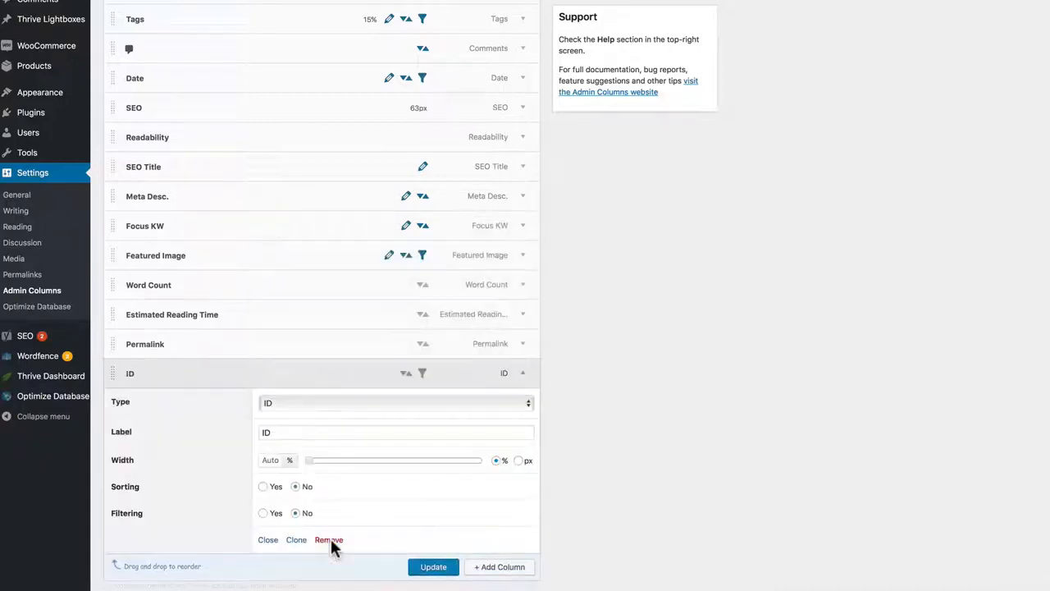
{"action": "left_click", "coordinate": [430, 545]}
{"action": "scroll", "coordinate": [511, 396], "scroll_direction": "up", "scroll_amount": 5}
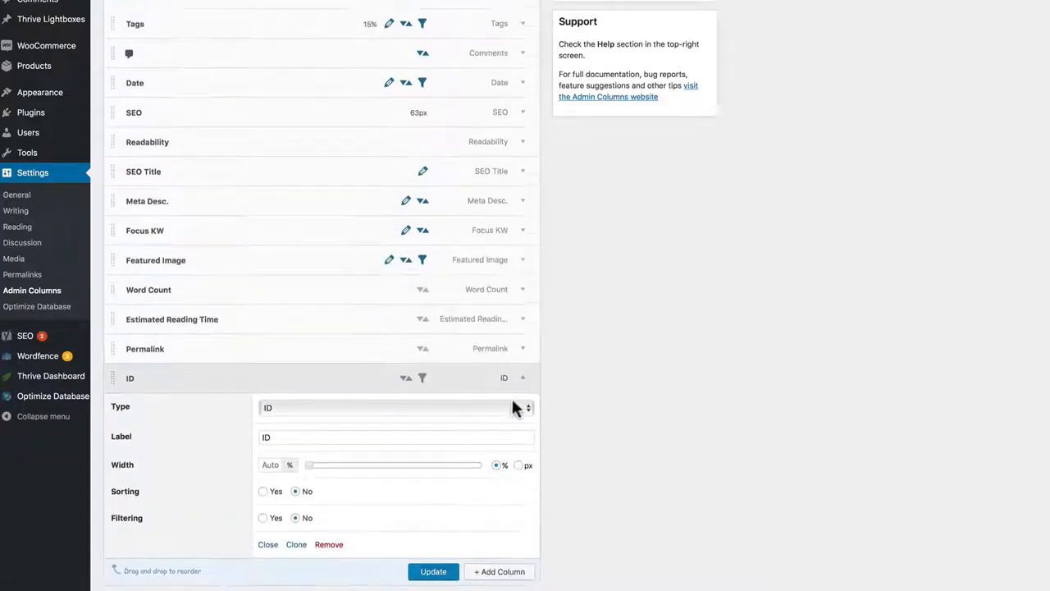
{"action": "scroll", "coordinate": [263, 70], "scroll_direction": "up", "scroll_amount": 2}
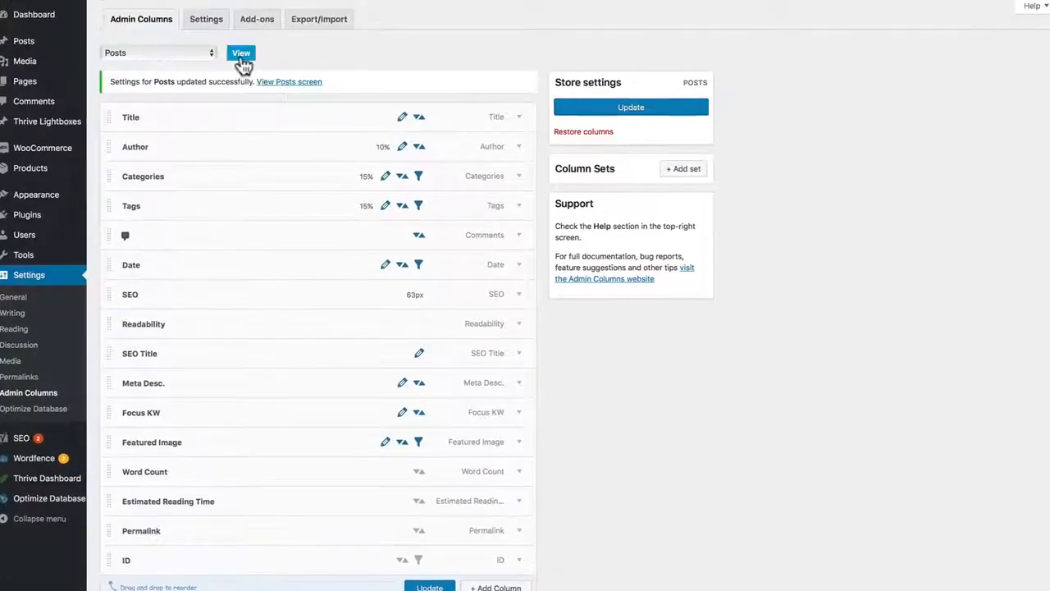
{"action": "left_click", "coordinate": [240, 54]}
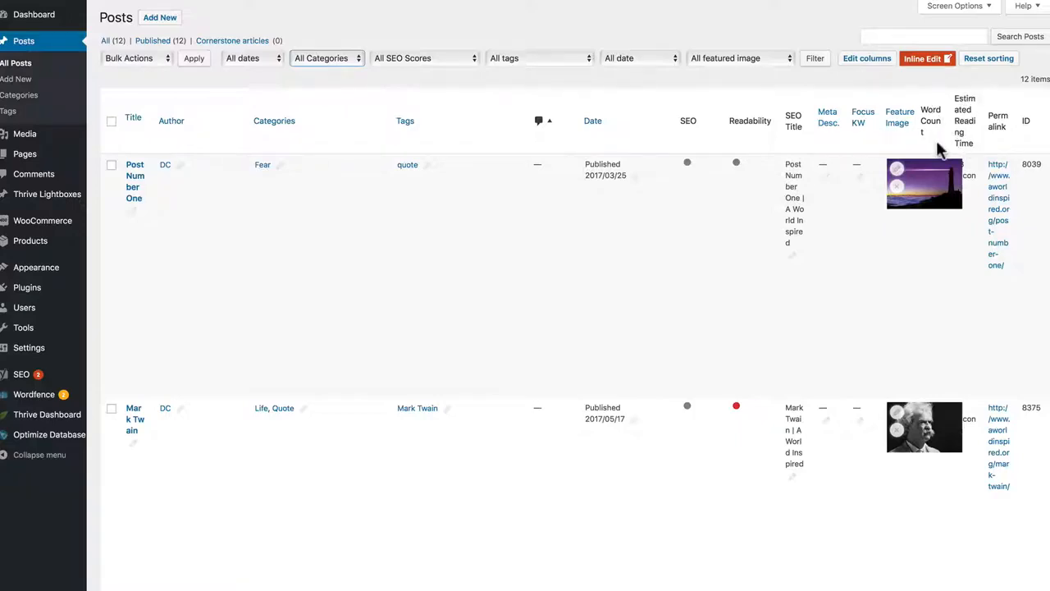
Step: Enable the horizontal scrollable table option for the Posts list and bring the columns through ID into view
{"action": "left_click", "coordinate": [983, 9]}
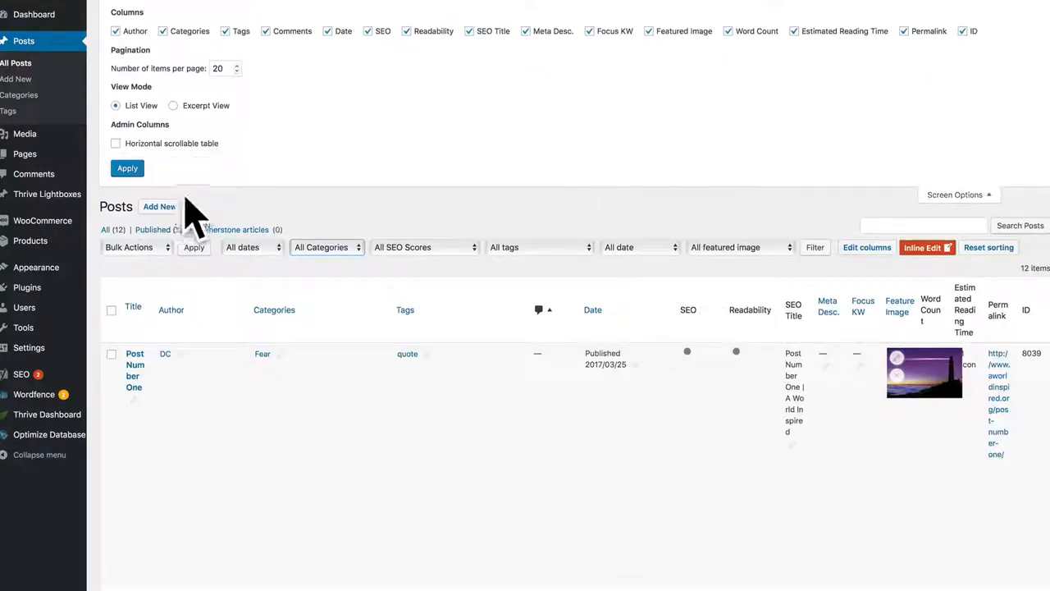
{"action": "left_click", "coordinate": [116, 144]}
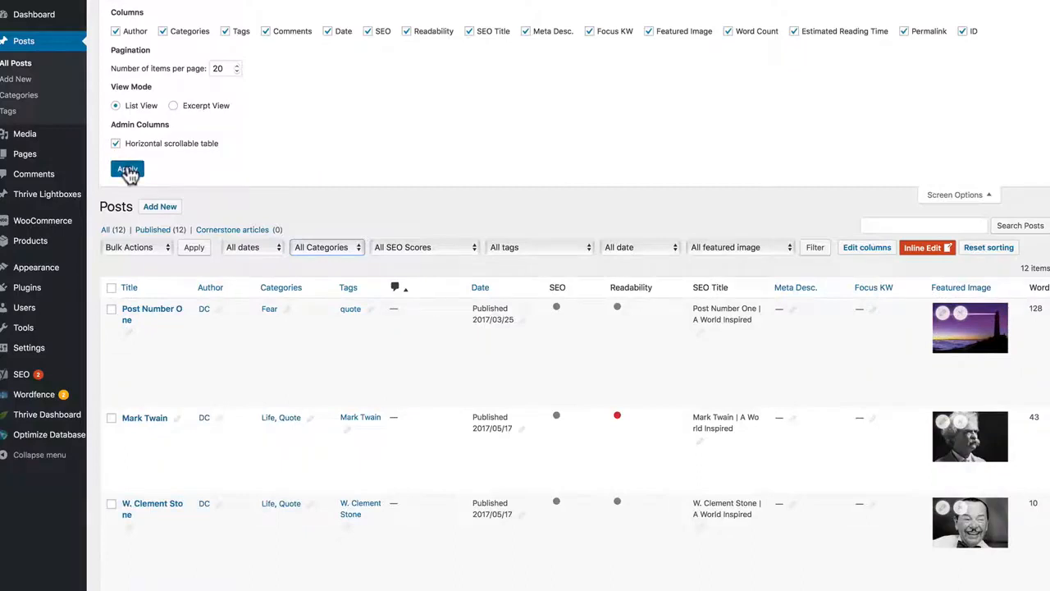
{"action": "left_click", "coordinate": [127, 169]}
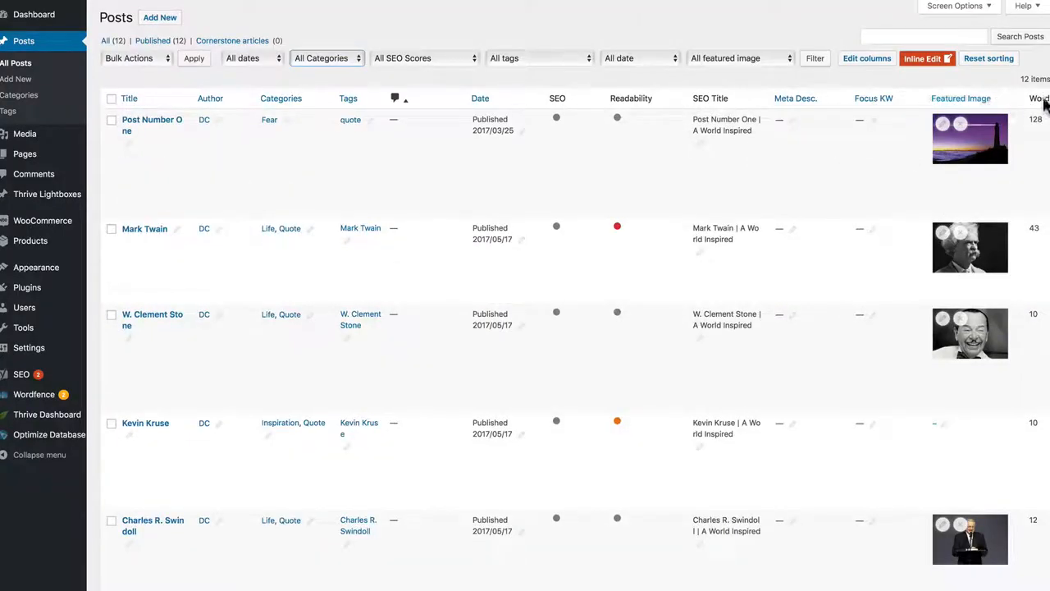
{"action": "scroll", "coordinate": [1024, 124], "scroll_direction": "down", "scroll_amount": 10}
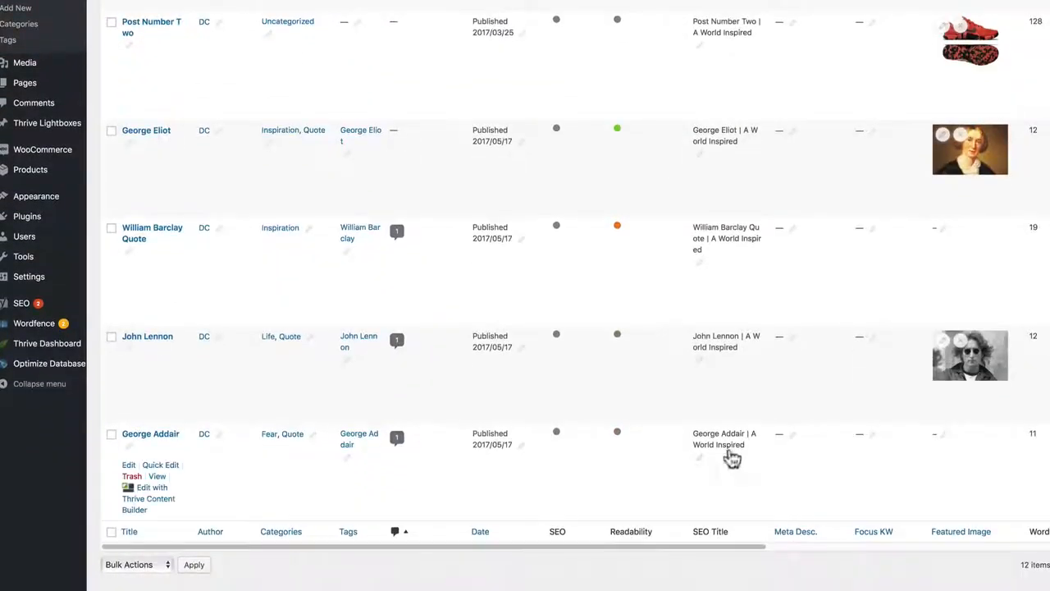
{"action": "left_click_drag", "start_coordinate": [699, 546], "coordinate": [993, 552]}
{"action": "scroll", "coordinate": [894, 462], "scroll_direction": "up", "scroll_amount": 10}
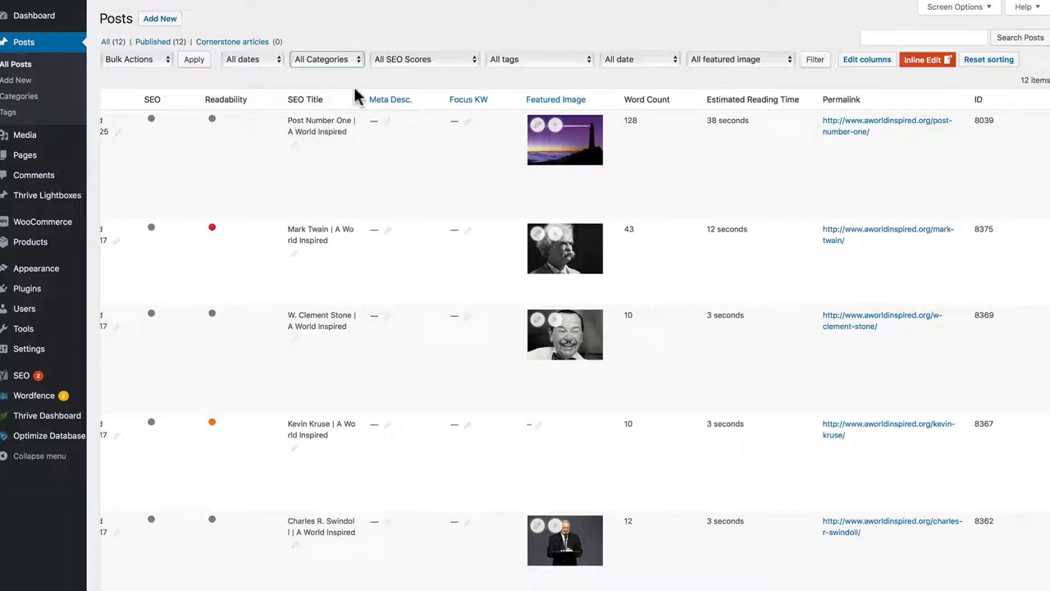
Step: Look at the Posts column settings, return to the Posts list and sort it by Title in ascending order
{"action": "left_click", "coordinate": [868, 67]}
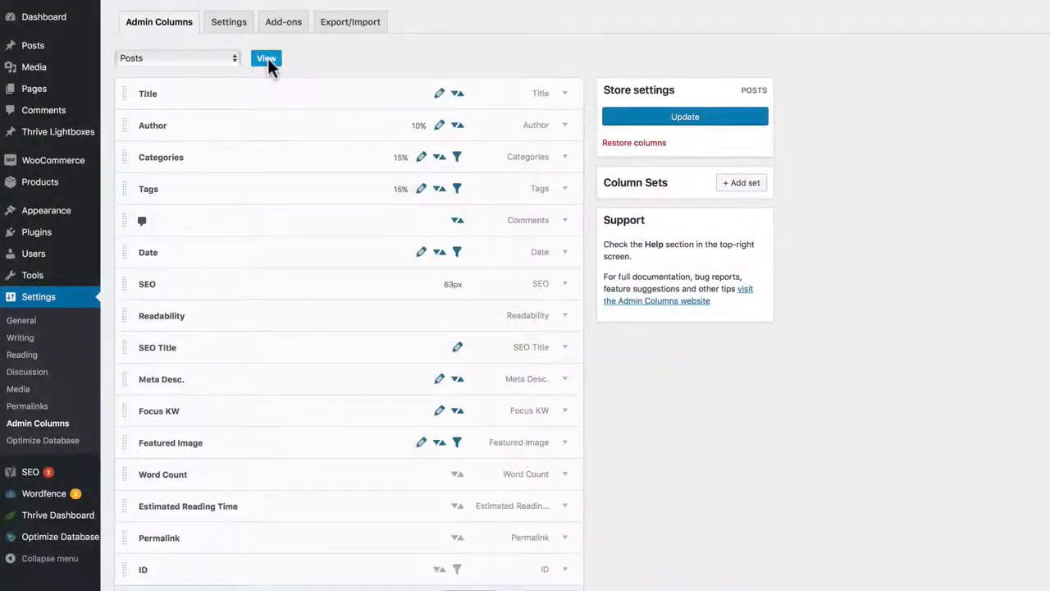
{"action": "left_click", "coordinate": [268, 61]}
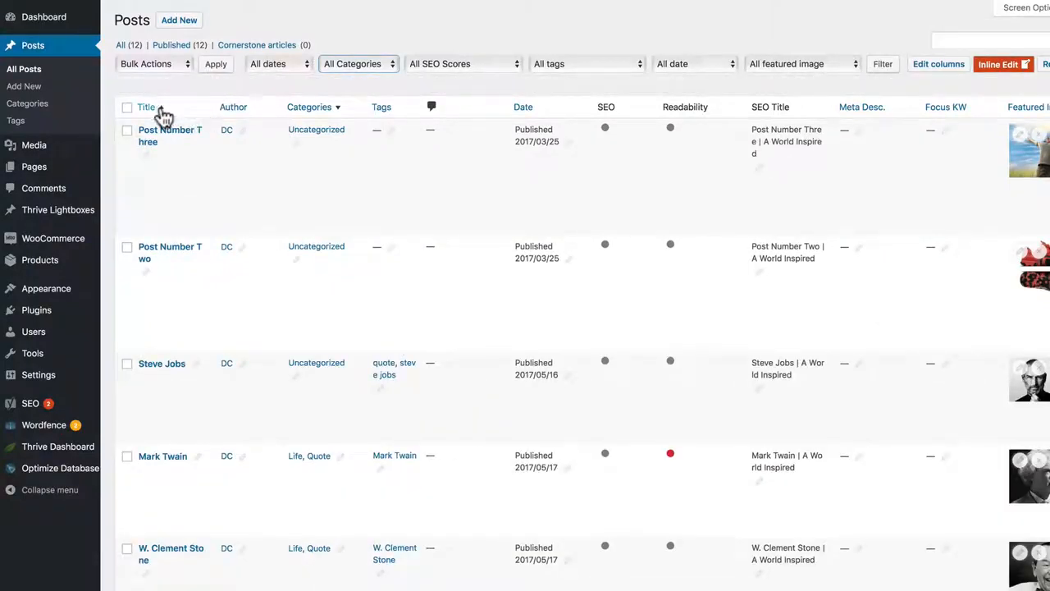
{"action": "left_click", "coordinate": [161, 111]}
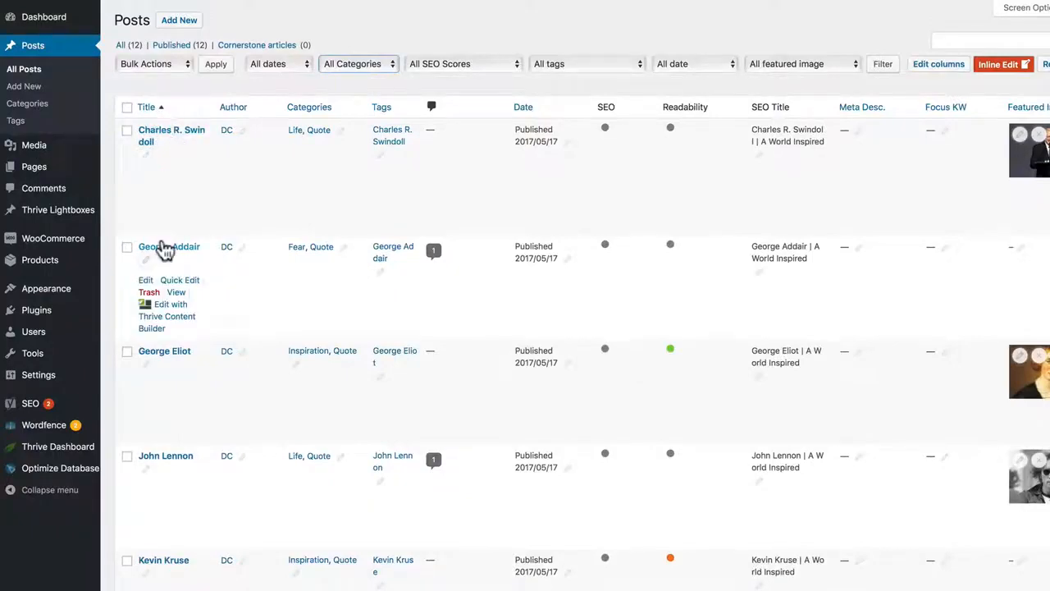
{"action": "scroll", "coordinate": [164, 574], "scroll_direction": "down", "scroll_amount": 5}
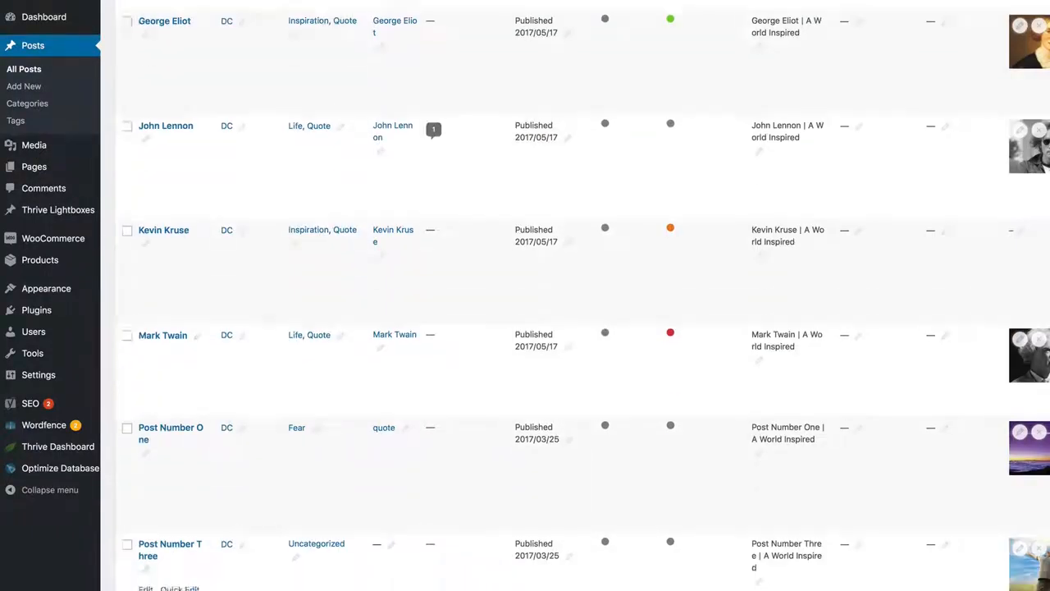
{"action": "scroll", "coordinate": [525, 328], "scroll_direction": "up", "scroll_amount": 5}
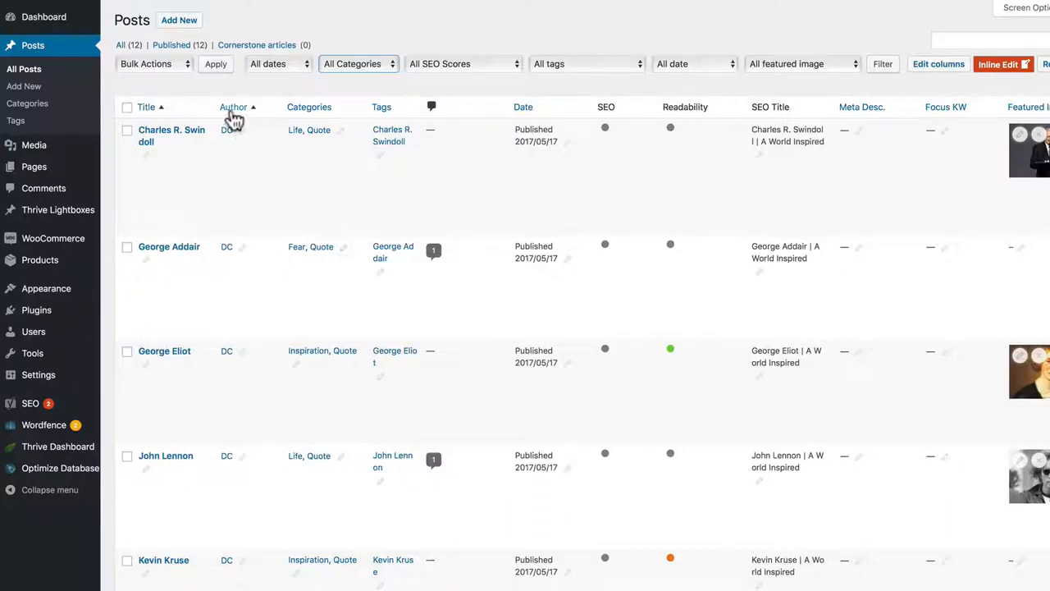
Step: Sort the Posts list by Categories, by Tags and finally by Date in descending order
{"action": "left_click", "coordinate": [337, 114]}
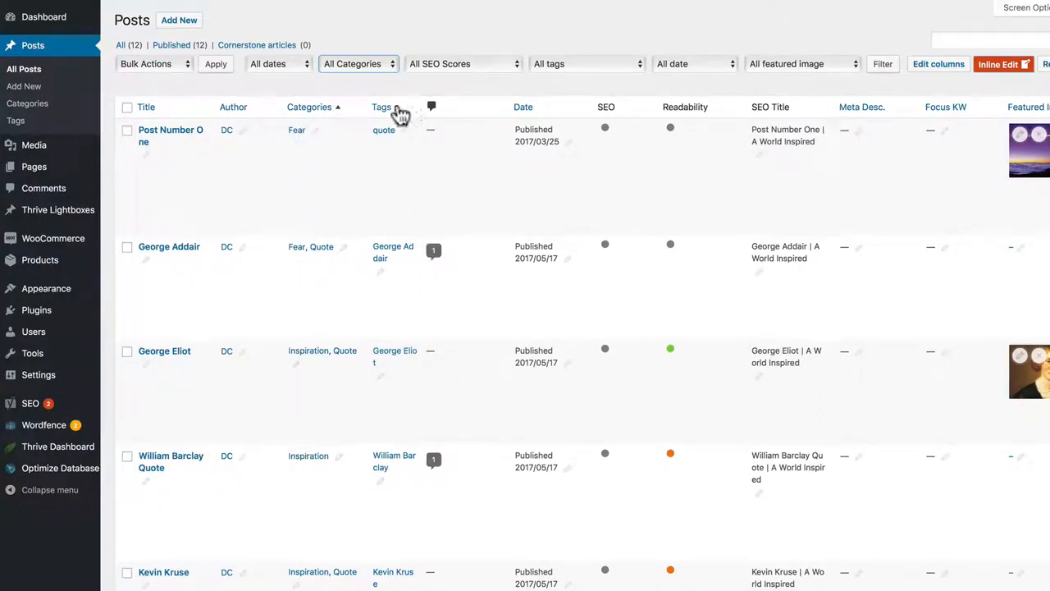
{"action": "left_click", "coordinate": [398, 111]}
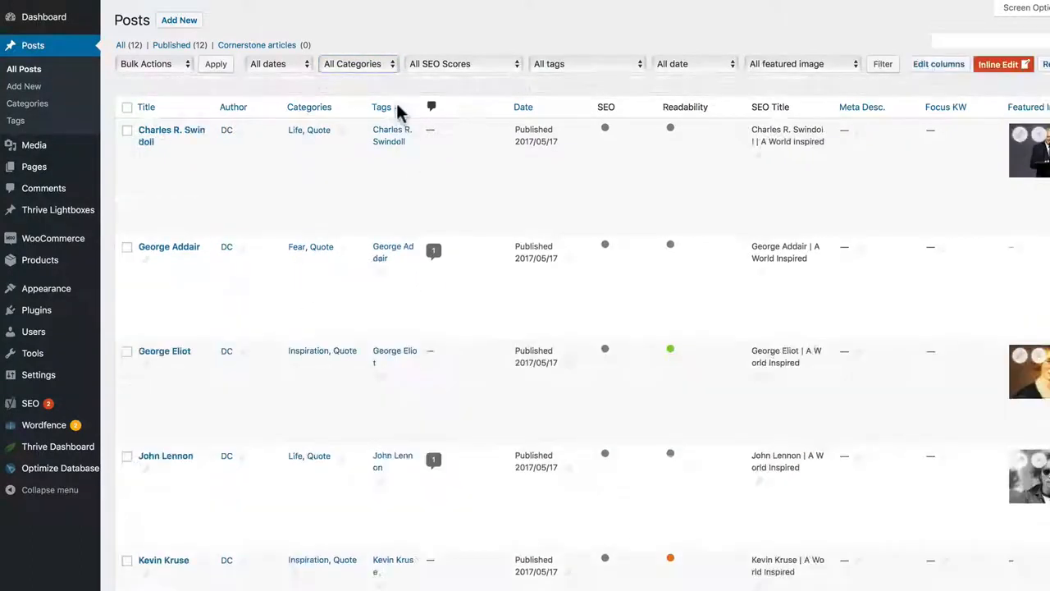
{"action": "left_click", "coordinate": [538, 111]}
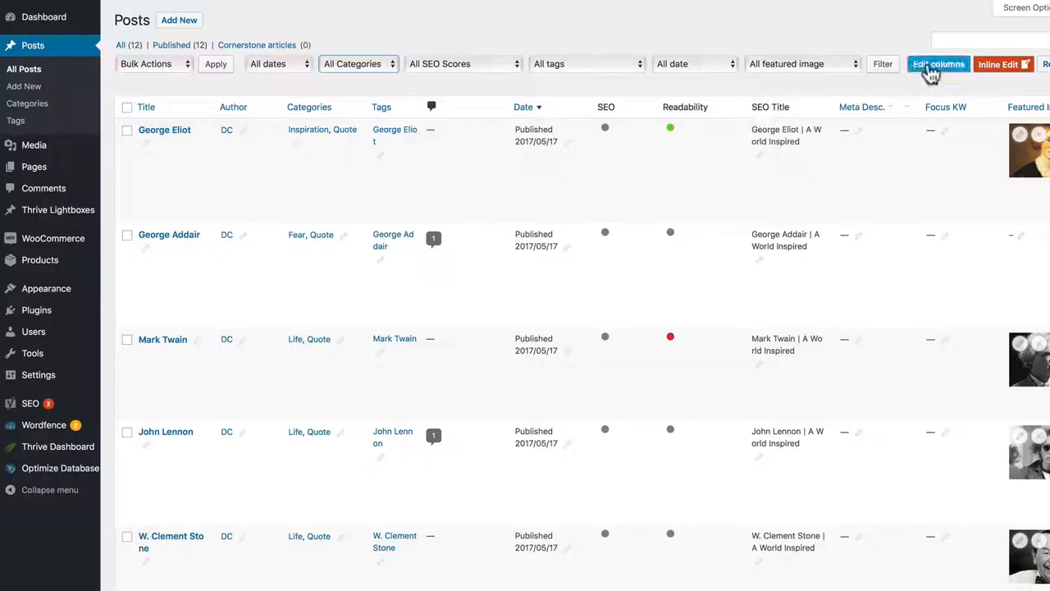
Step: Review the filtering settings in the Posts columns, and filter the Posts list by May 2017 and 16 May 2017
{"action": "left_click", "coordinate": [933, 65]}
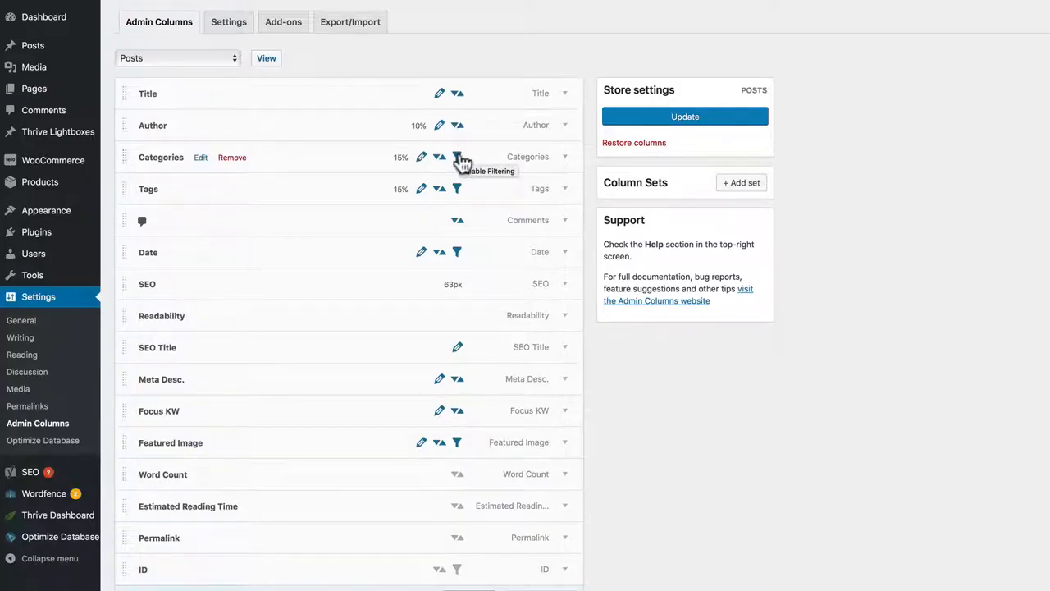
{"action": "left_click", "coordinate": [259, 58]}
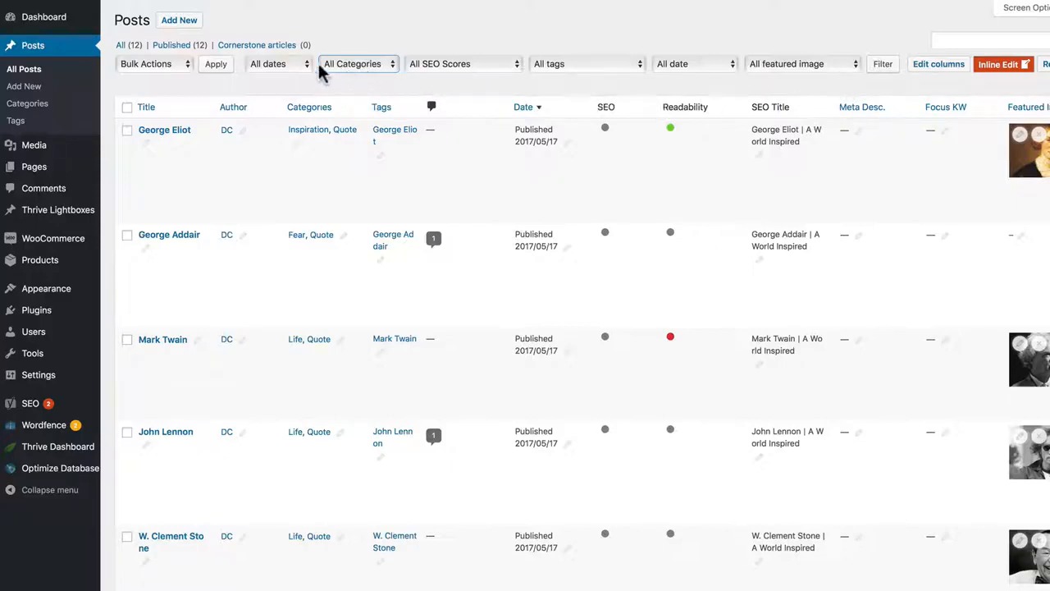
{"action": "left_click", "coordinate": [305, 72]}
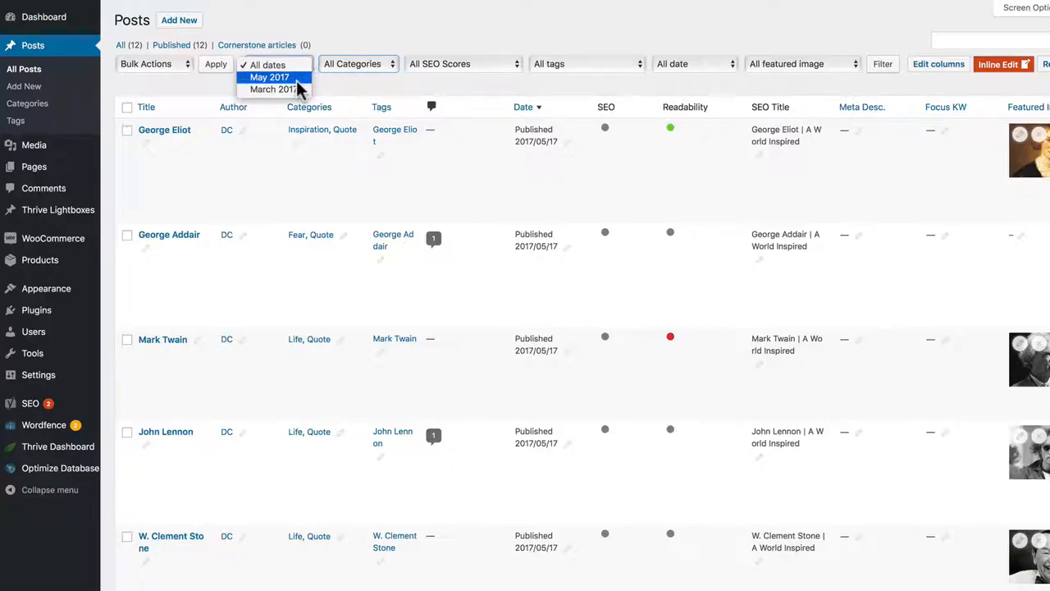
{"action": "left_click", "coordinate": [297, 79]}
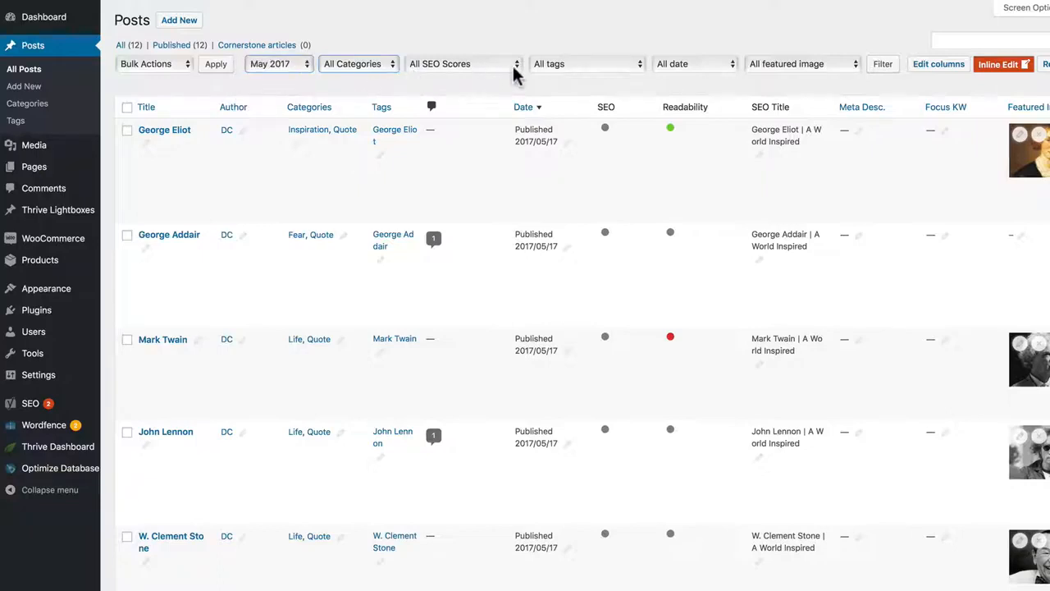
{"action": "left_click", "coordinate": [693, 64]}
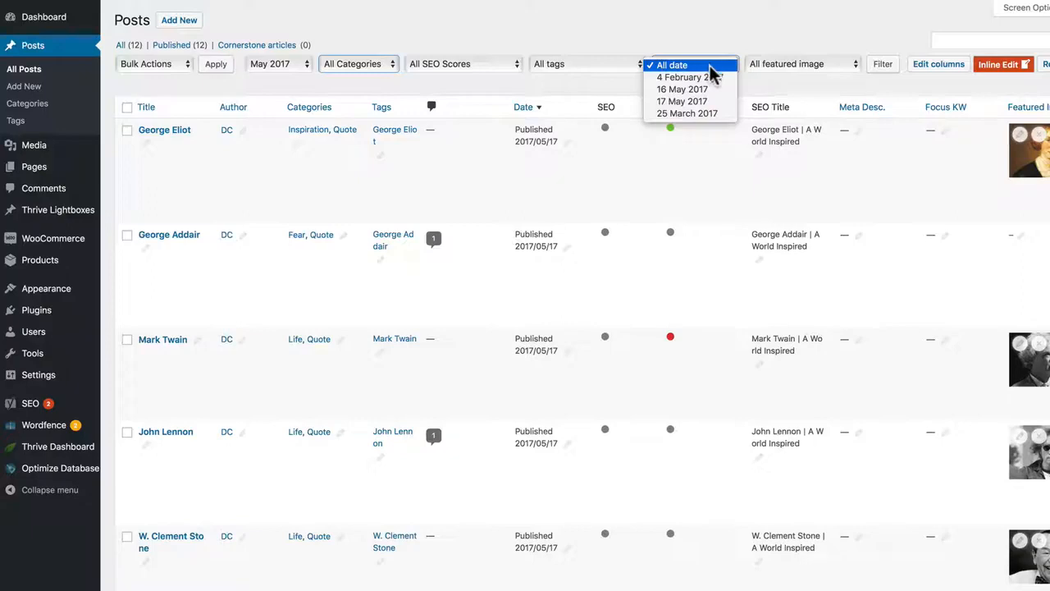
{"action": "left_click", "coordinate": [695, 89]}
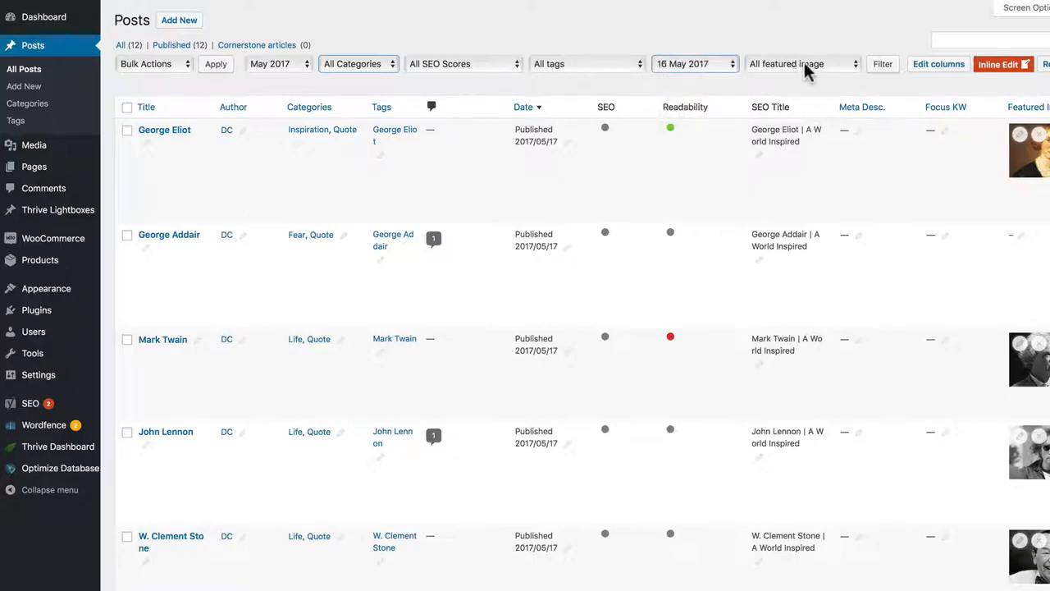
{"action": "left_click", "coordinate": [882, 66]}
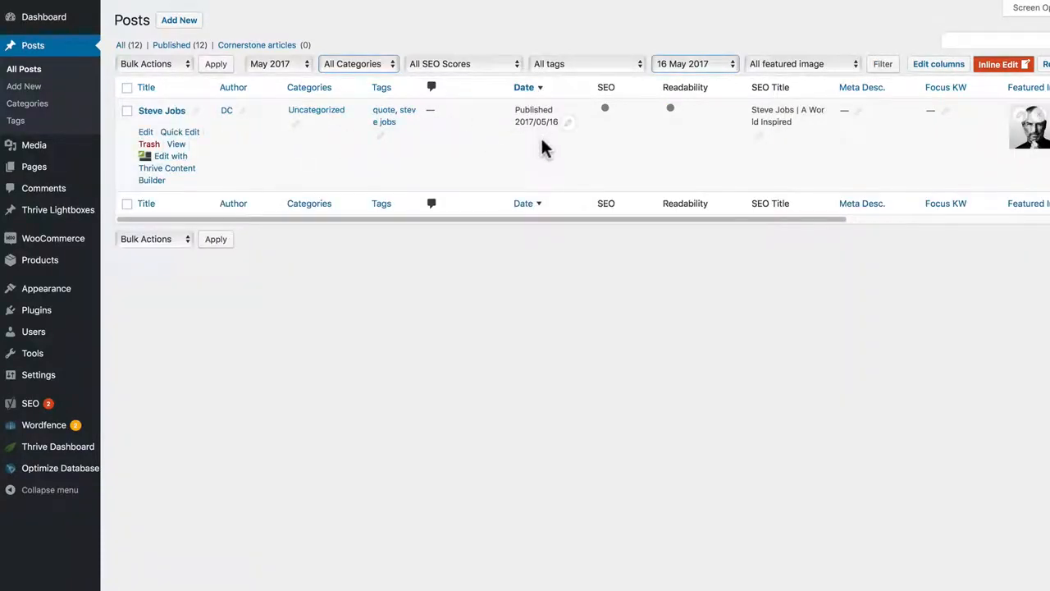
Step: Reset the specific date filter to All date and reapply the filters to the Posts list
{"action": "left_click", "coordinate": [688, 61]}
{"action": "left_click", "coordinate": [697, 43]}
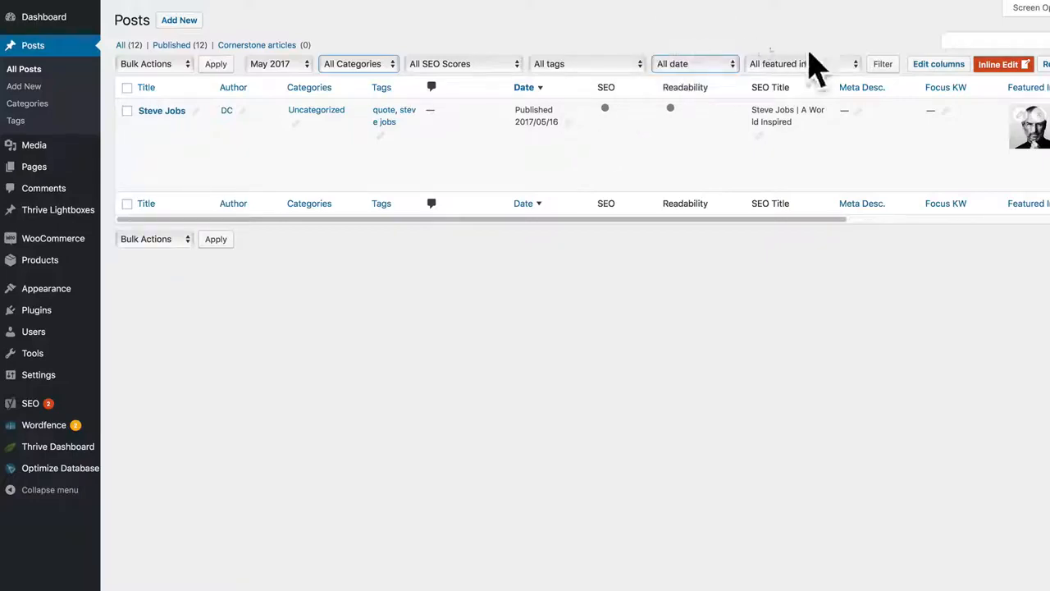
{"action": "left_click", "coordinate": [883, 65]}
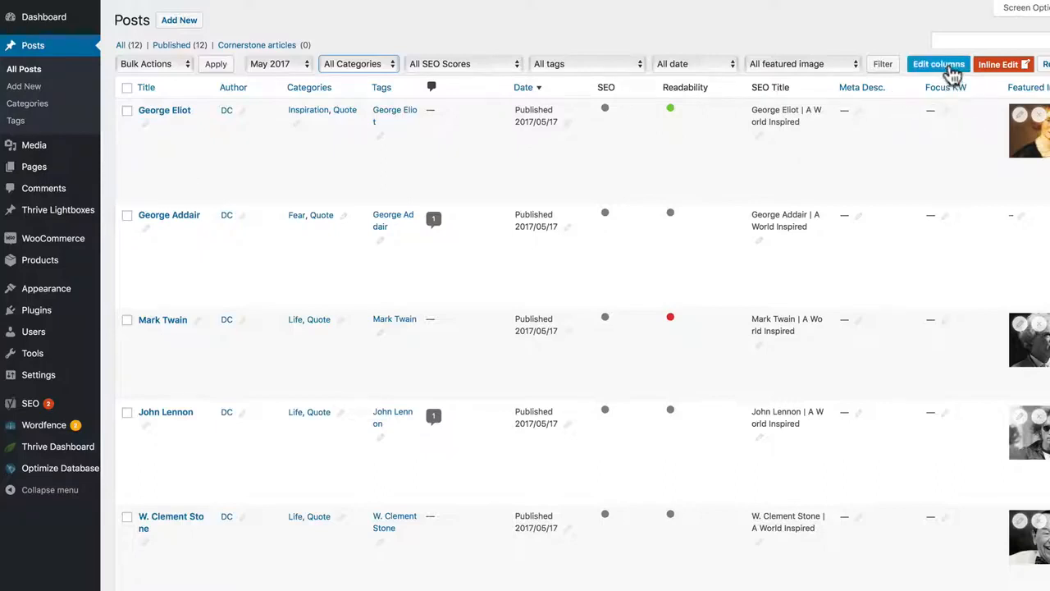
Step: Return to the Posts column settings and disable sorting and inline editing for Focus KW
{"action": "left_click", "coordinate": [949, 65]}
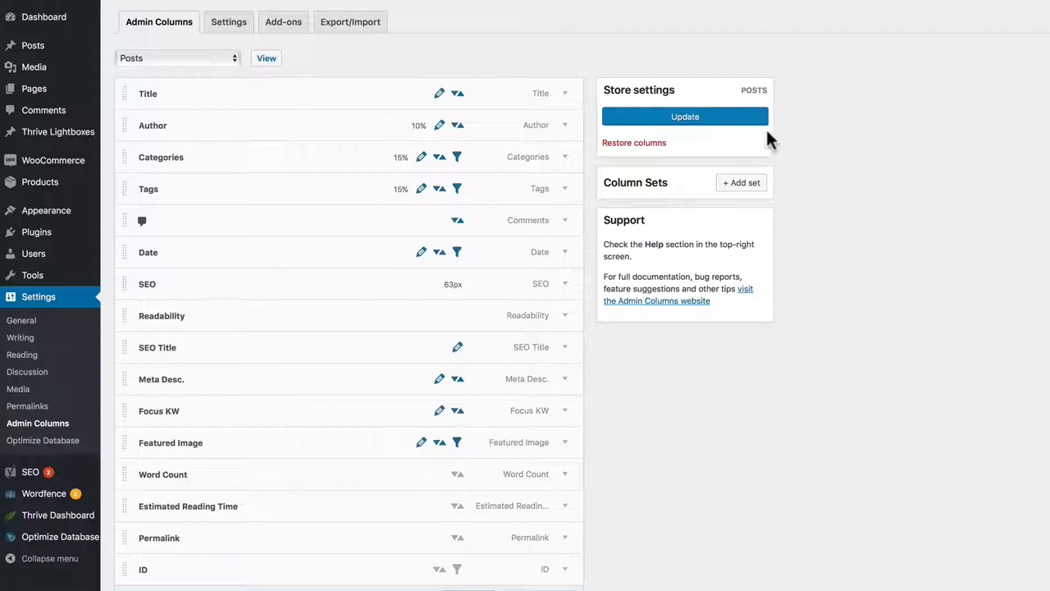
{"action": "left_click", "coordinate": [456, 411]}
{"action": "left_click", "coordinate": [440, 411]}
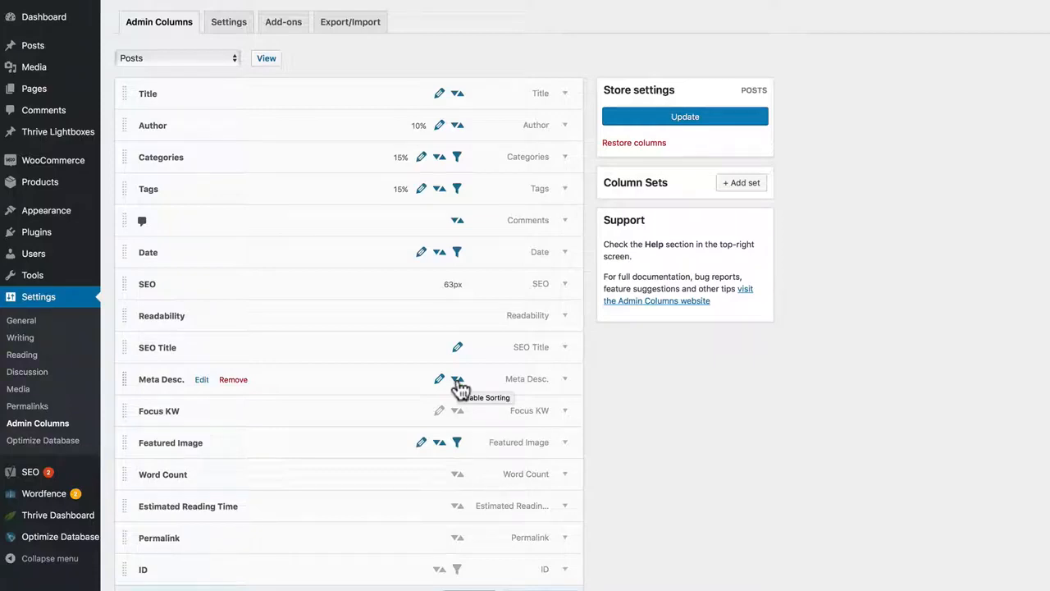
Step: Disable filtering for the Date, Tags and Categories columns and update the Posts columns
{"action": "left_click", "coordinate": [457, 252]}
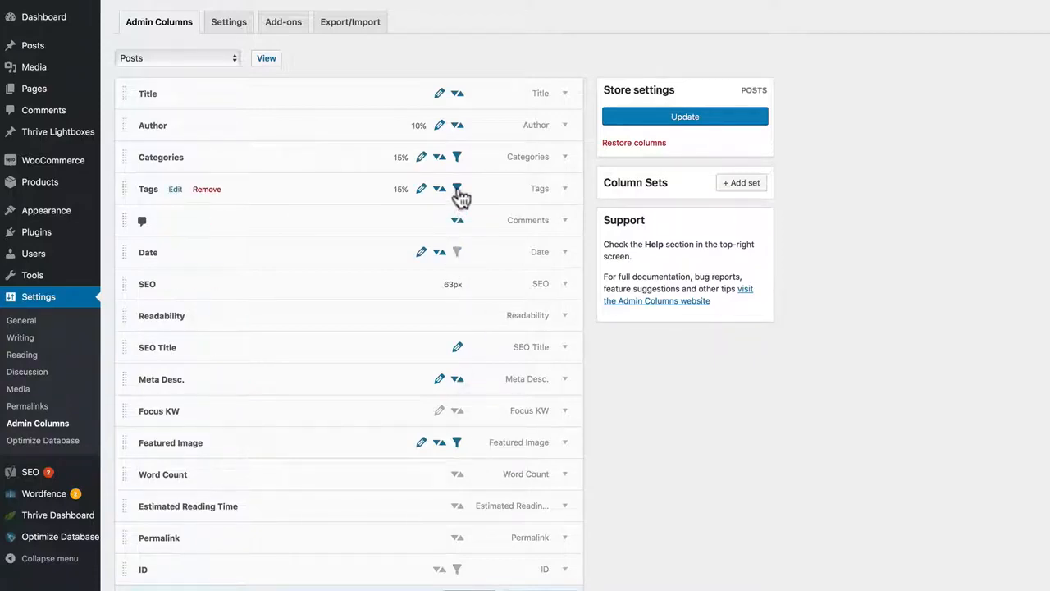
{"action": "left_click", "coordinate": [457, 189]}
{"action": "left_click", "coordinate": [457, 156]}
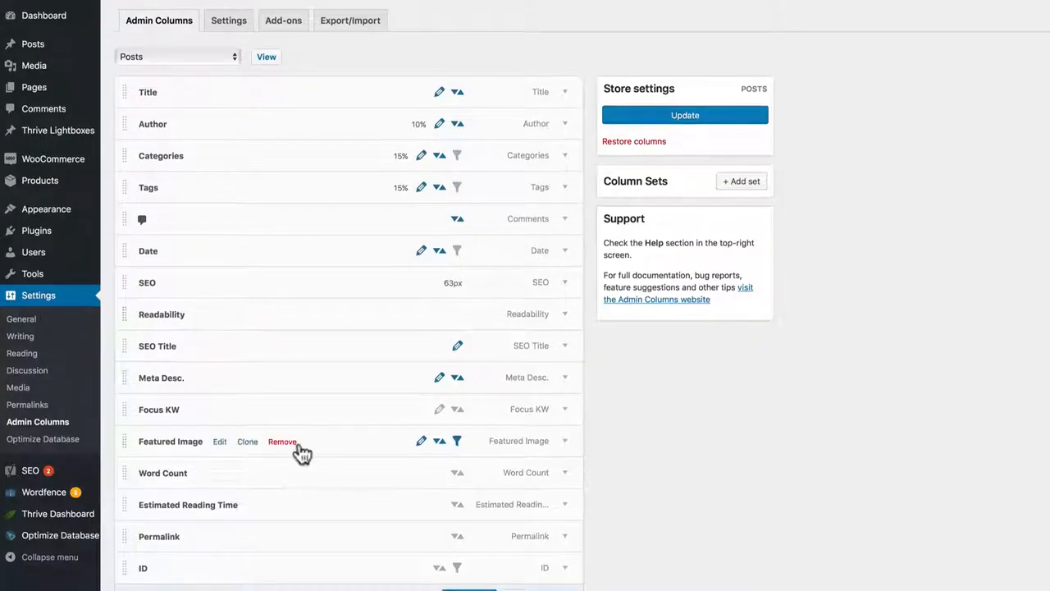
{"action": "scroll", "coordinate": [446, 429], "scroll_direction": "down", "scroll_amount": 1}
{"action": "scroll", "coordinate": [441, 460], "scroll_direction": "down", "scroll_amount": 2}
{"action": "left_click", "coordinate": [464, 531]}
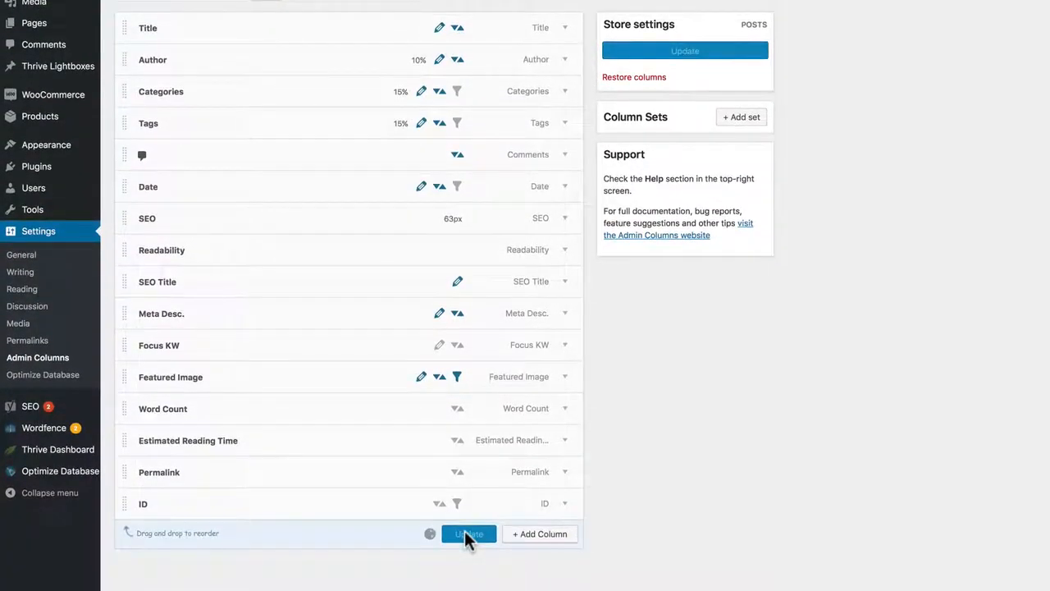
Step: View the Posts list and filter it by the featured image john-lennon.jpg
{"action": "scroll", "coordinate": [411, 335], "scroll_direction": "up", "scroll_amount": 3}
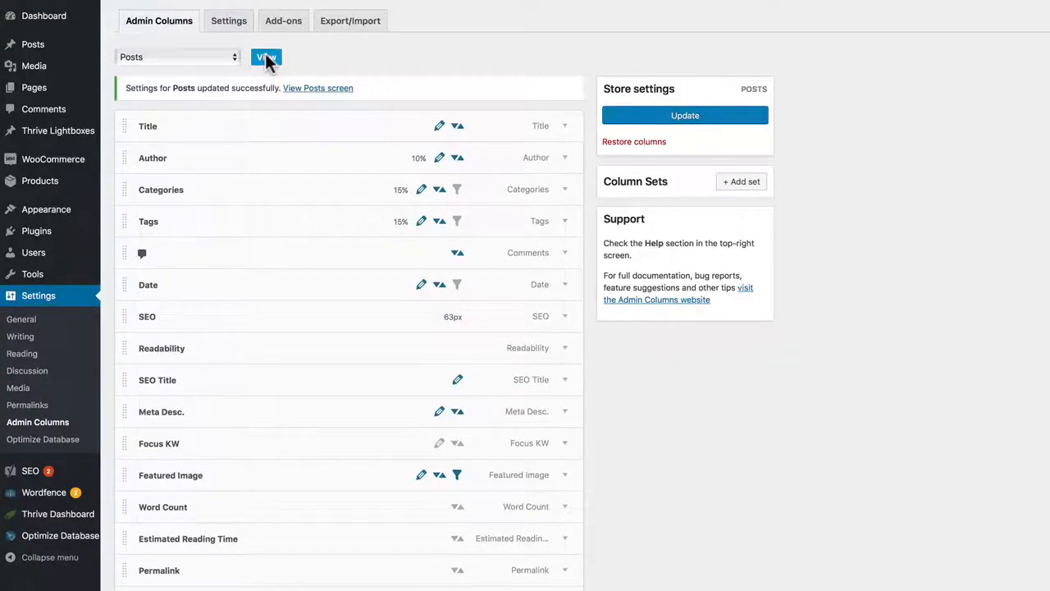
{"action": "left_click", "coordinate": [267, 57]}
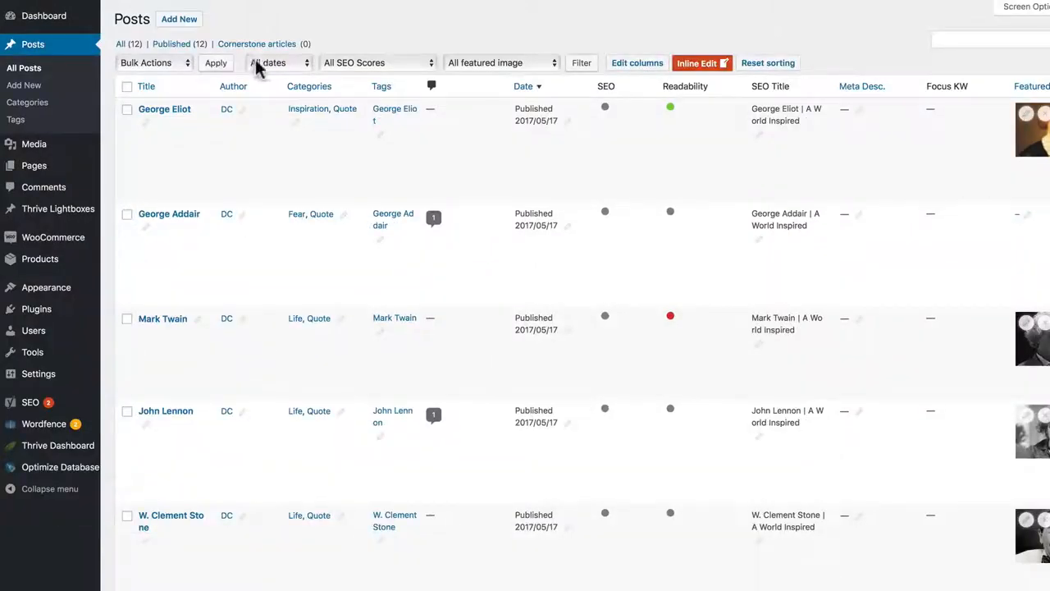
{"action": "left_click", "coordinate": [488, 66]}
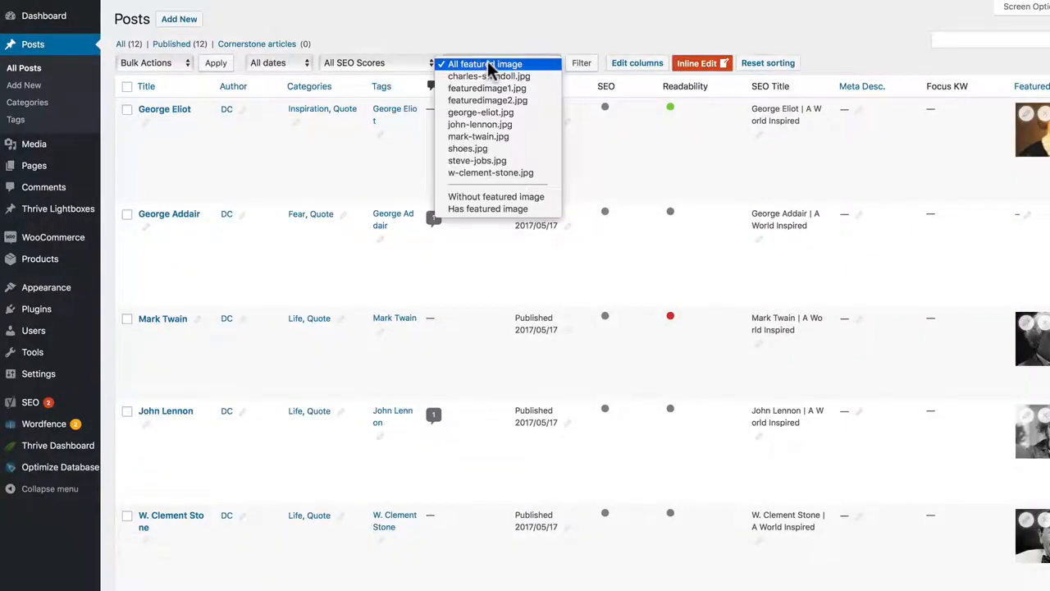
{"action": "left_click", "coordinate": [480, 124]}
{"action": "left_click", "coordinate": [582, 66]}
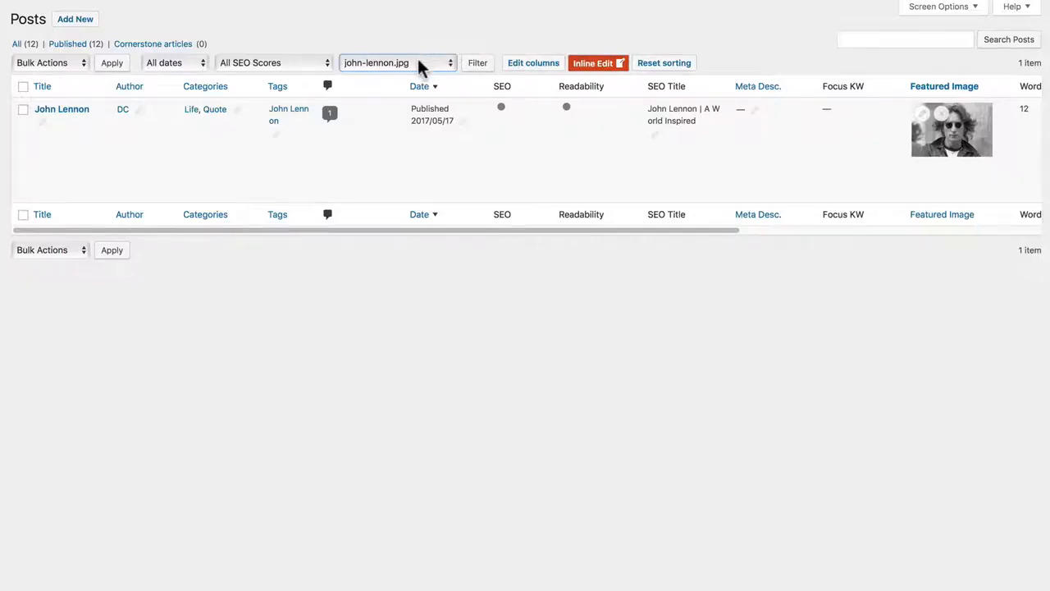
Step: Reset the Posts list sorting and reapply the filters with the featured image filter set to All featured image
{"action": "left_click", "coordinate": [657, 66]}
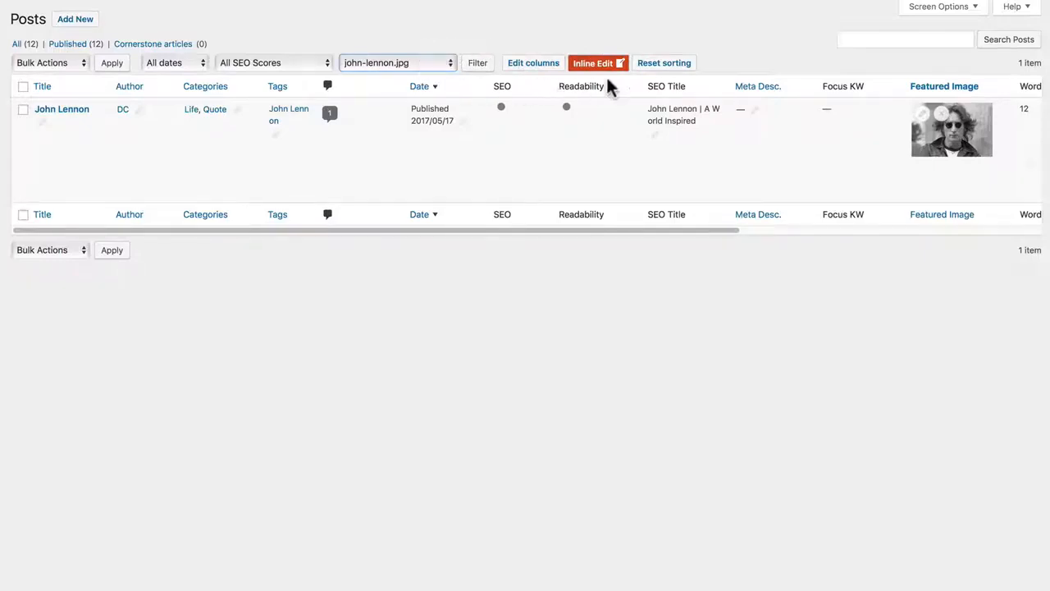
{"action": "left_click", "coordinate": [423, 62]}
{"action": "left_click", "coordinate": [417, 6]}
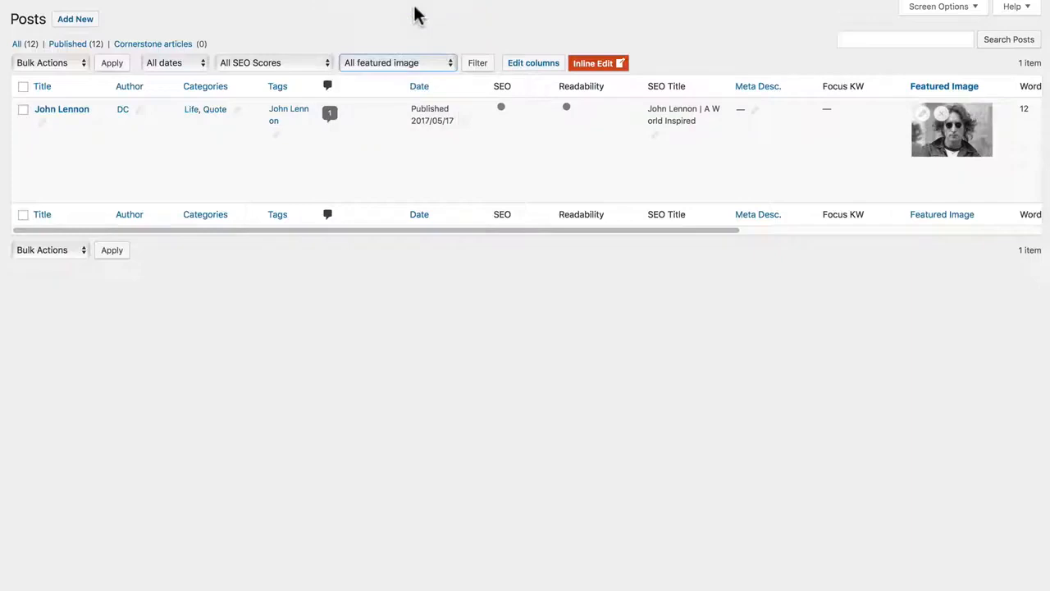
{"action": "left_click", "coordinate": [478, 62]}
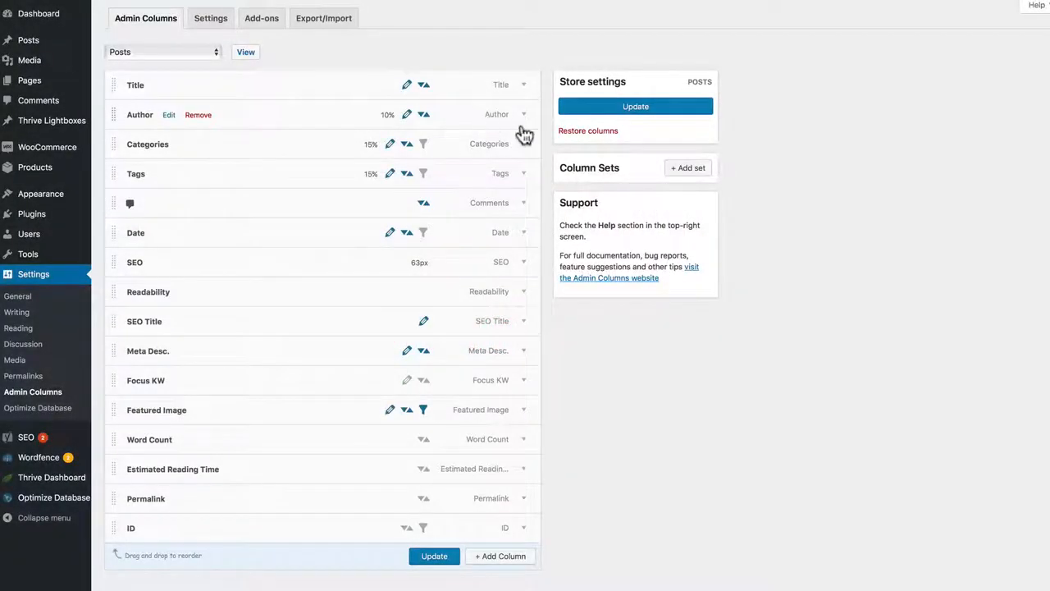
Step: Add a new column set named Set1 for Posts, without restricting it to specific roles or users
{"action": "left_click", "coordinate": [688, 168]}
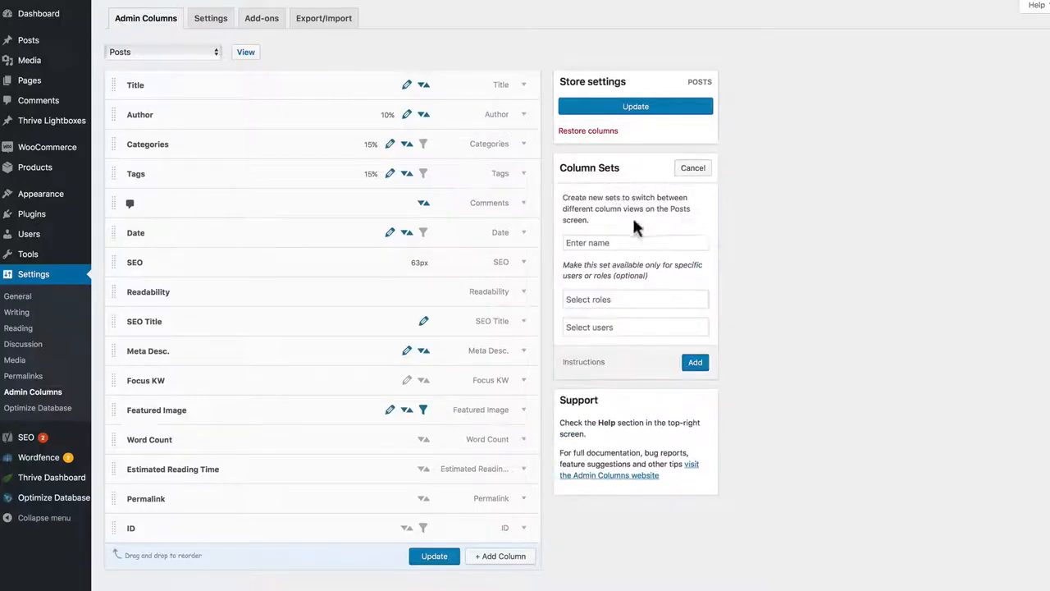
{"action": "left_click", "coordinate": [616, 243]}
{"action": "type", "text": "Set1"}
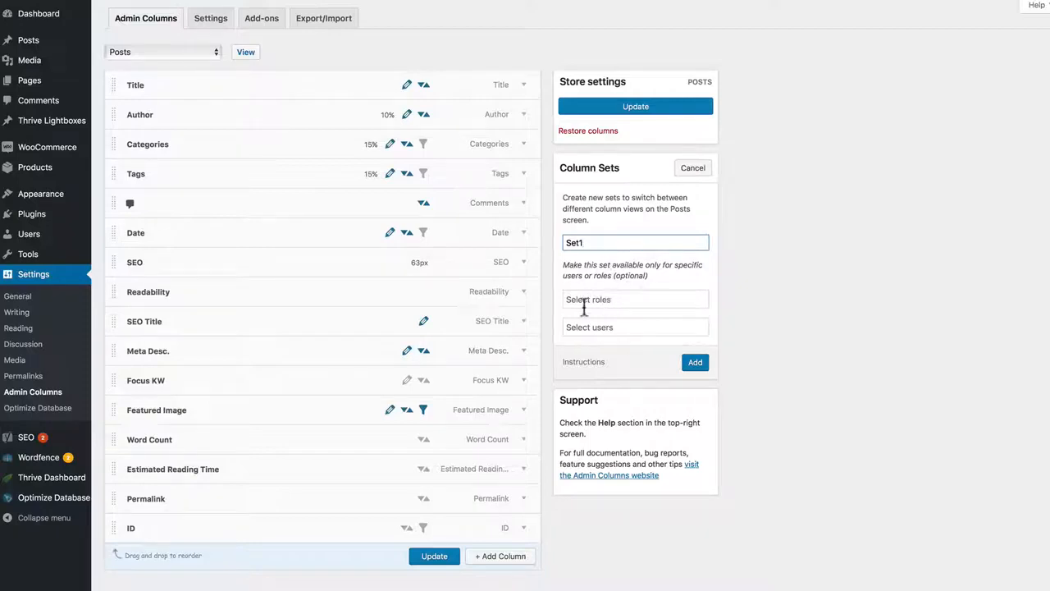
{"action": "mouse_move", "coordinate": [594, 361]}
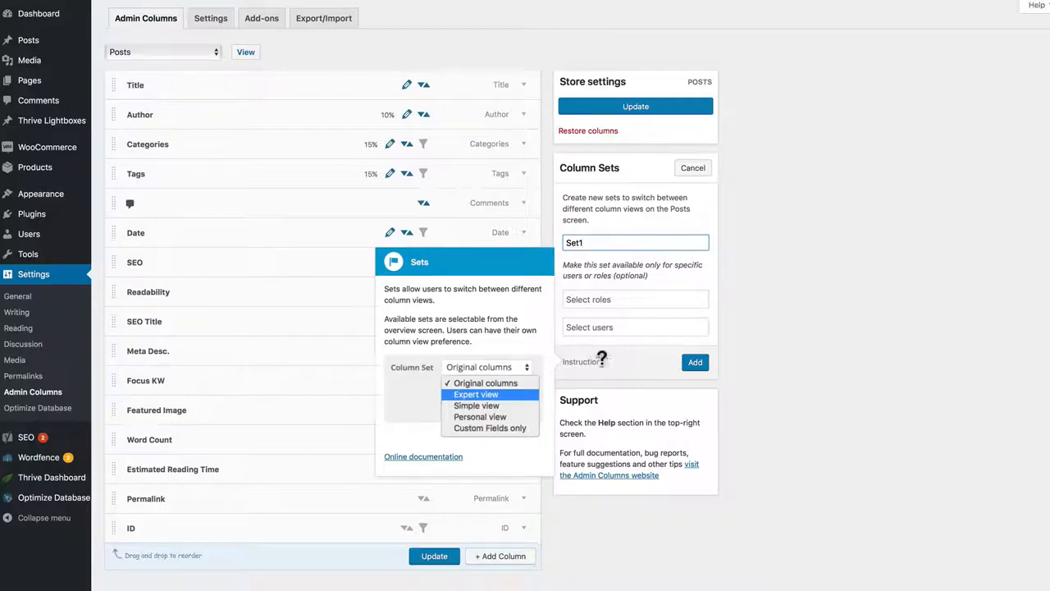
{"action": "left_click", "coordinate": [700, 364]}
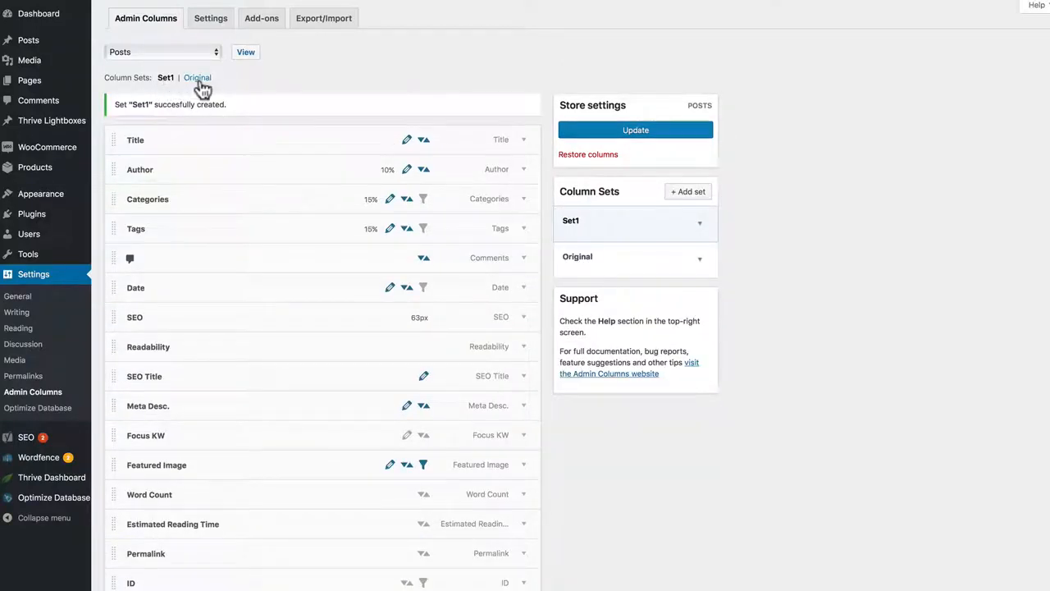
Step: Compare the Original and Set1 column sets for Posts, and examine each set's name, role and user options
{"action": "left_click", "coordinate": [197, 77]}
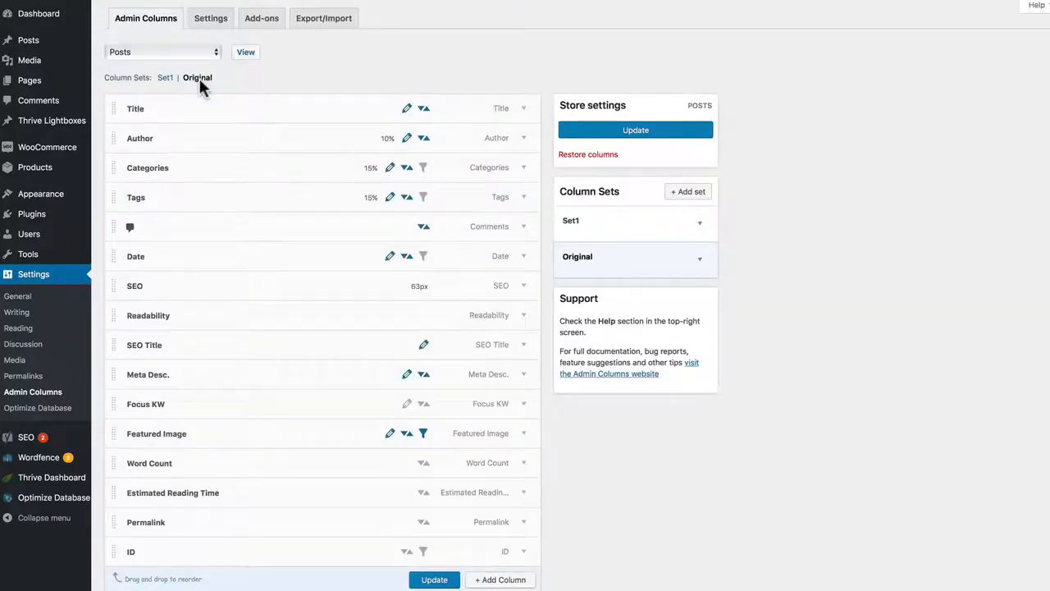
{"action": "left_click", "coordinate": [699, 261]}
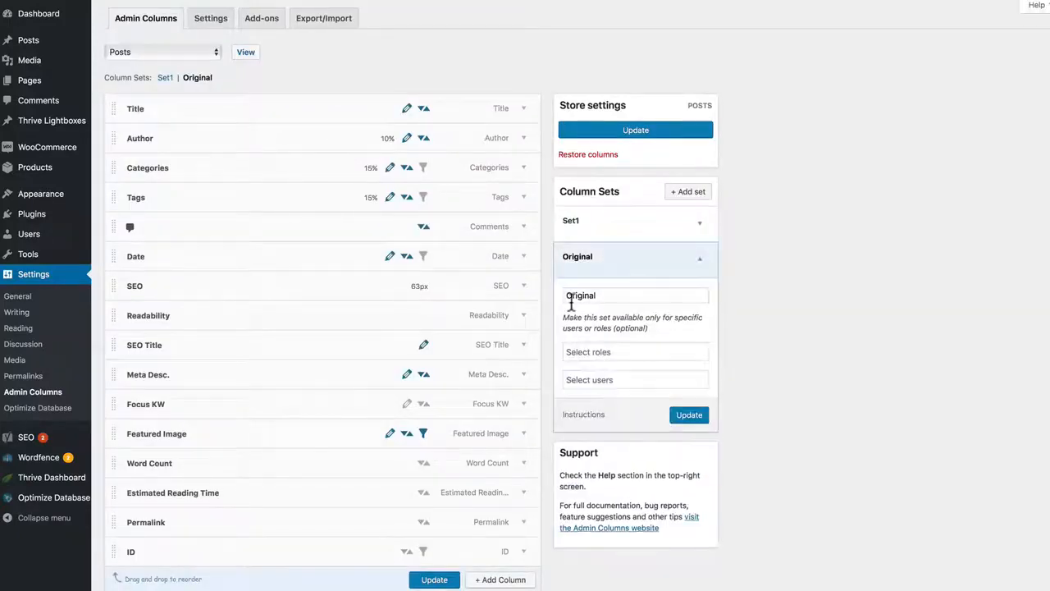
{"action": "left_click", "coordinate": [697, 262]}
{"action": "left_click", "coordinate": [638, 223]}
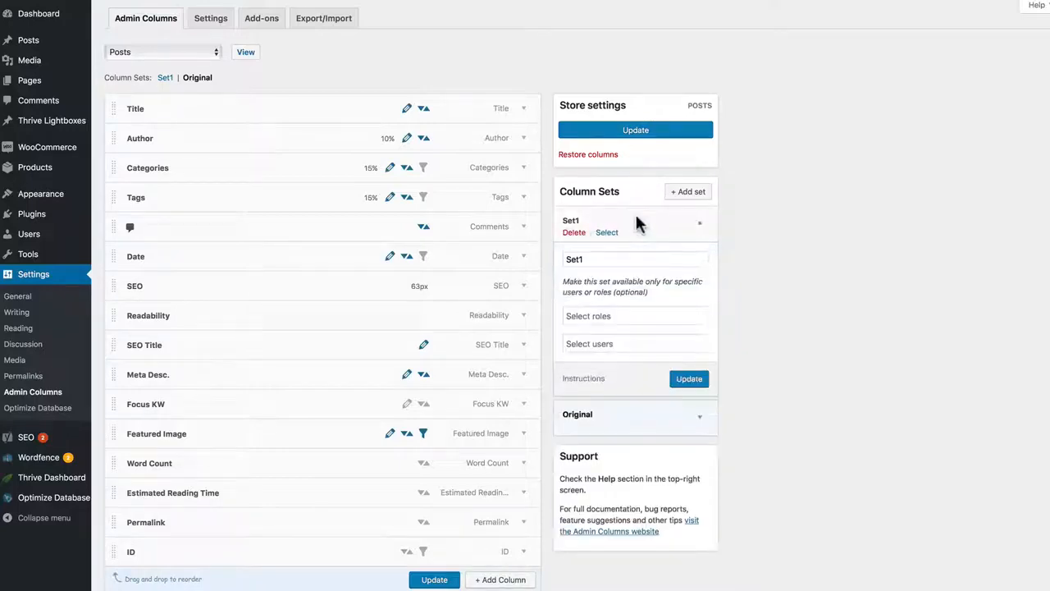
{"action": "left_click", "coordinate": [701, 226]}
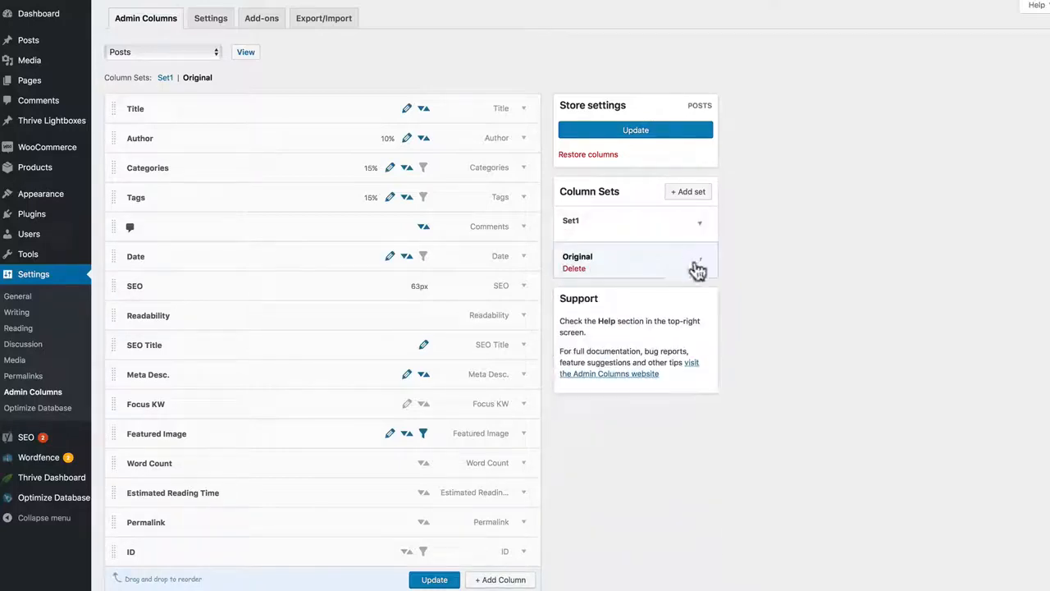
{"action": "left_click", "coordinate": [701, 265]}
{"action": "left_click", "coordinate": [701, 264]}
{"action": "left_click", "coordinate": [165, 77]}
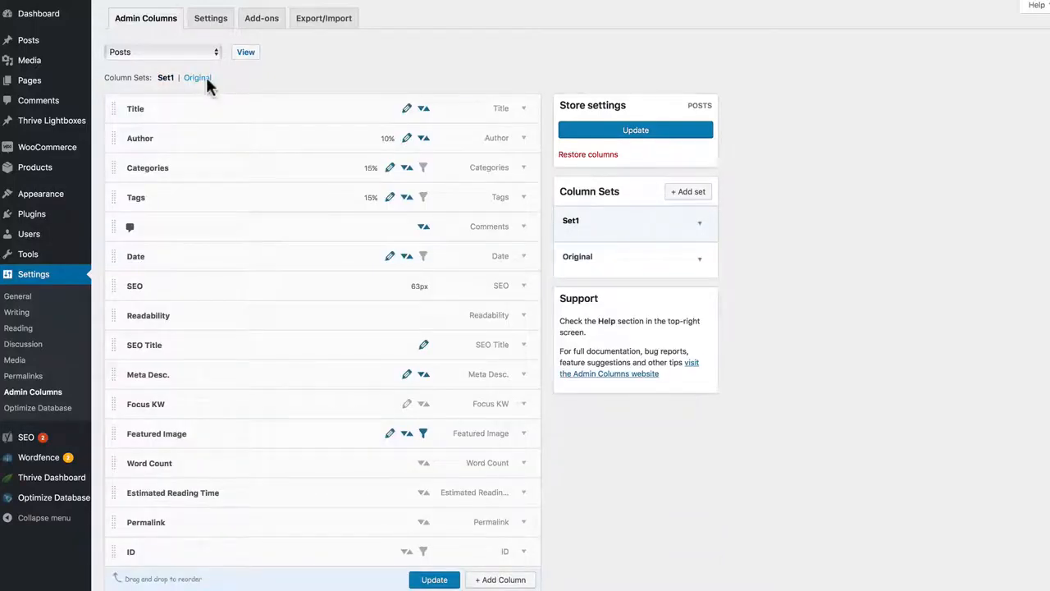
{"action": "left_click", "coordinate": [198, 77]}
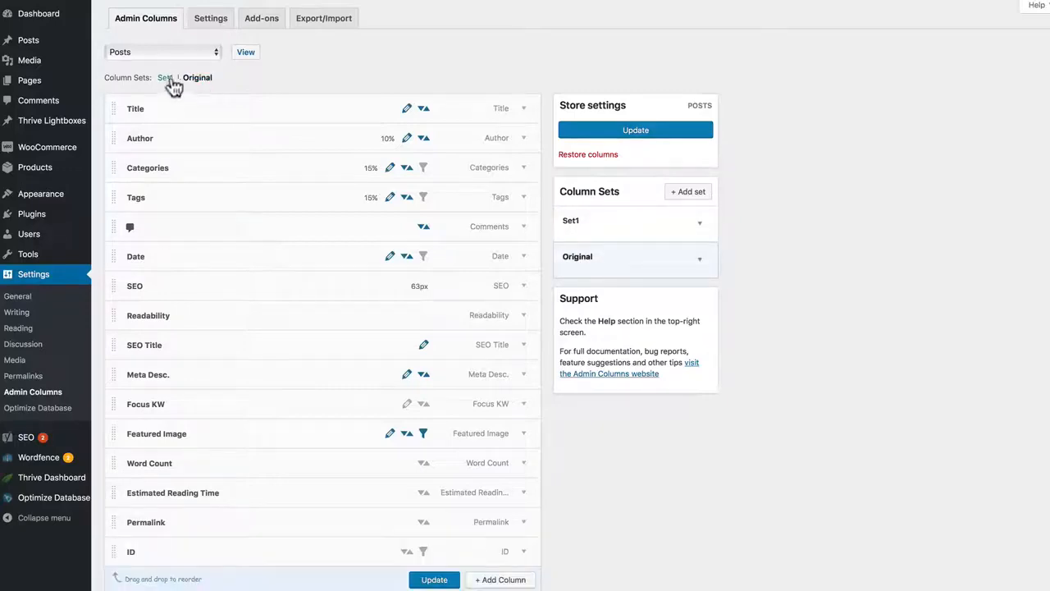
Step: Rename the column set Set1 to SEO and update it
{"action": "left_click", "coordinate": [168, 77]}
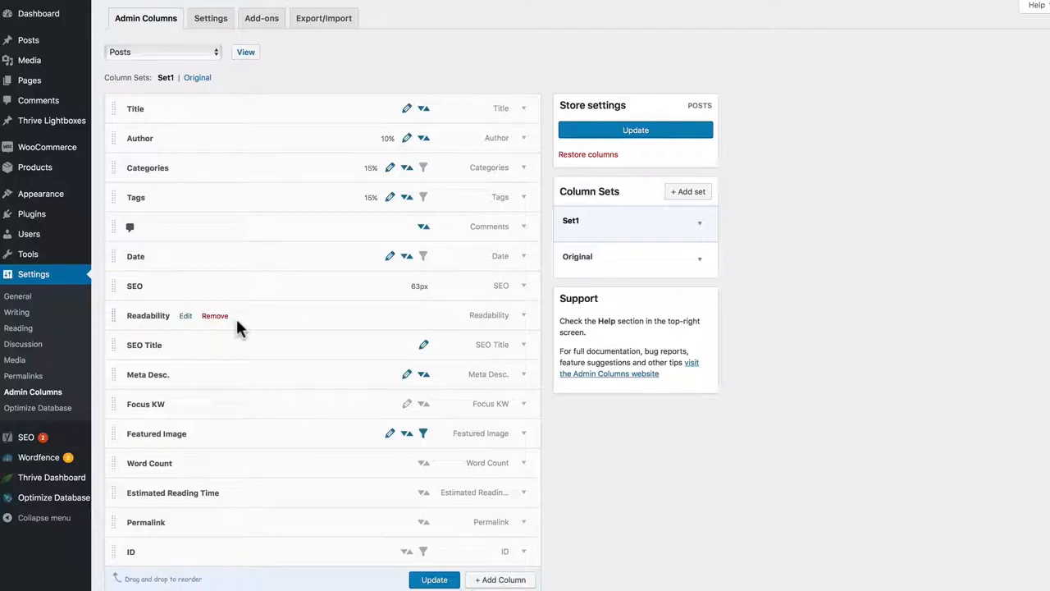
{"action": "left_click", "coordinate": [698, 230]}
{"action": "left_click", "coordinate": [601, 259]}
{"action": "type", "text": "SEO"}
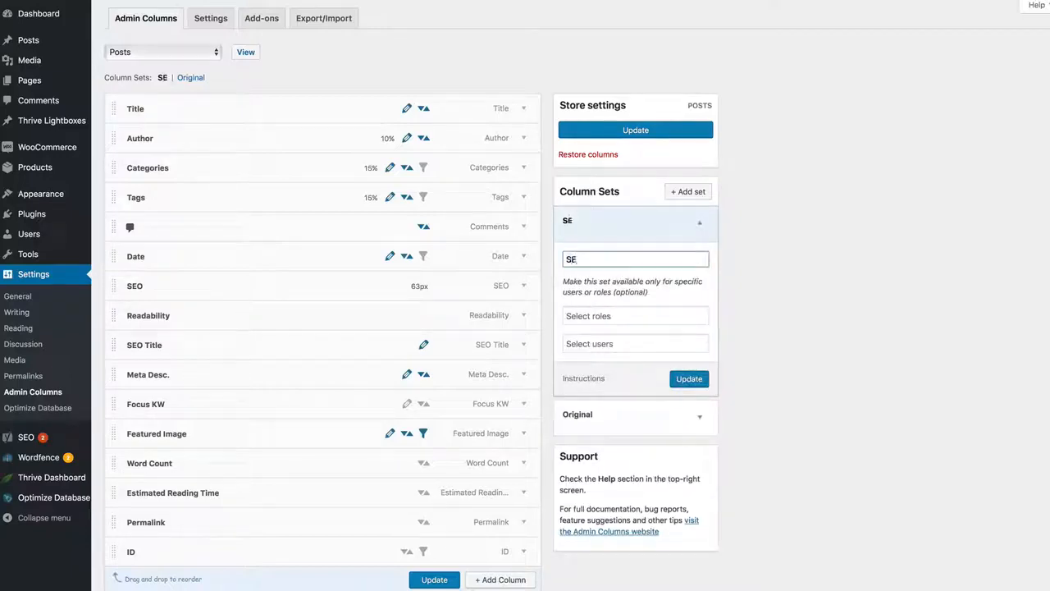
{"action": "left_click", "coordinate": [683, 384]}
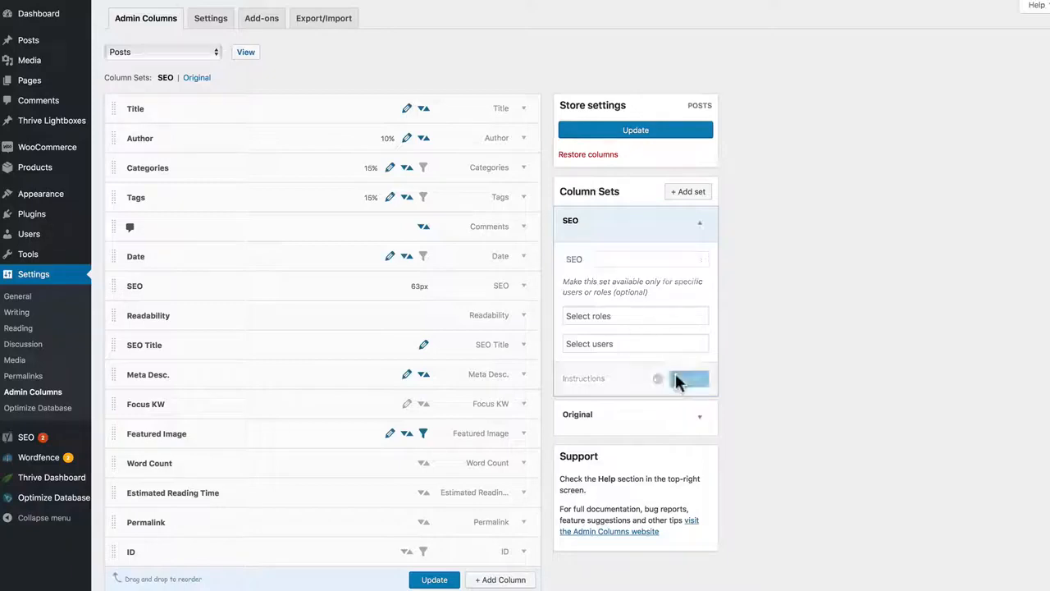
{"action": "left_click", "coordinate": [700, 226]}
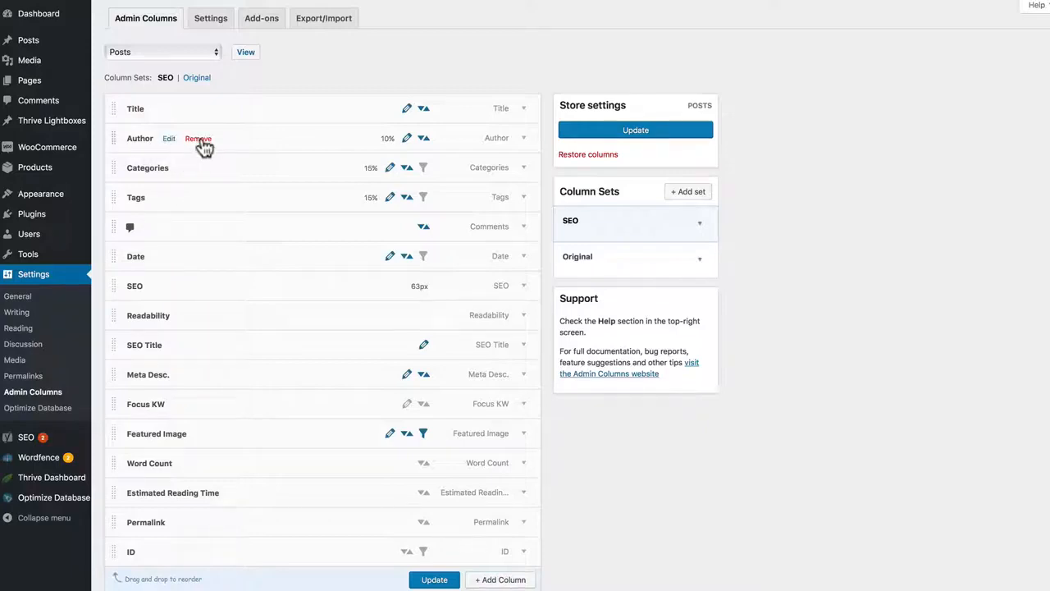
Step: Remove the Author column from the SEO column set and update the set
{"action": "left_click", "coordinate": [198, 140]}
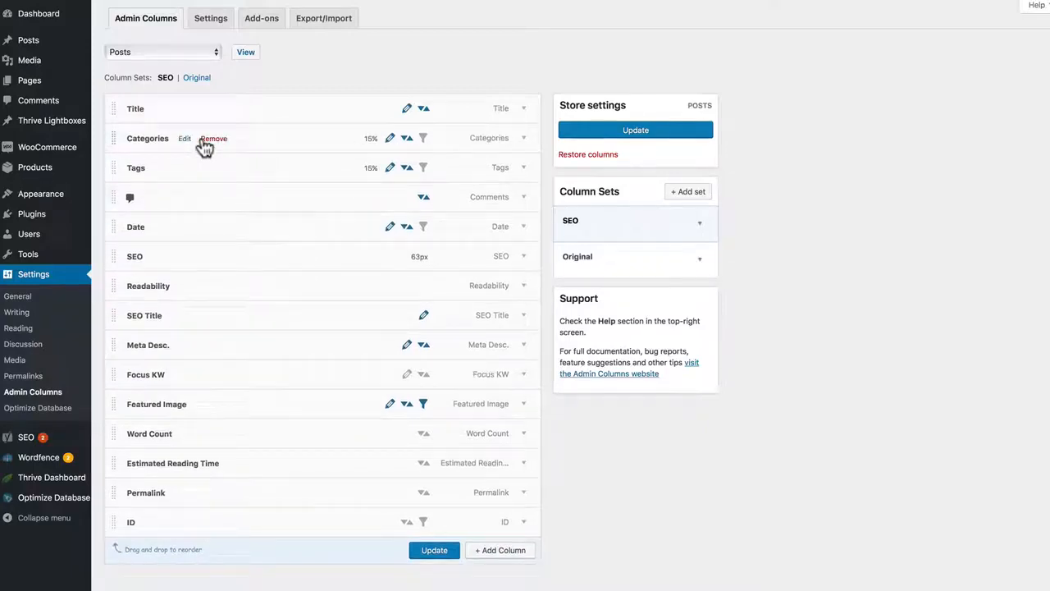
{"action": "left_click", "coordinate": [433, 551]}
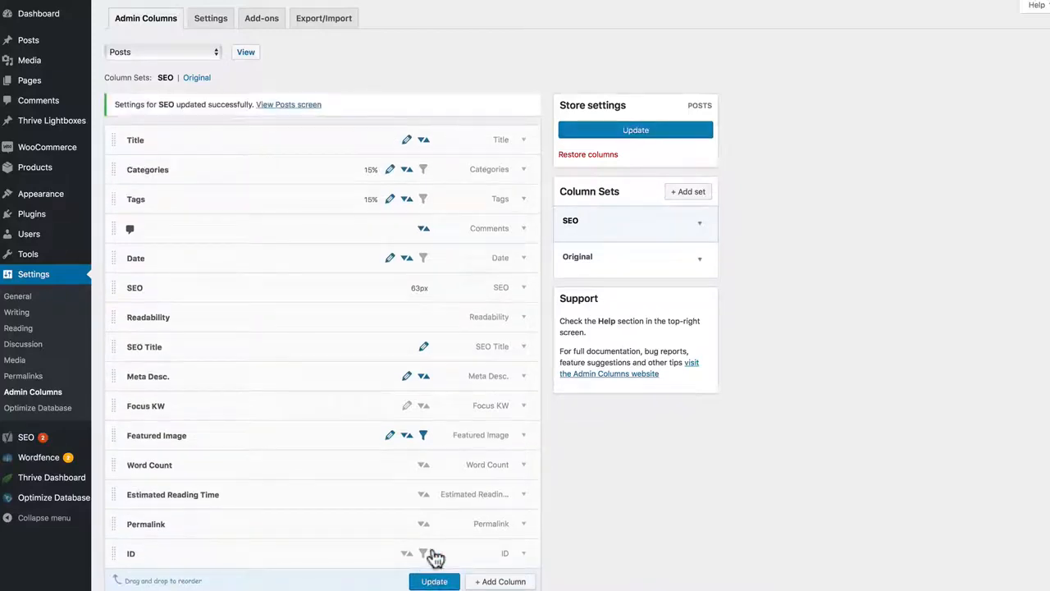
Step: Create a column set named WooCommerce for Products and save its columns
{"action": "left_click", "coordinate": [206, 52]}
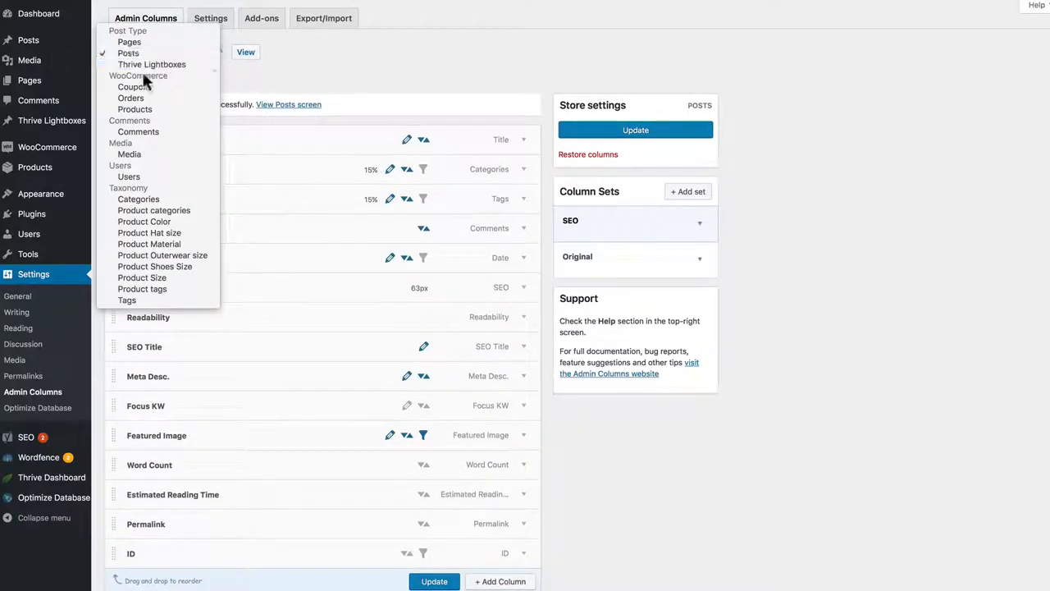
{"action": "left_click", "coordinate": [146, 109]}
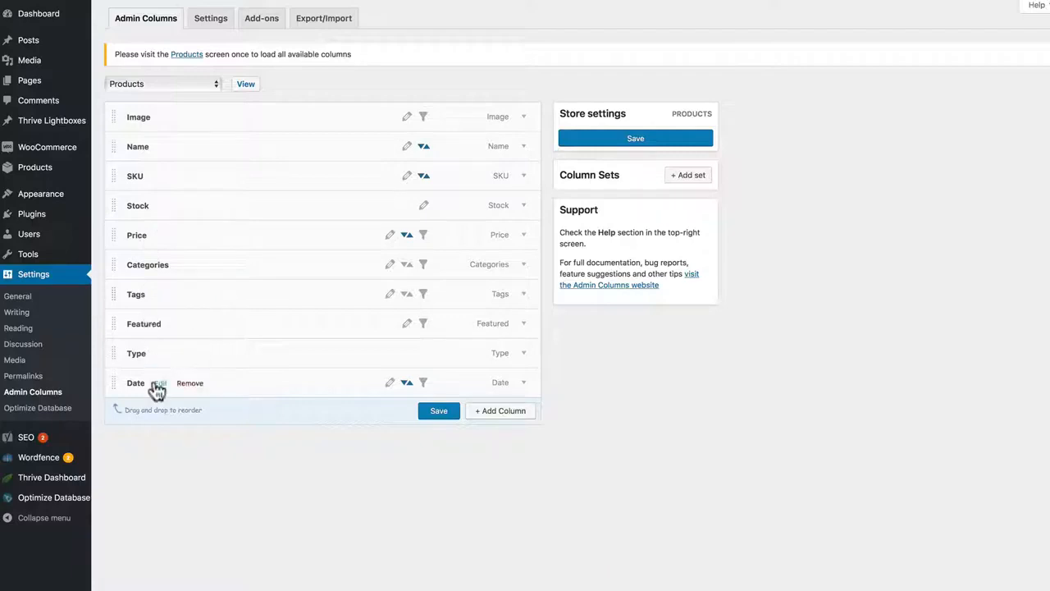
{"action": "left_click", "coordinate": [687, 176]}
{"action": "left_click", "coordinate": [615, 249]}
{"action": "type", "text": "WooCommerce"}
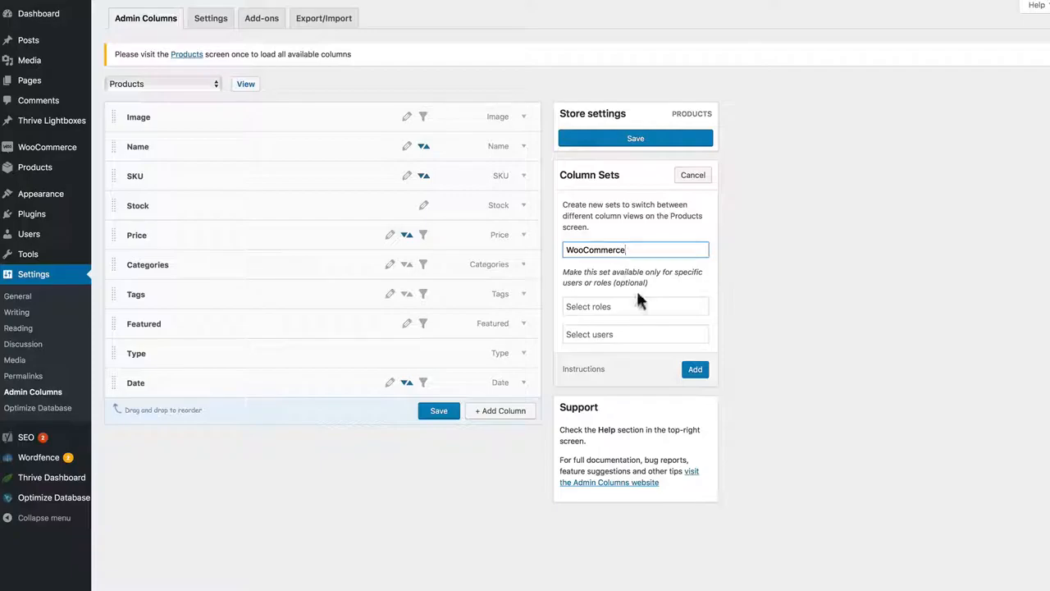
{"action": "left_click", "coordinate": [693, 369]}
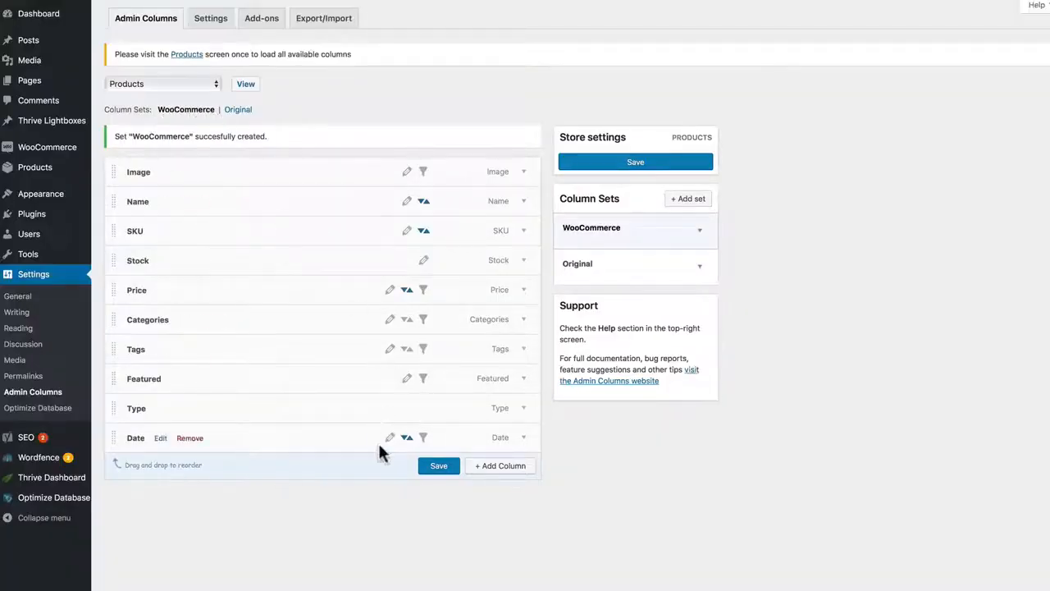
{"action": "left_click", "coordinate": [438, 466]}
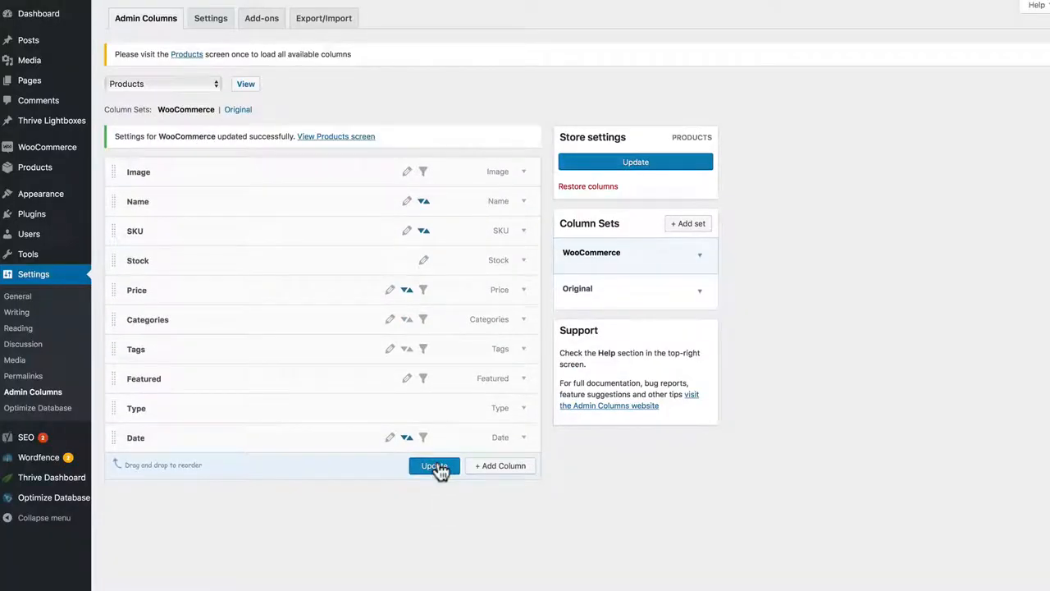
Step: Review the column sets for Posts, and return to the Products column settings
{"action": "left_click", "coordinate": [186, 85]}
{"action": "left_click", "coordinate": [171, 29]}
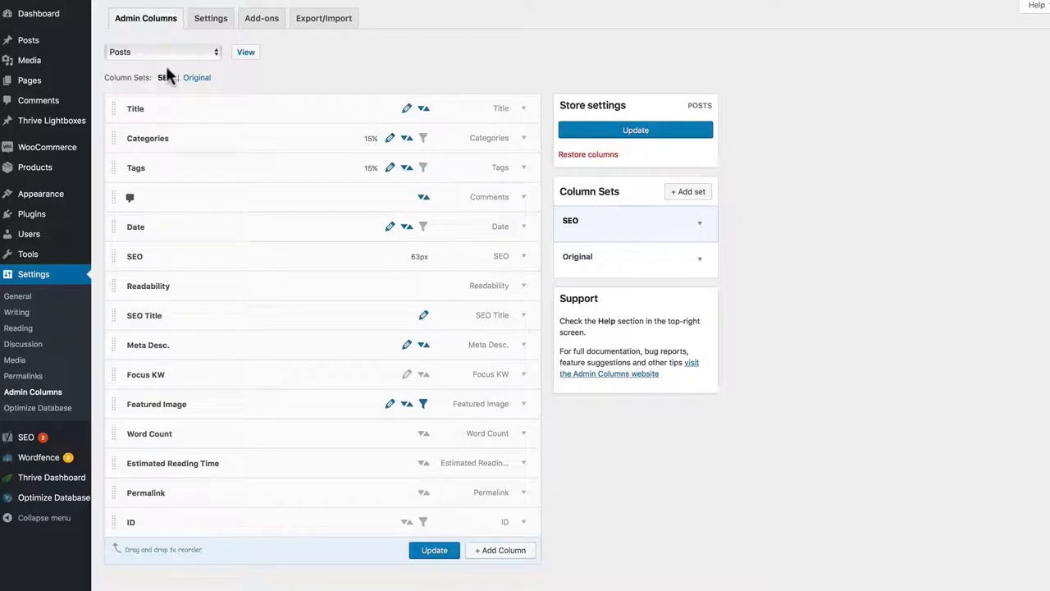
{"action": "left_click", "coordinate": [173, 50]}
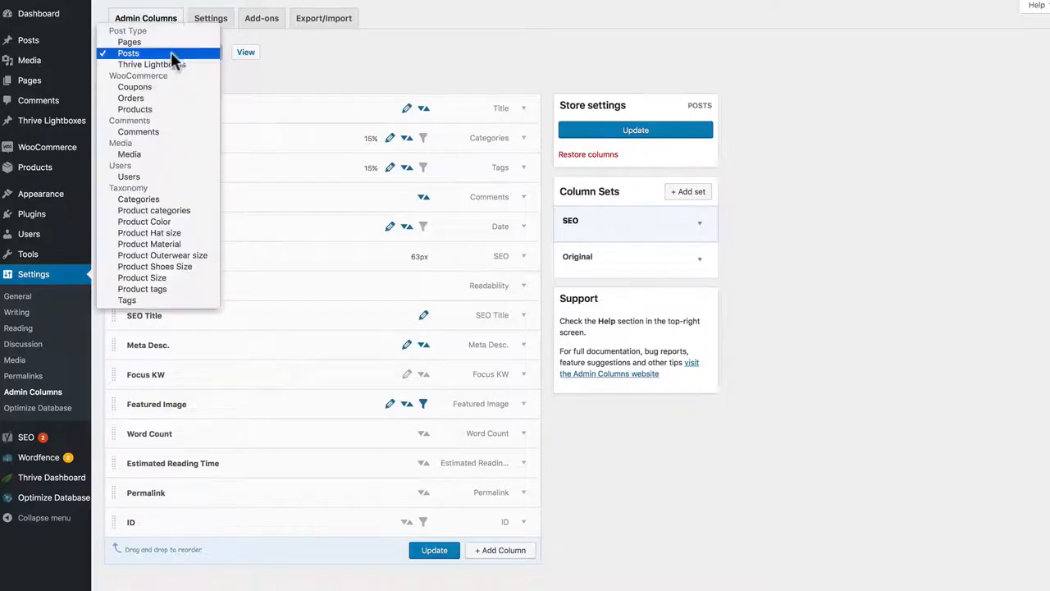
{"action": "left_click", "coordinate": [167, 104]}
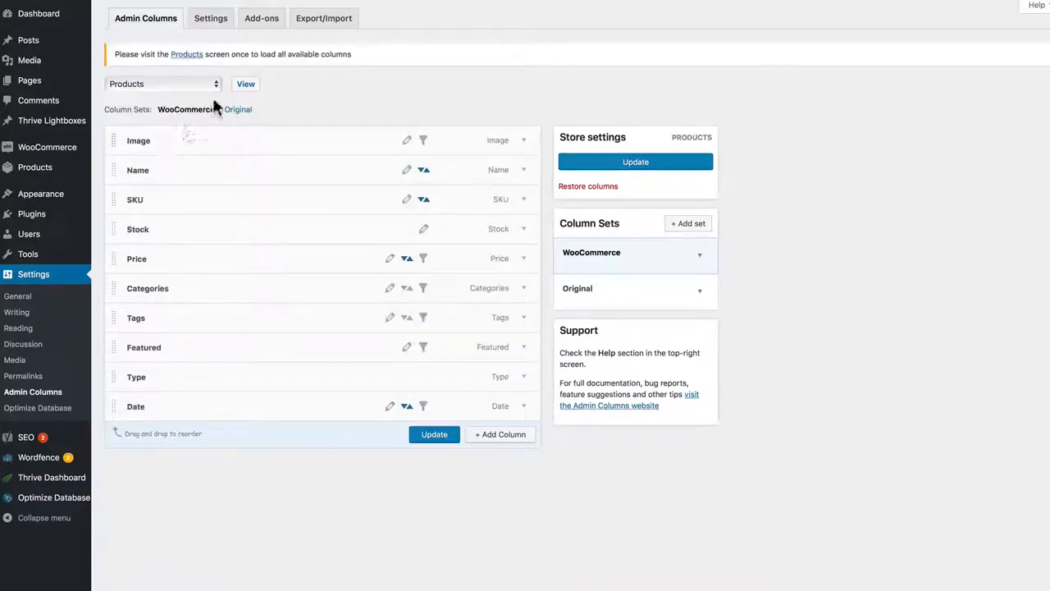
Step: View the Products list and check the available column views, keeping WooCommerce selected
{"action": "left_click", "coordinate": [247, 89]}
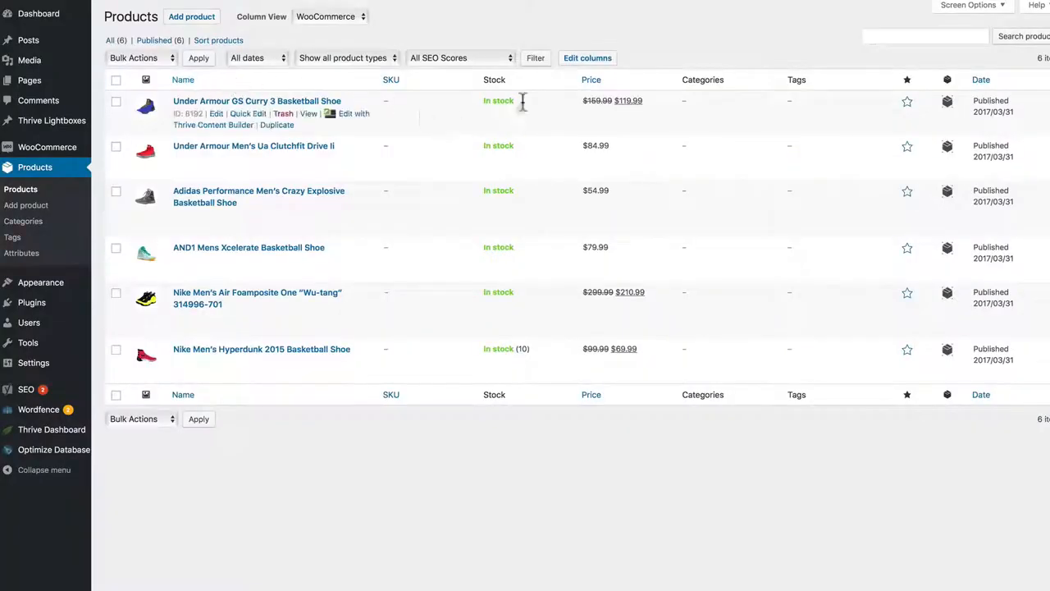
{"action": "left_click", "coordinate": [348, 20]}
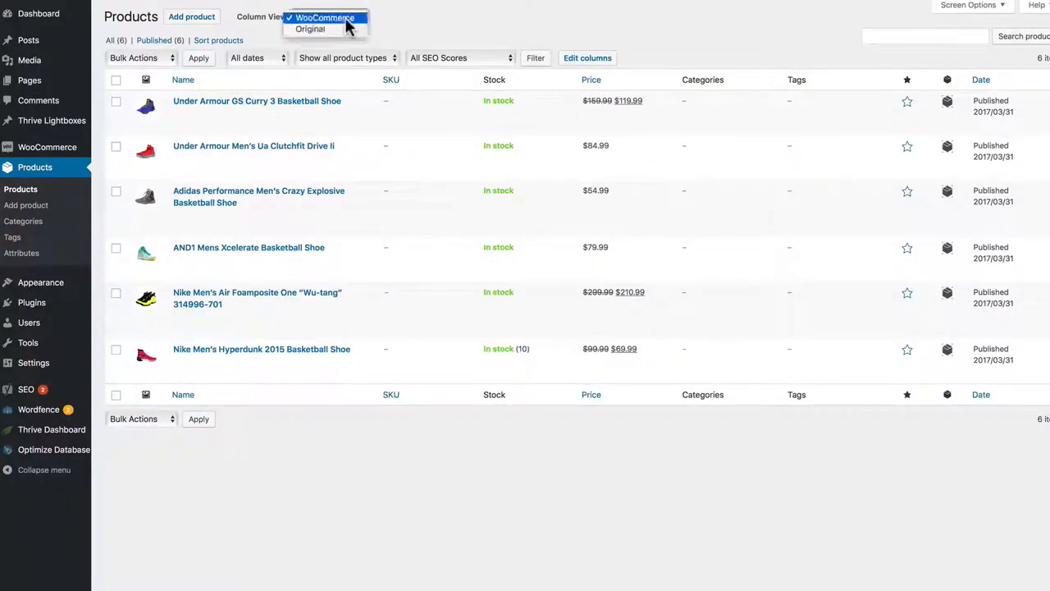
{"action": "left_click", "coordinate": [337, 18]}
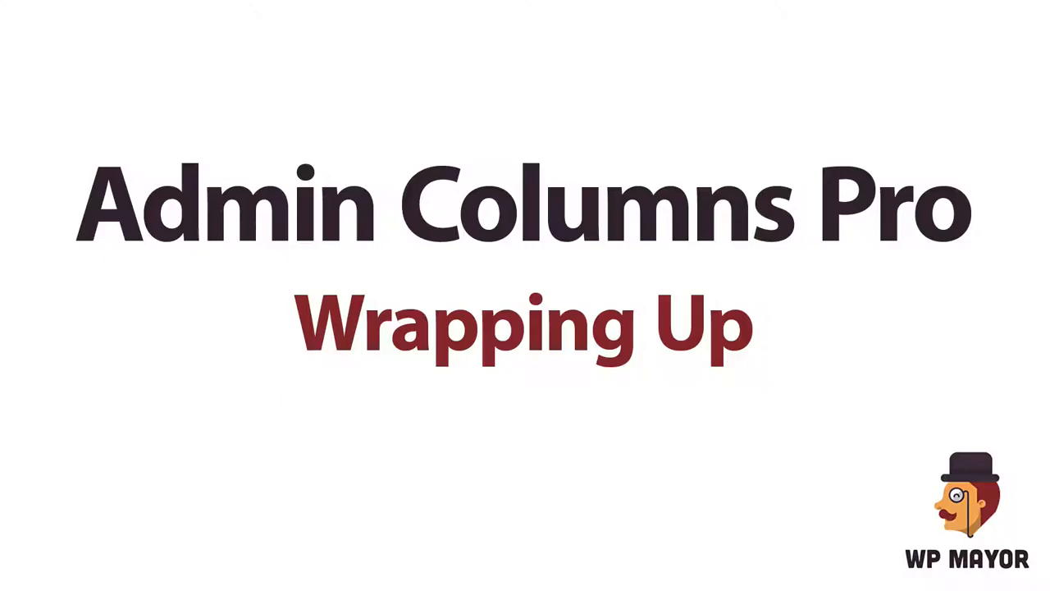
Step: Add a new column to the Posts columns and set its type to Custom Field
{"action": "left_click", "coordinate": [506, 293]}
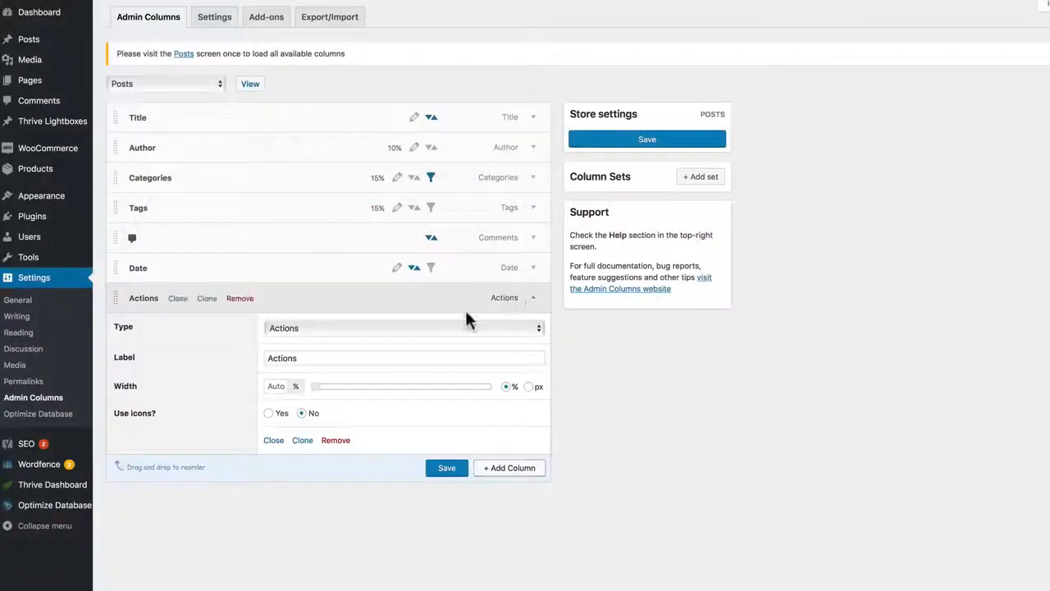
{"action": "left_click", "coordinate": [383, 328]}
{"action": "left_click", "coordinate": [314, 307]}
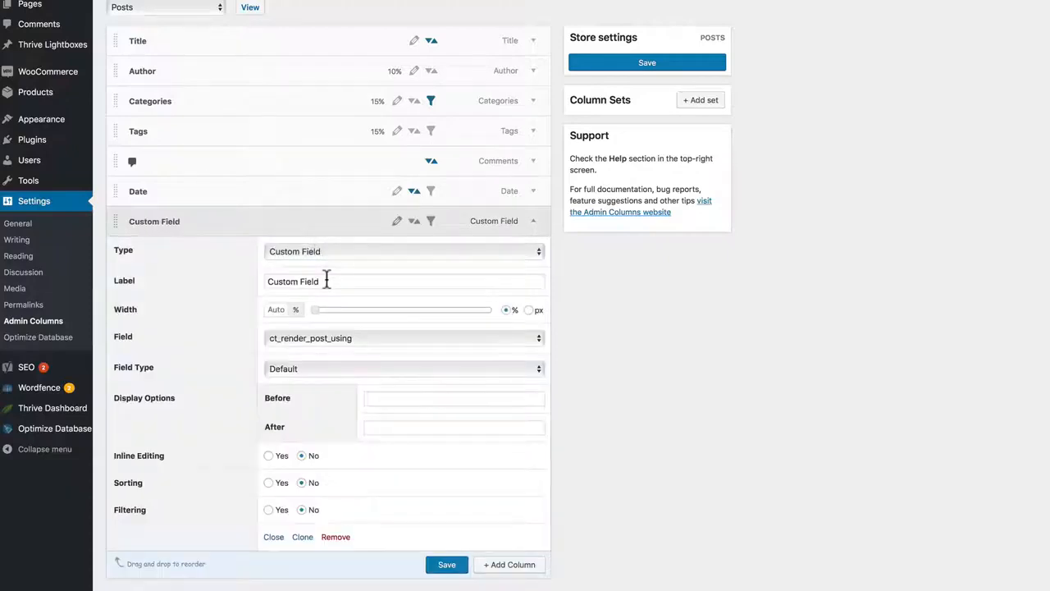
Step: Set the custom field column's field to _thrive_meta_post_title_bg_solid_color and label it BG Color
{"action": "left_click", "coordinate": [344, 337]}
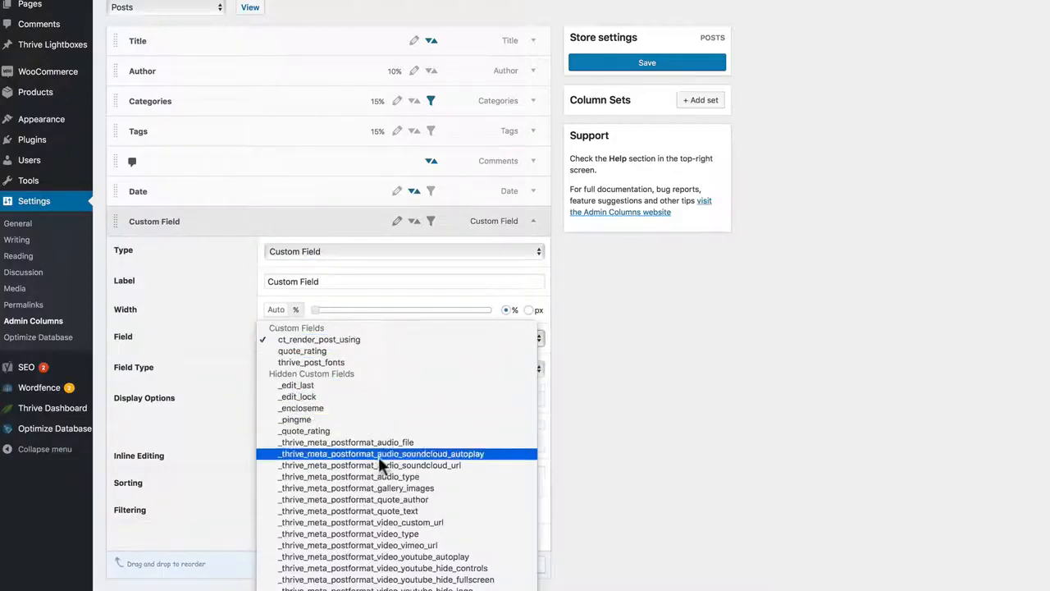
{"action": "scroll", "coordinate": [394, 574], "scroll_direction": "down", "scroll_amount": 8}
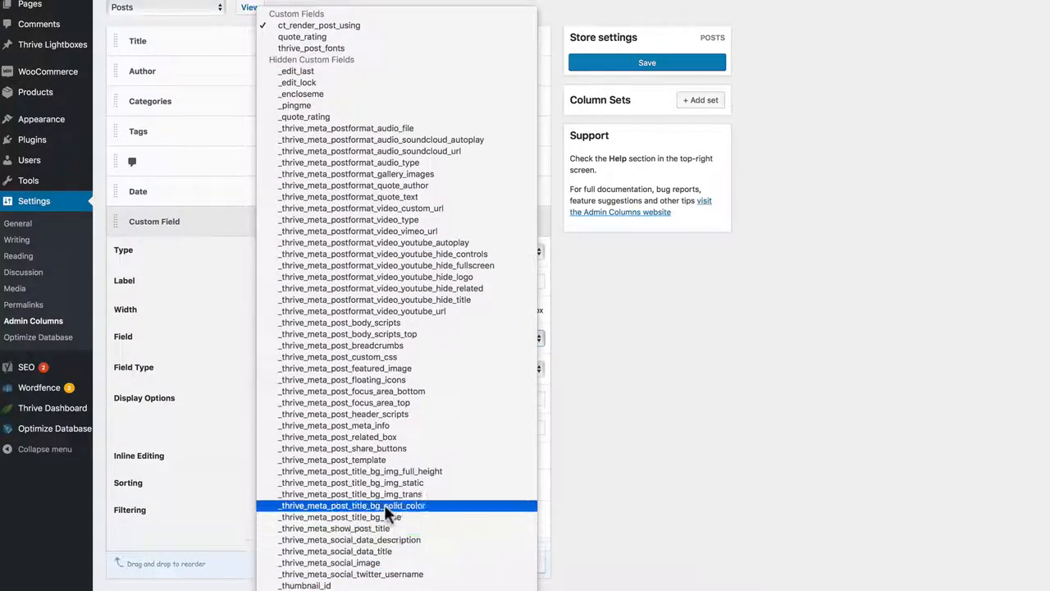
{"action": "left_click", "coordinate": [384, 503]}
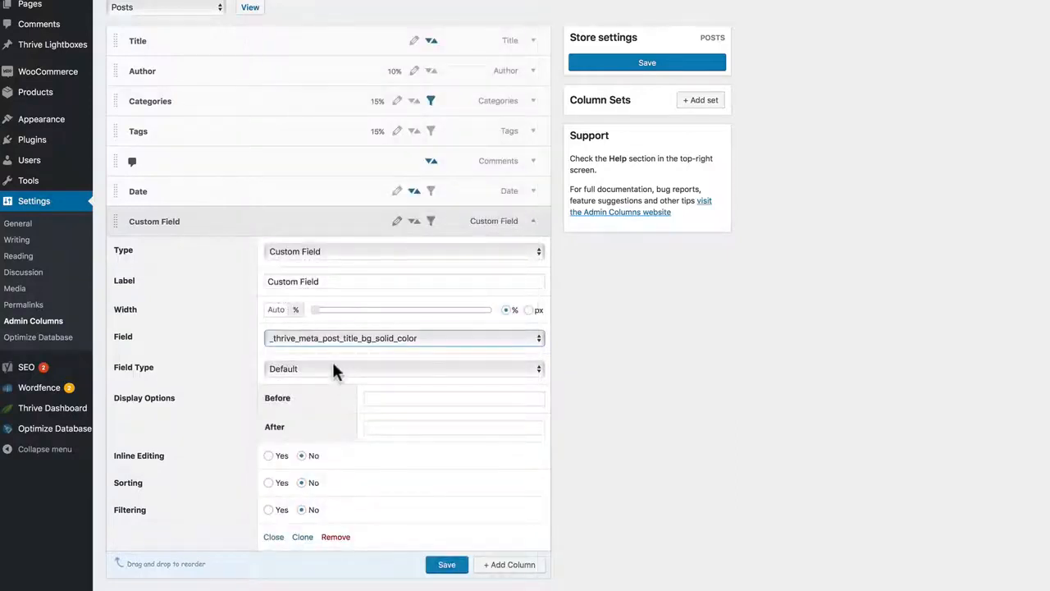
{"action": "triple_click", "coordinate": [280, 283]}
{"action": "type", "text": "BG Color"}
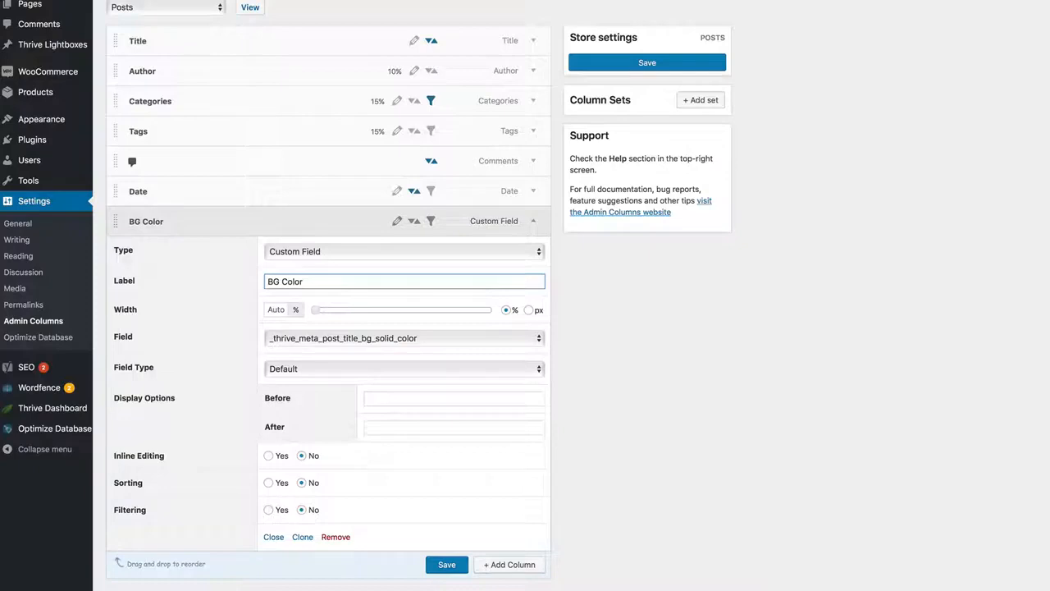
Step: Set the BG Color column's field type to Color, enable inline editing, and save the Posts columns
{"action": "left_click", "coordinate": [313, 366]}
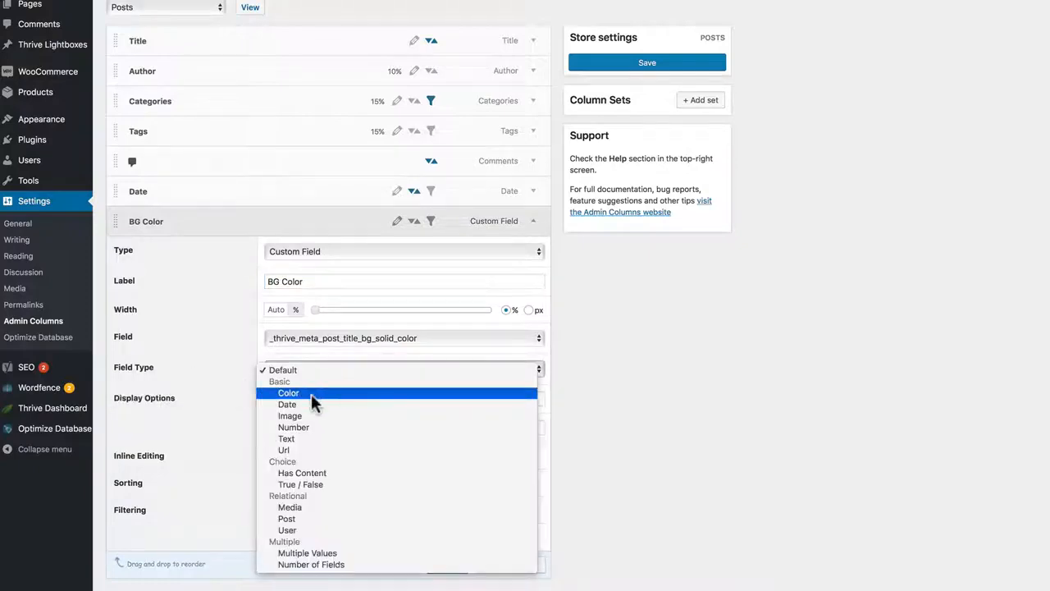
{"action": "left_click", "coordinate": [311, 394]}
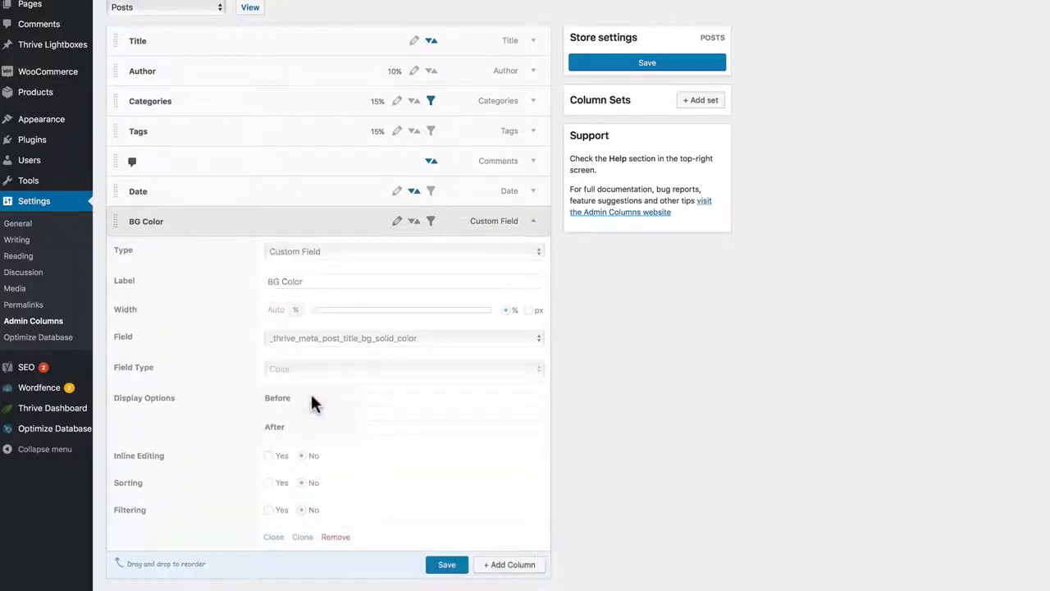
{"action": "left_click", "coordinate": [268, 455]}
{"action": "left_click", "coordinate": [446, 566]}
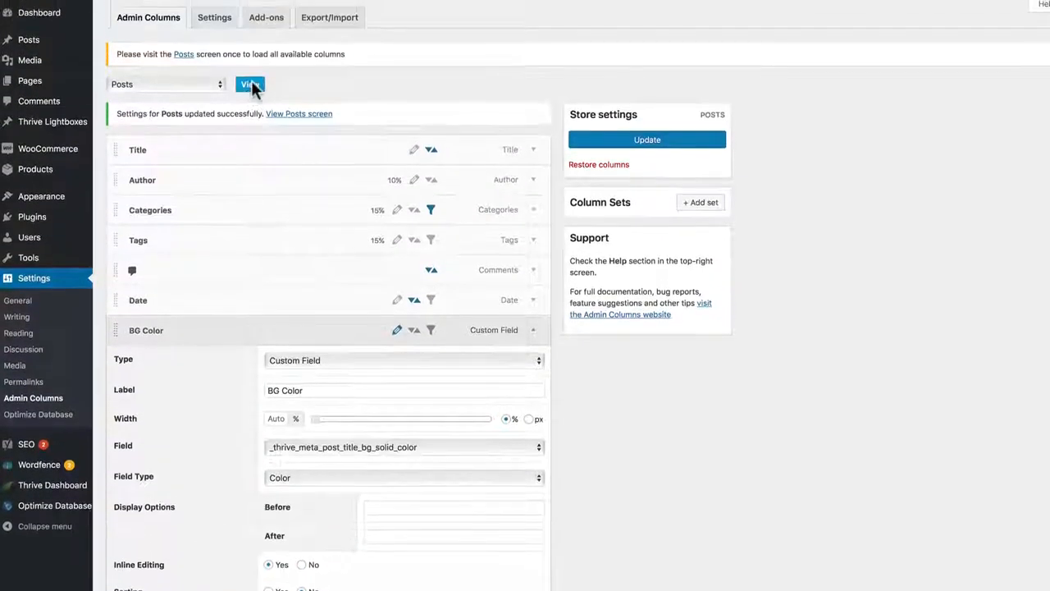
Step: In the Posts list, edit the John Lennon post's BG Color inline, choosing the red swatch with raised saturation, and save it
{"action": "left_click", "coordinate": [250, 85]}
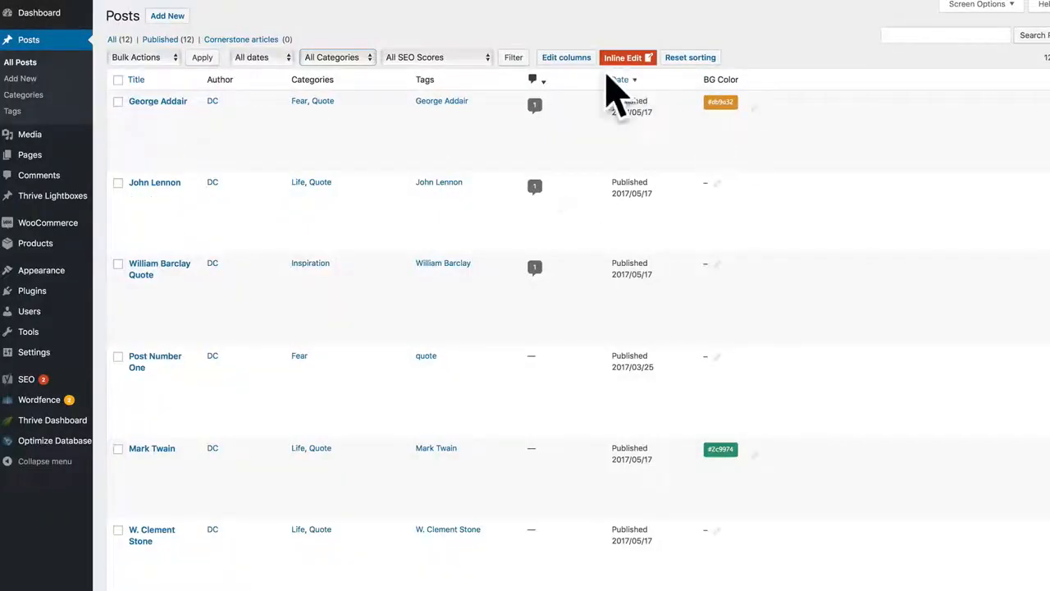
{"action": "left_click", "coordinate": [716, 184]}
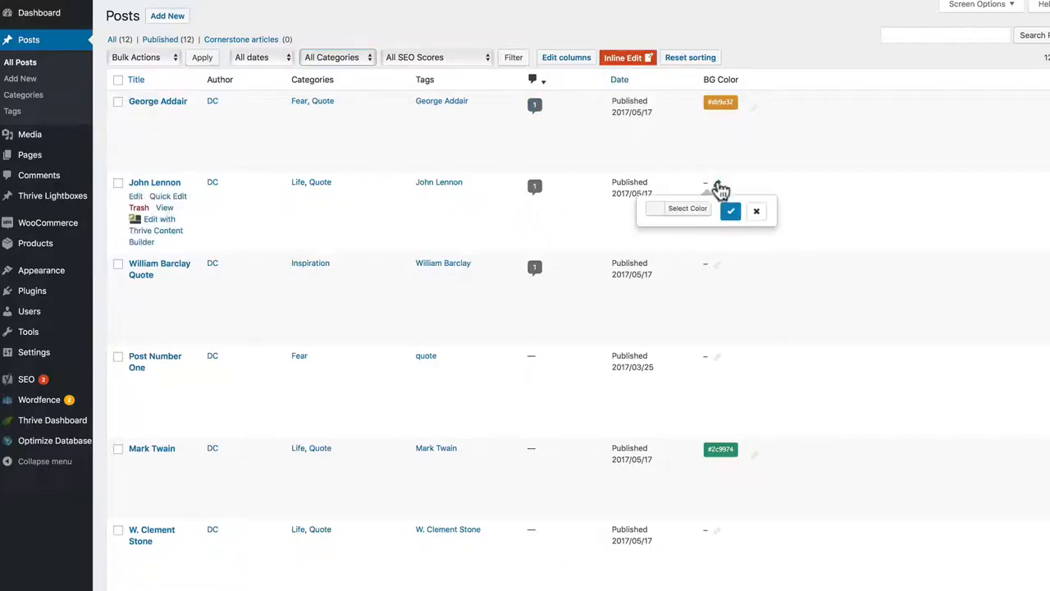
{"action": "left_click", "coordinate": [671, 206]}
{"action": "left_click", "coordinate": [685, 346]}
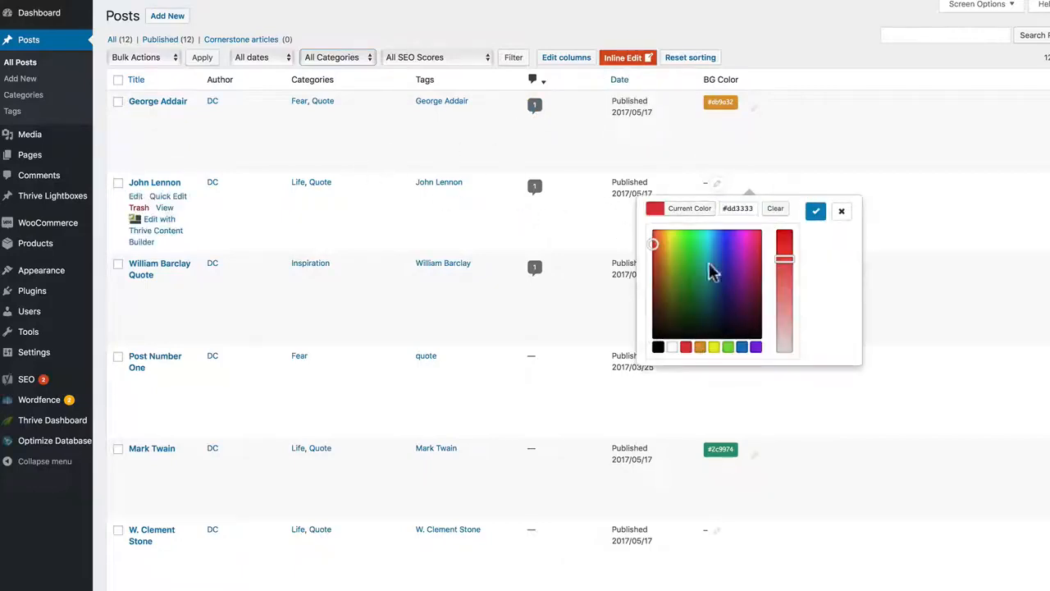
{"action": "left_click_drag", "start_coordinate": [784, 259], "coordinate": [784, 235]}
{"action": "left_click", "coordinate": [814, 212]}
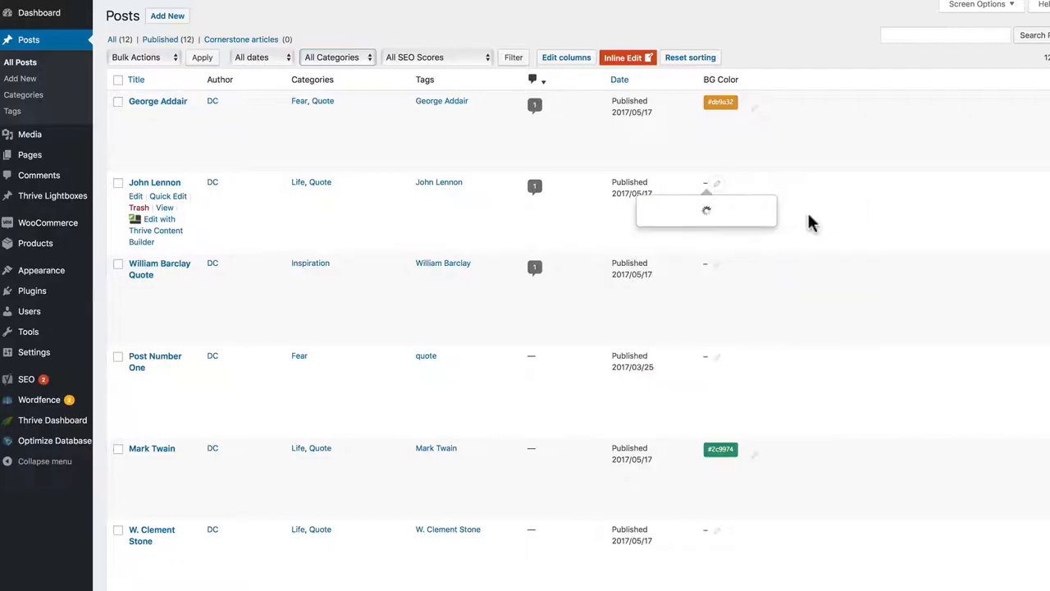
Step: Return to the Posts column settings, add a Taxonomy column, and check its taxonomy choices while keeping Categories
{"action": "left_click", "coordinate": [563, 59]}
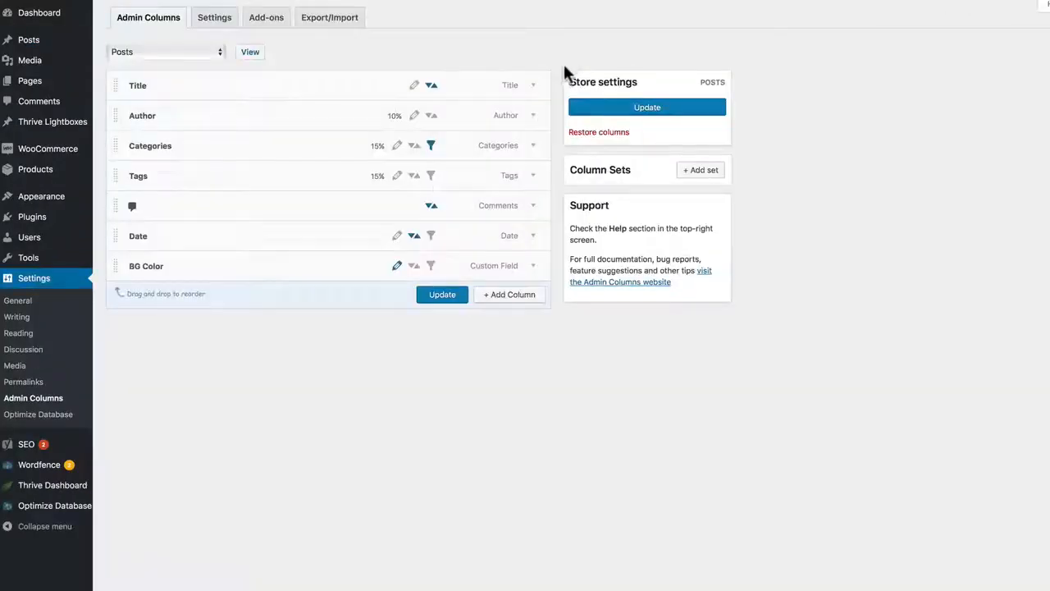
{"action": "left_click", "coordinate": [511, 299]}
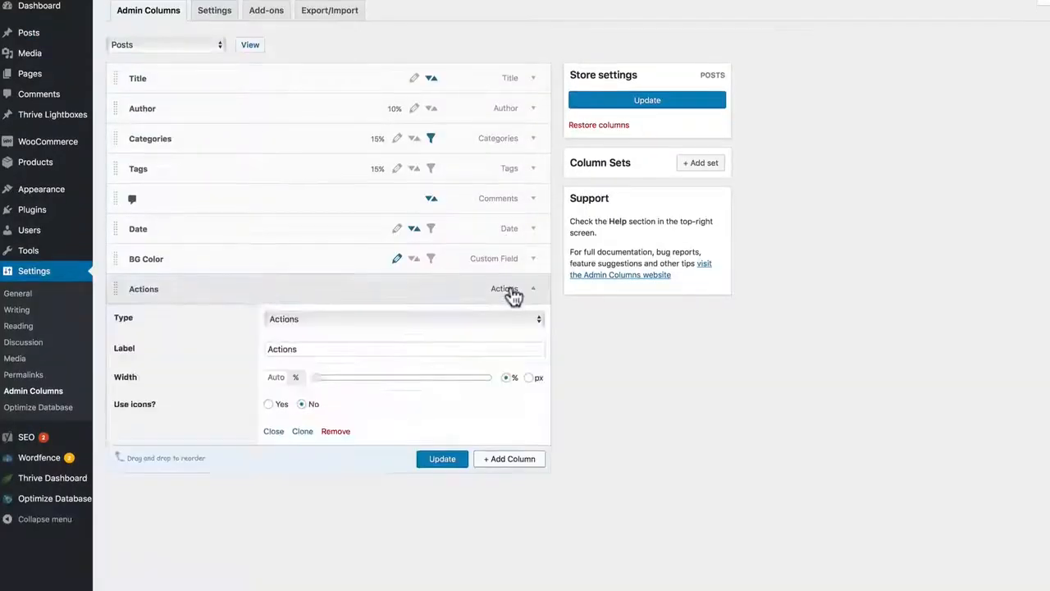
{"action": "left_click", "coordinate": [465, 229]}
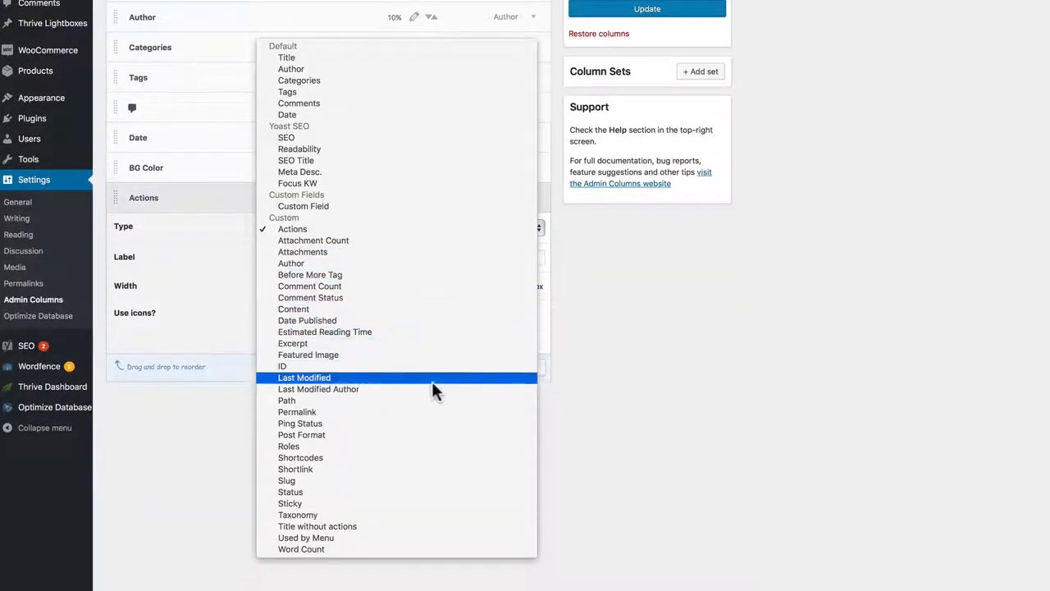
{"action": "left_click", "coordinate": [405, 516]}
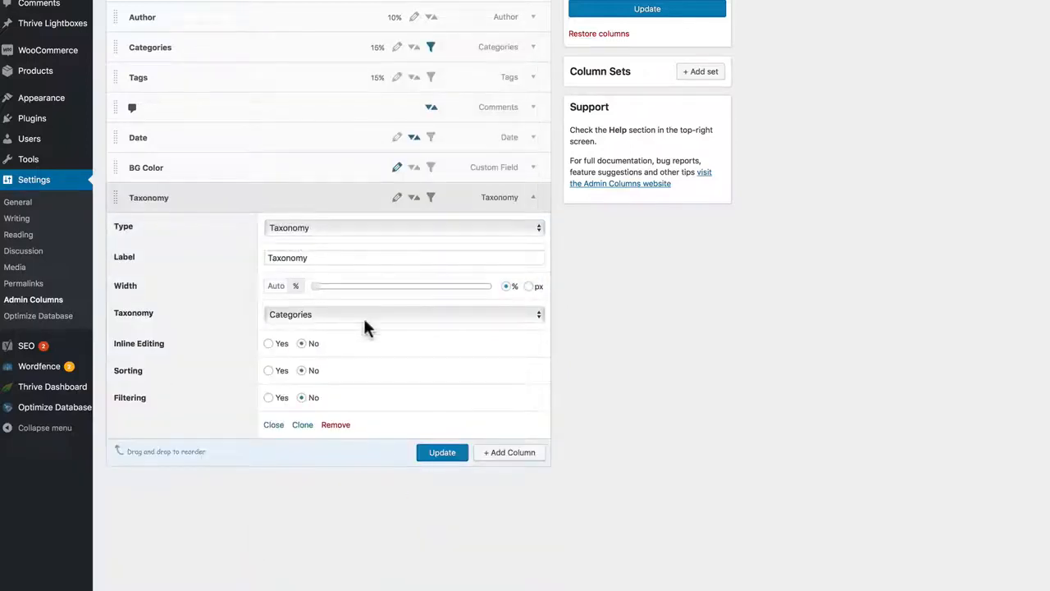
{"action": "left_click", "coordinate": [364, 319]}
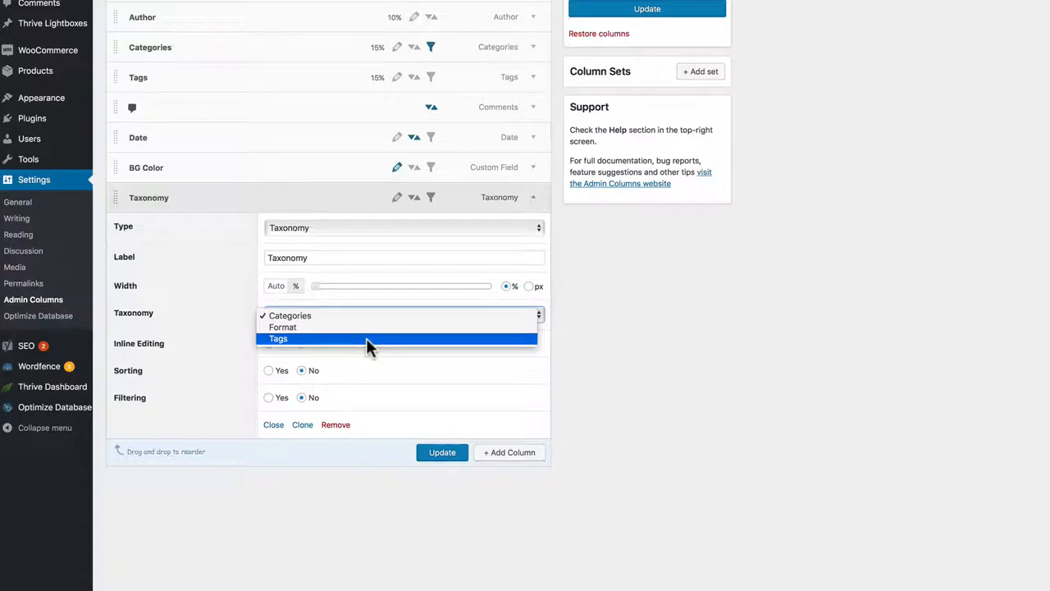
{"action": "left_click", "coordinate": [633, 376]}
{"action": "scroll", "coordinate": [492, 288], "scroll_direction": "up", "scroll_amount": 3}
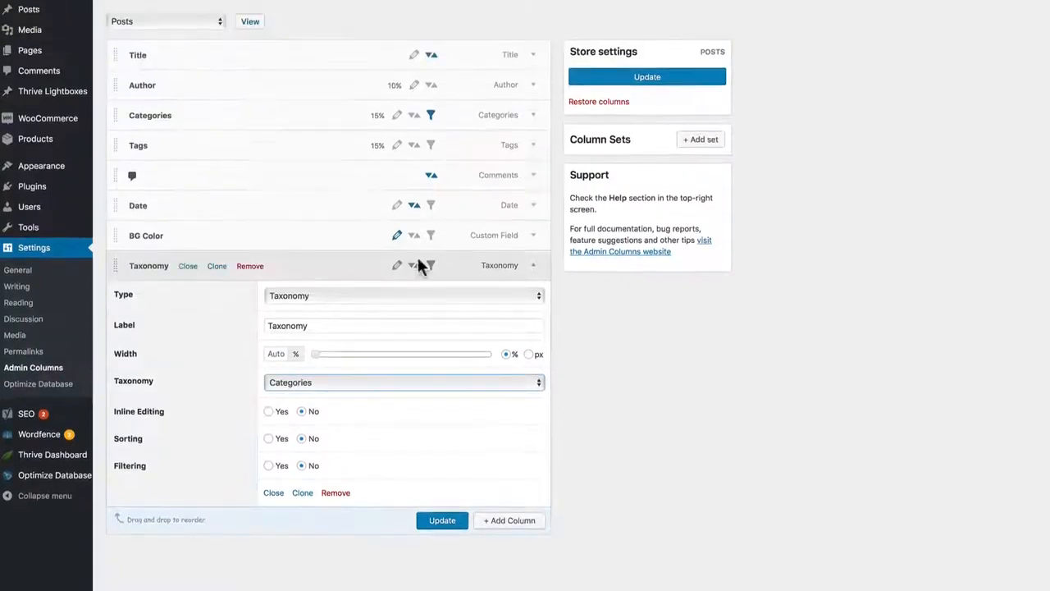
Step: Switch to the Pages column settings and review the column types available for a new column
{"action": "left_click", "coordinate": [168, 56]}
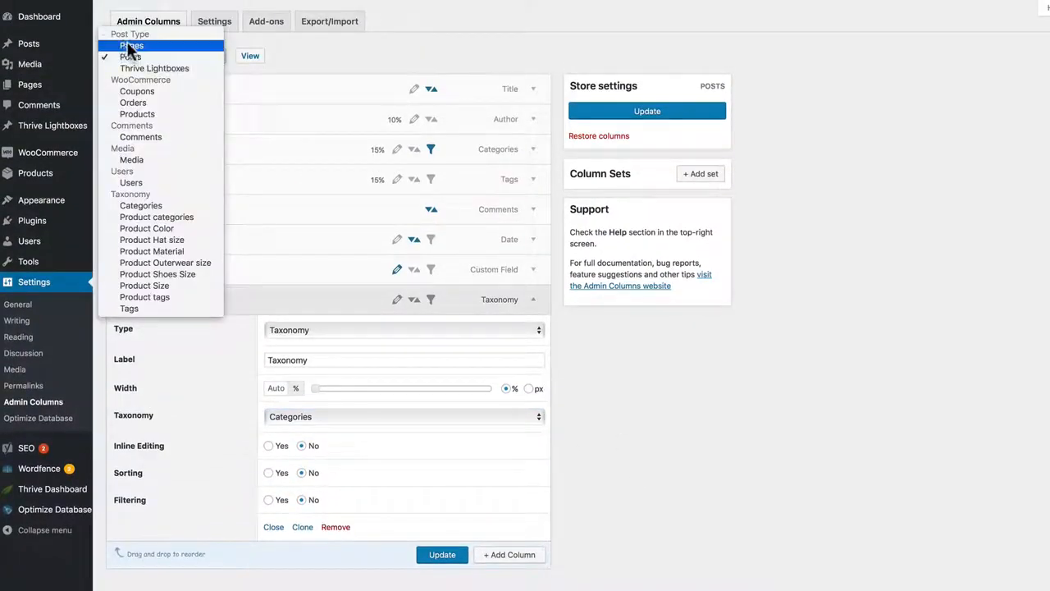
{"action": "key", "text": "Escape"}
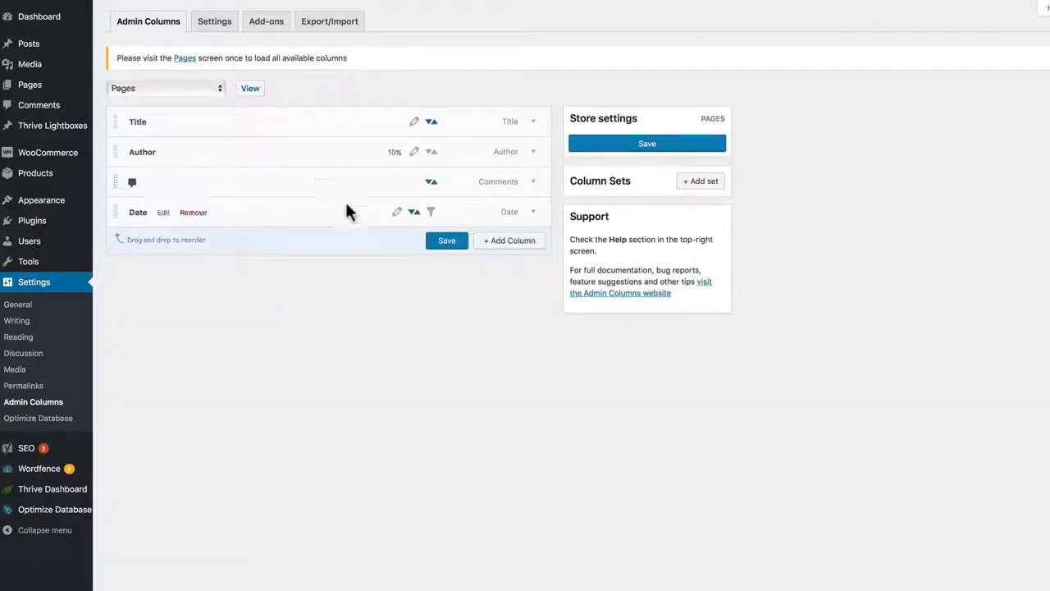
{"action": "left_click", "coordinate": [492, 240]}
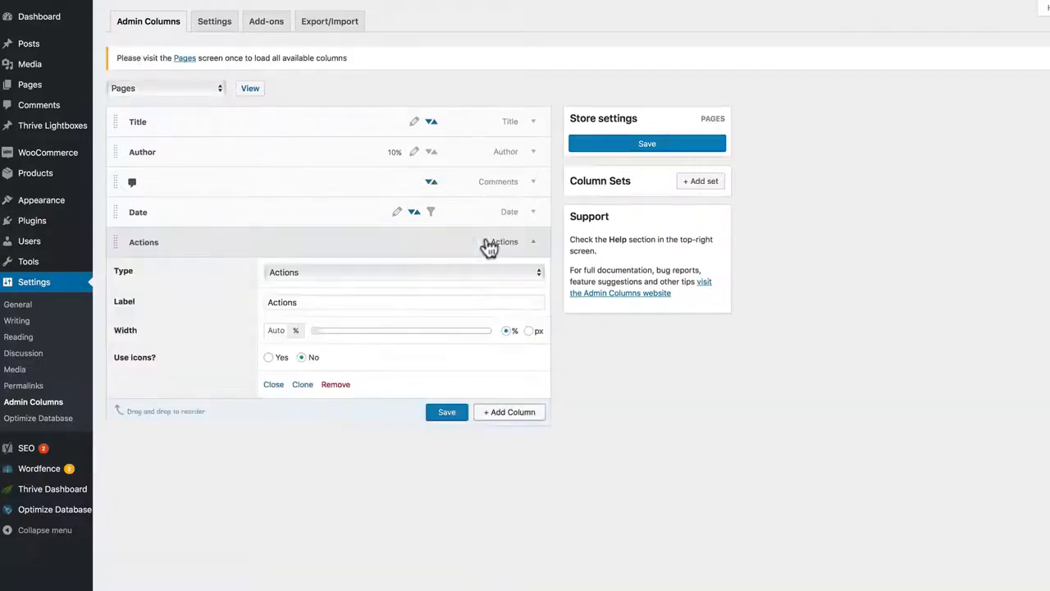
{"action": "left_click", "coordinate": [460, 272]}
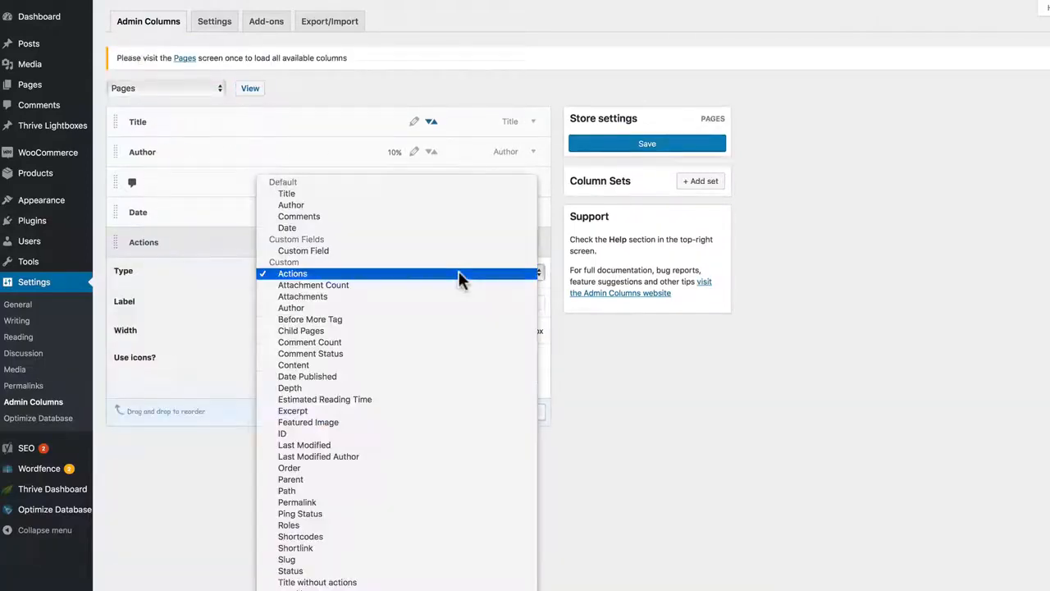
{"action": "left_click", "coordinate": [600, 514]}
Step: Switch to the Media column settings and add a File Size column
{"action": "left_click", "coordinate": [176, 86]}
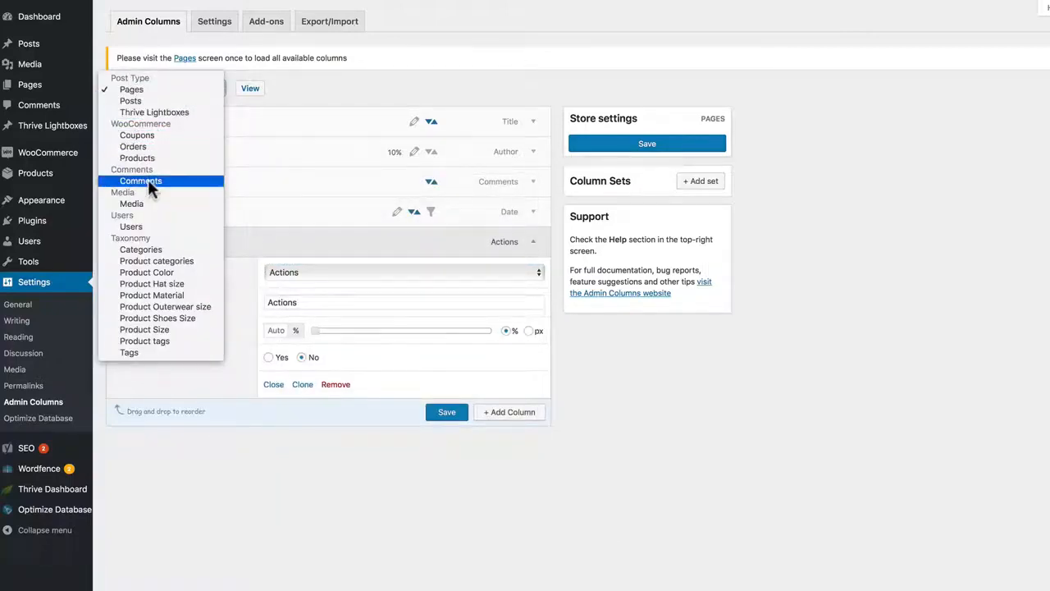
{"action": "key", "text": "Escape"}
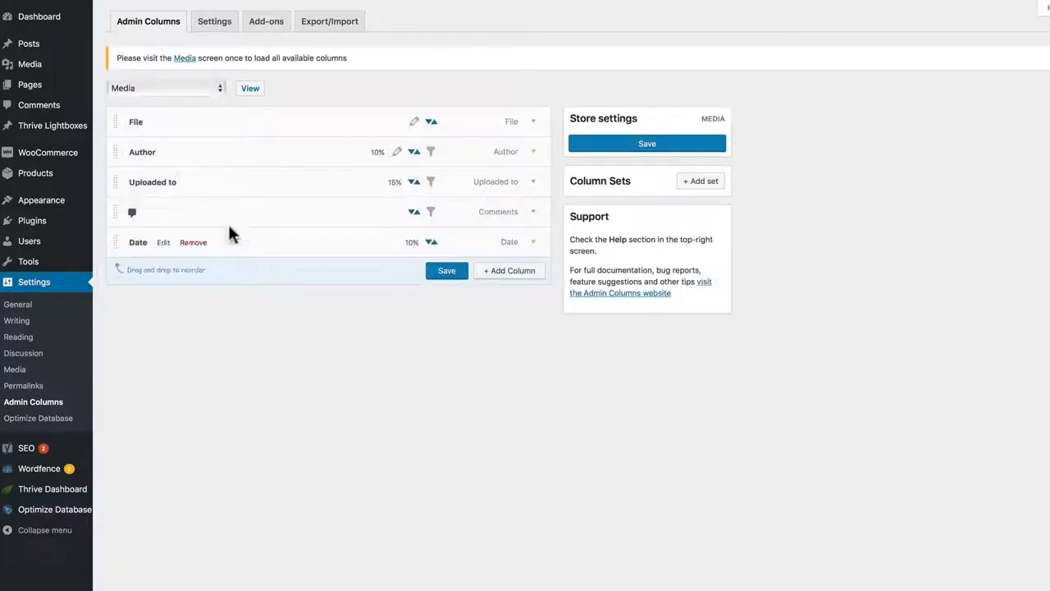
{"action": "left_click", "coordinate": [505, 273]}
{"action": "left_click", "coordinate": [485, 300]}
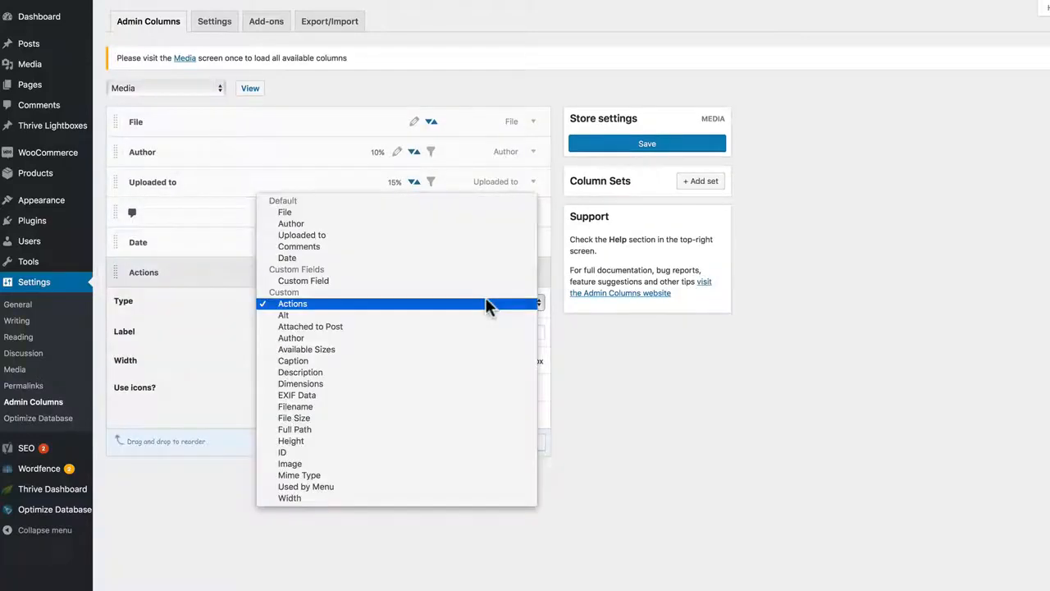
{"action": "left_click", "coordinate": [420, 417]}
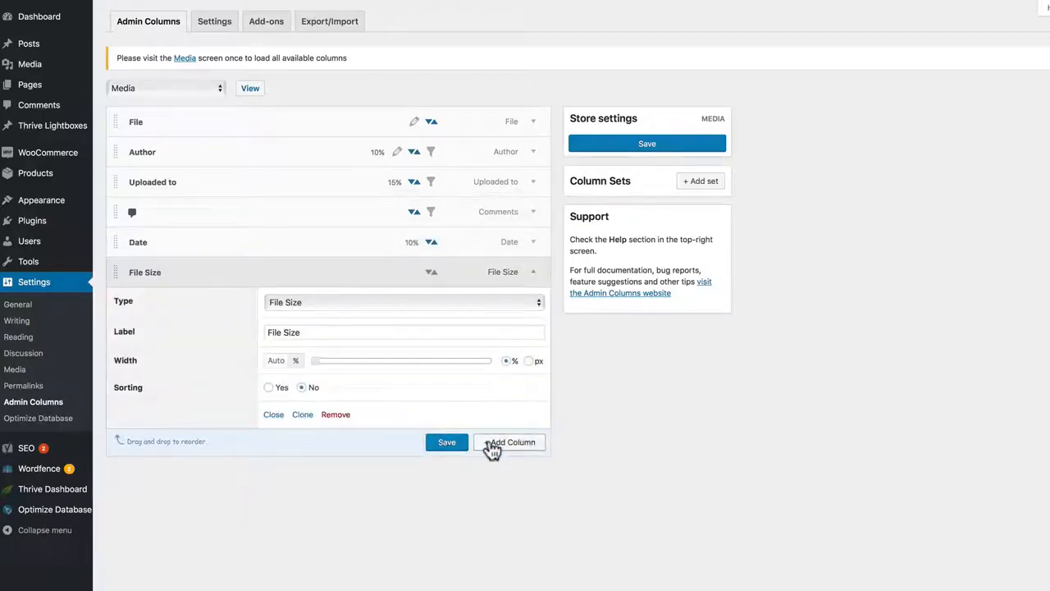
Step: Add a Full Path column to the Media columns and save the column settings
{"action": "left_click", "coordinate": [495, 447]}
{"action": "left_click", "coordinate": [429, 402]}
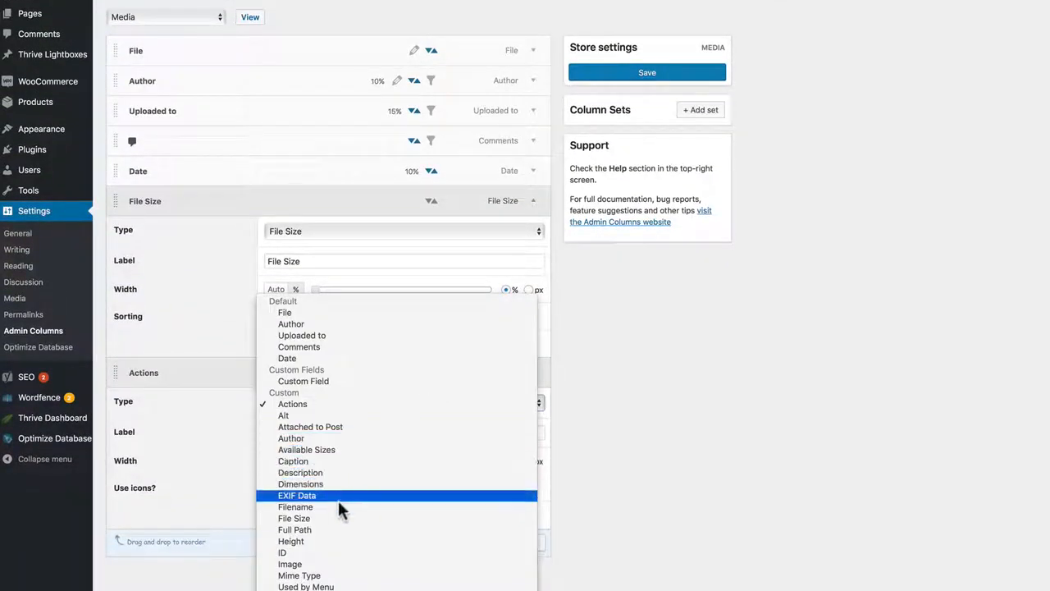
{"action": "left_click", "coordinate": [326, 527]}
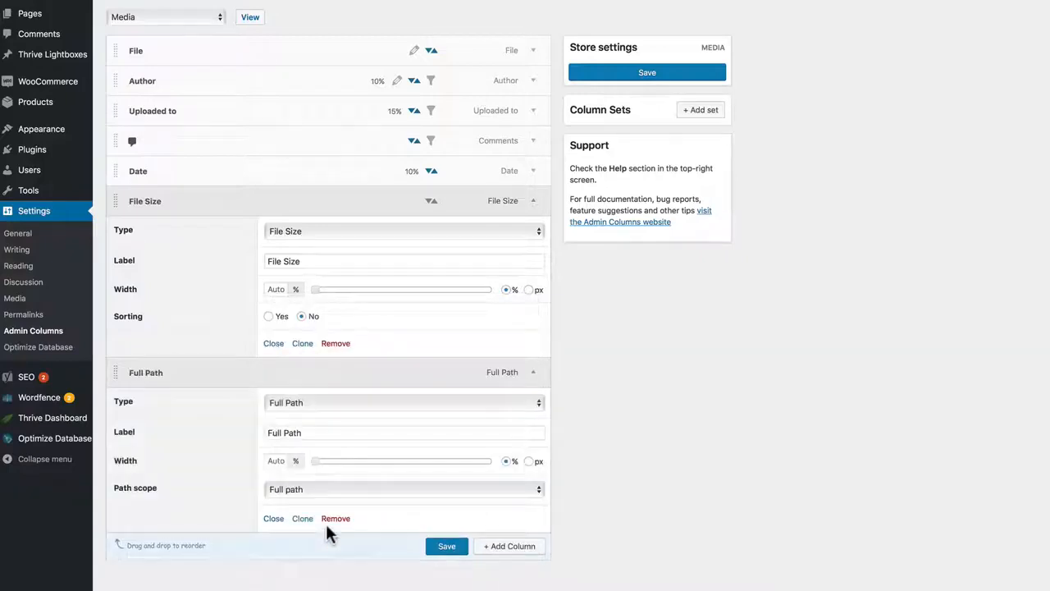
{"action": "left_click", "coordinate": [448, 547]}
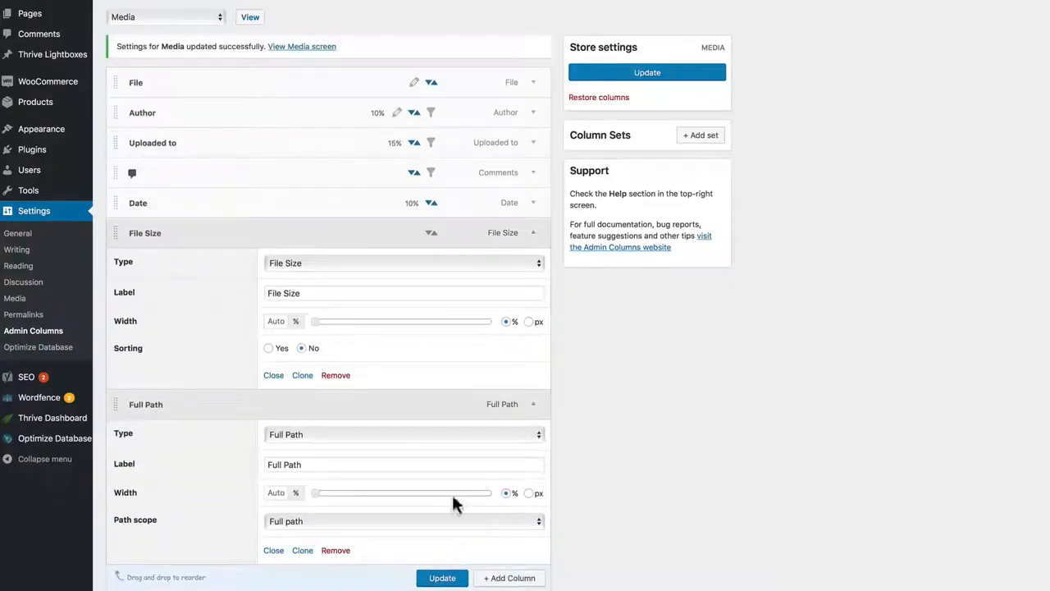
Step: View the Media Library list and examine the File Size and Full Path columns
{"action": "left_click", "coordinate": [250, 20]}
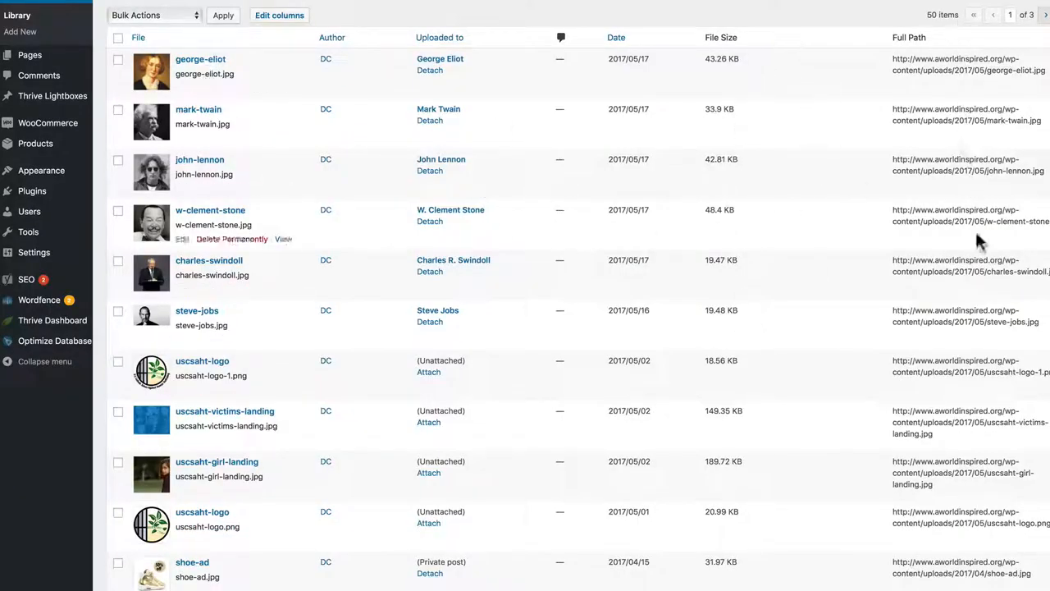
{"action": "scroll", "coordinate": [474, 103], "scroll_direction": "up", "scroll_amount": 1}
{"action": "scroll", "coordinate": [474, 103], "scroll_direction": "up", "scroll_amount": 2}
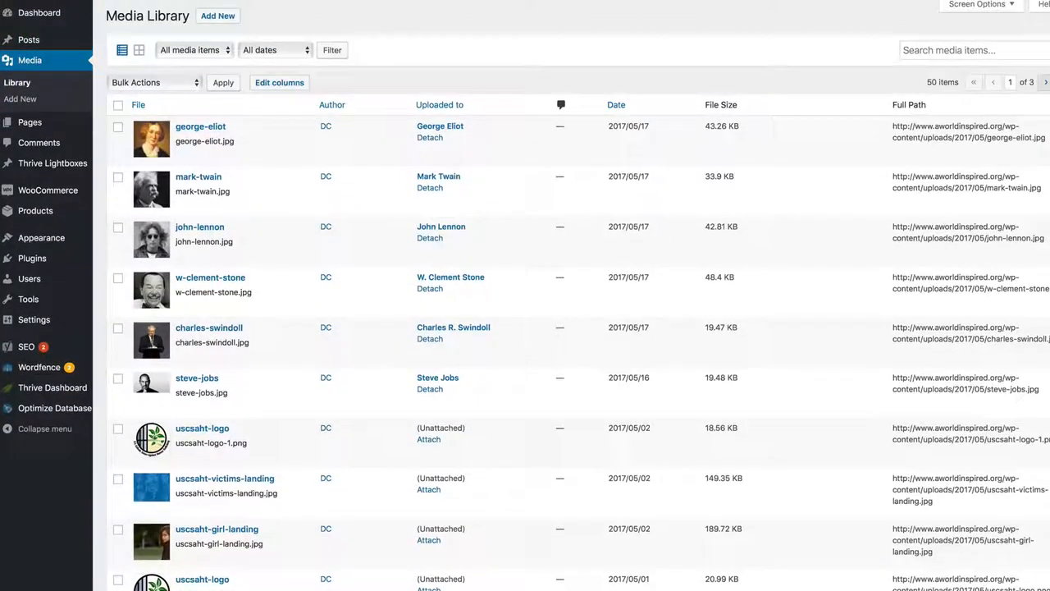
Step: Return to the Media column settings and review the content types whose columns can be customized, keeping Media selected
{"action": "left_click", "coordinate": [279, 83]}
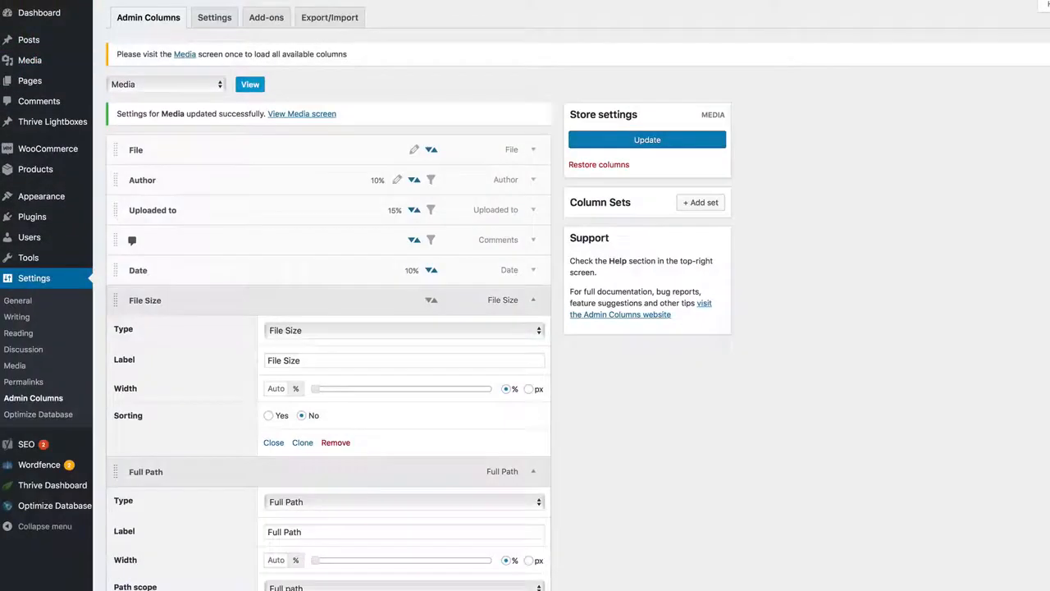
{"action": "left_click", "coordinate": [136, 81]}
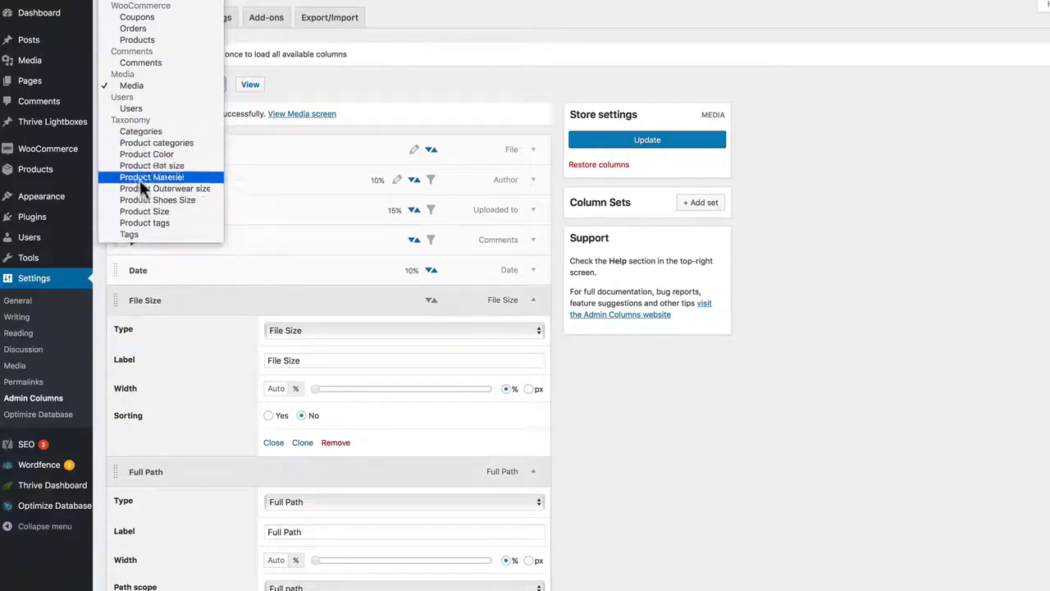
{"action": "left_click", "coordinate": [579, 403]}
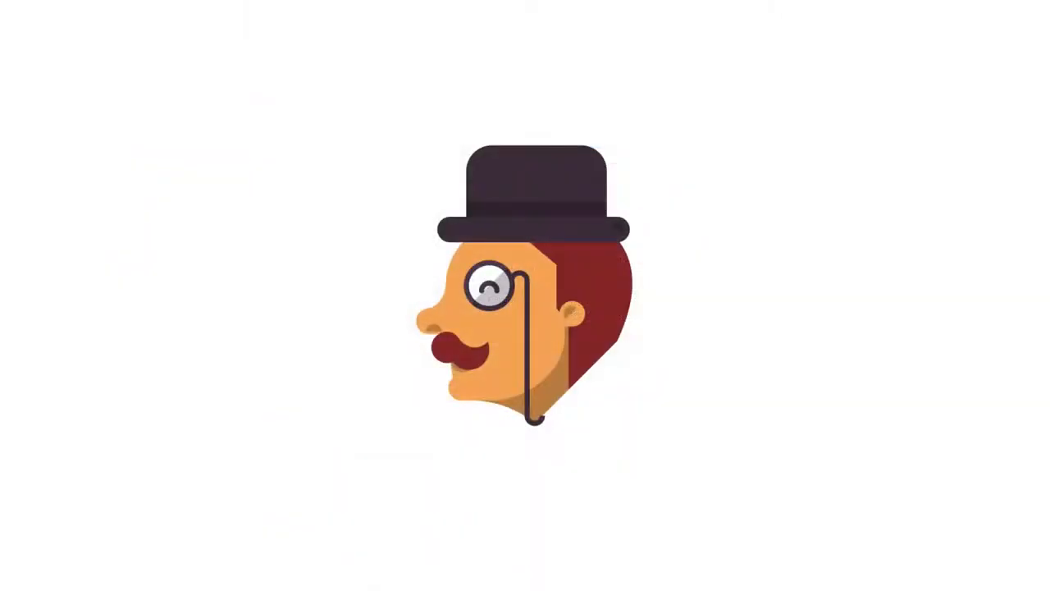